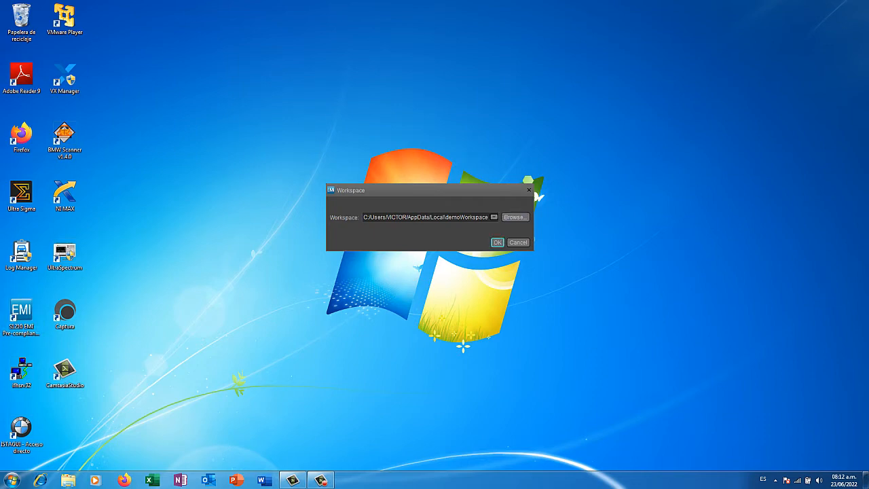
# Open the demoWorkspace workspace.
pyautogui.click(497, 242)
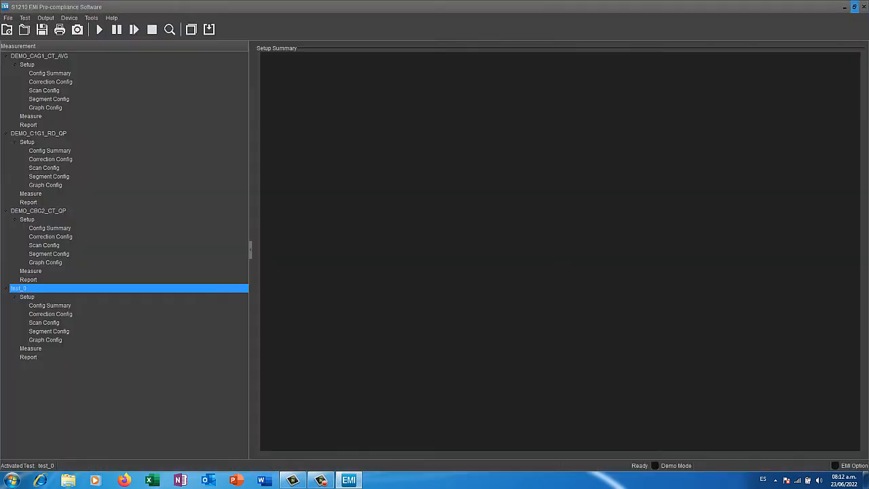
pyautogui.click(651, 106)
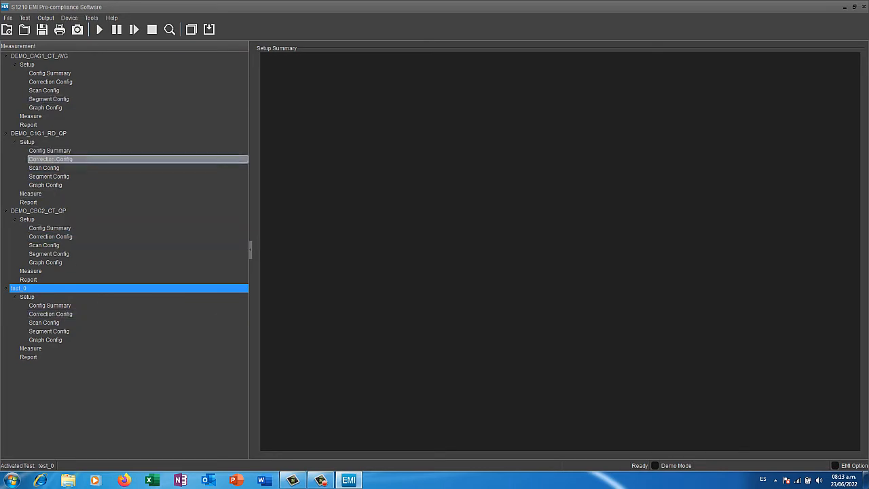
# Open the help document full size and review the topics on installing the software, connecting the instrument, starting it and viewing help.
pyautogui.click(111, 17)
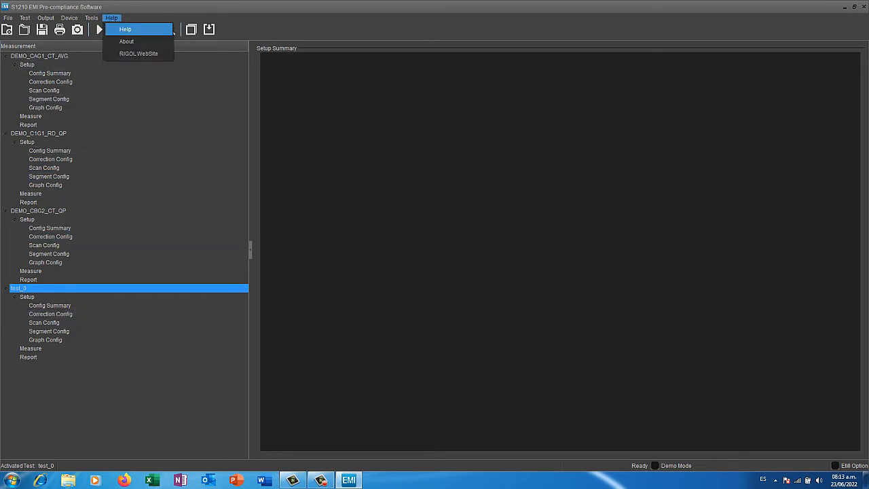
pyautogui.click(126, 29)
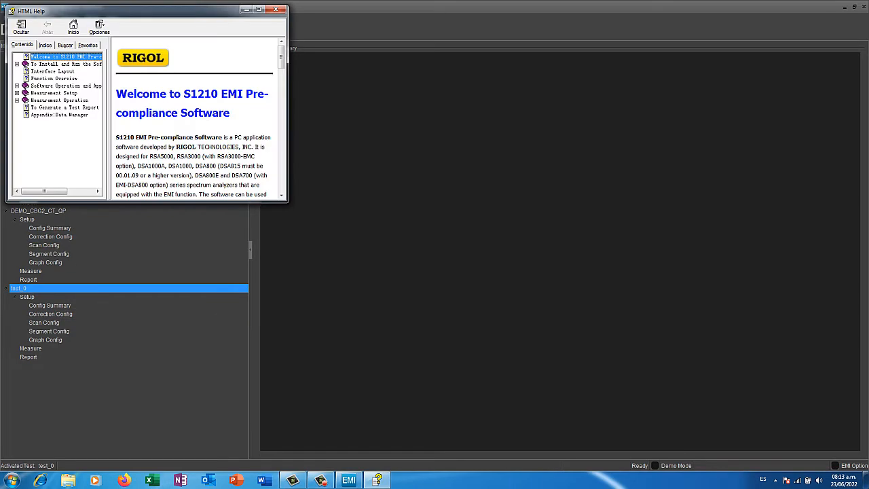
pyautogui.click(259, 9)
pyautogui.click(9, 55)
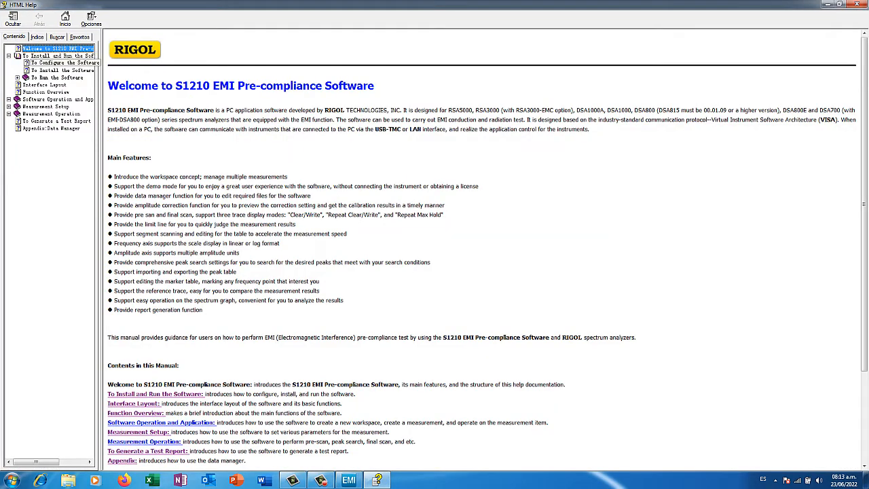
pyautogui.click(63, 63)
pyautogui.click(63, 70)
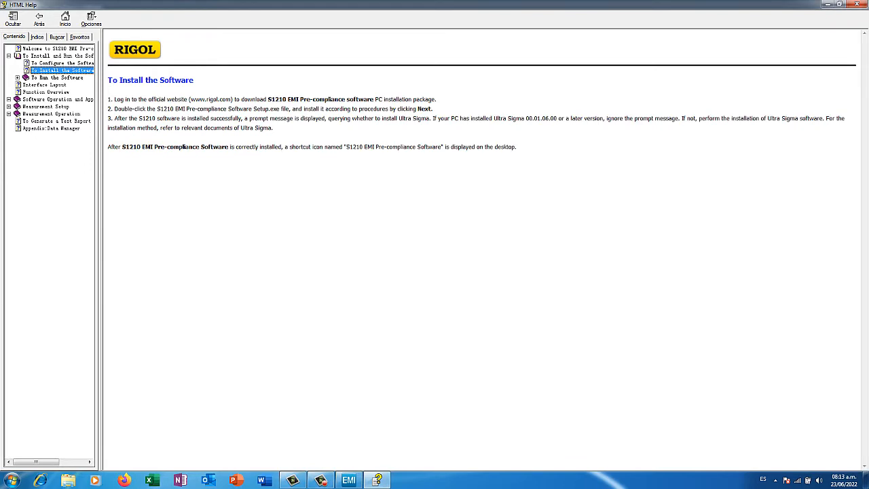
pyautogui.click(18, 77)
pyautogui.click(67, 84)
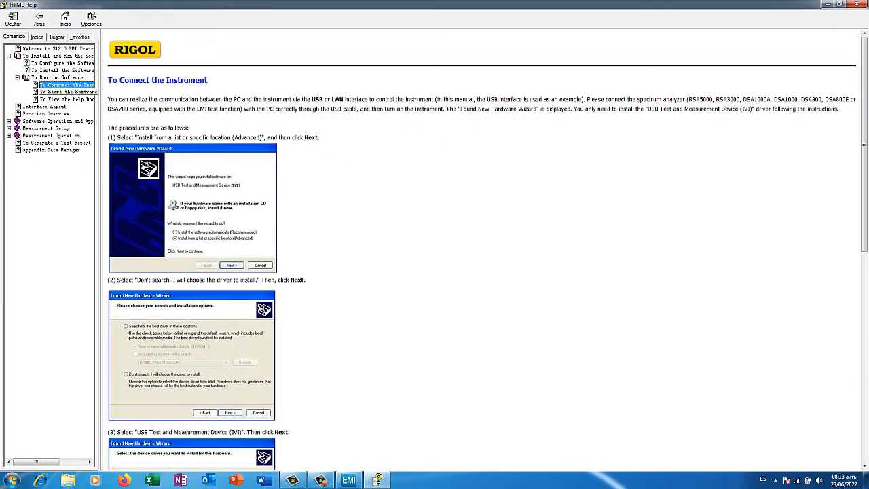
pyautogui.click(66, 92)
pyautogui.click(67, 99)
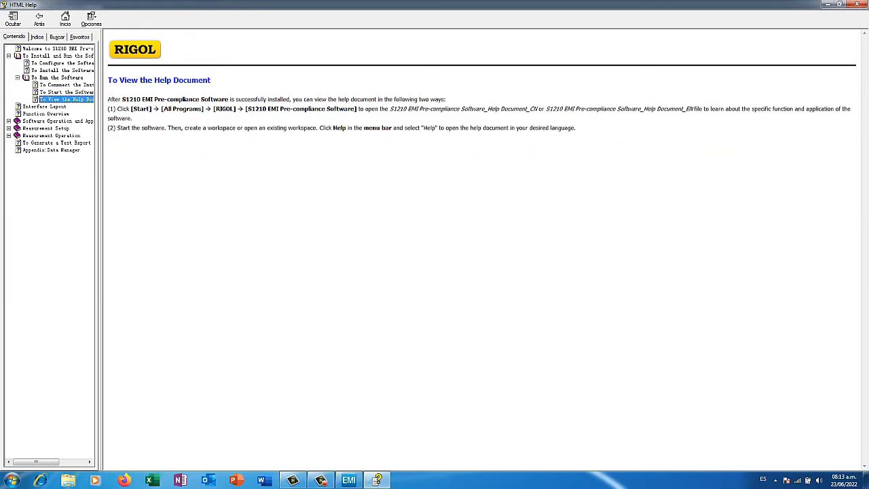
# Review the help topics on interface layout, function overview, workspaces, creating a measurement and operating on measurement items.
pyautogui.click(45, 106)
pyautogui.click(46, 114)
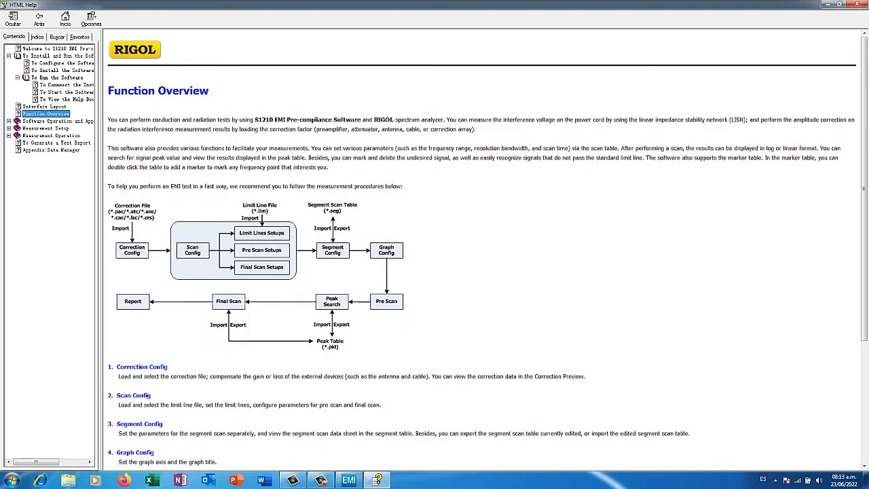
pyautogui.click(8, 121)
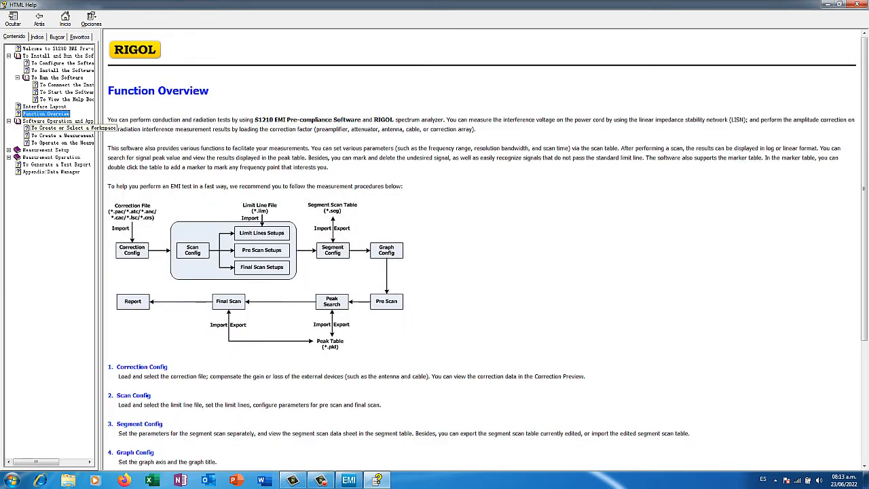
pyautogui.click(62, 128)
pyautogui.click(62, 136)
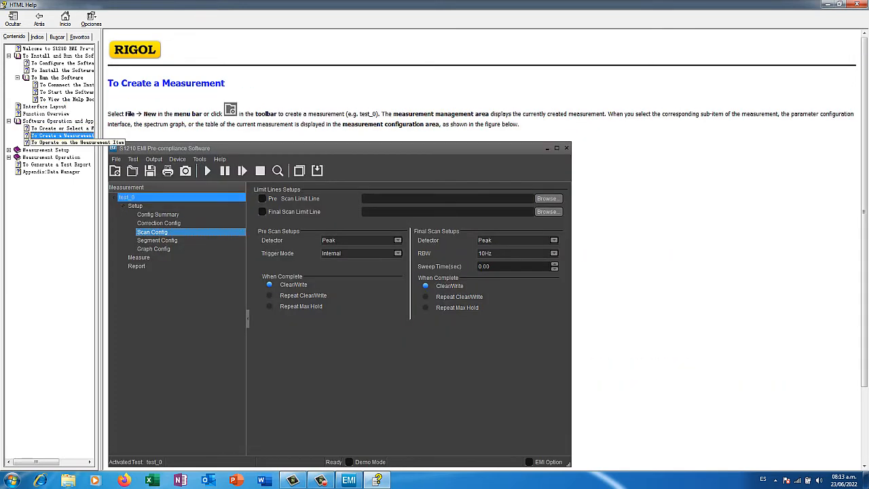
pyautogui.click(61, 142)
# Review the Measurement Setup help topics from Config Summary through Graph Config, and close the help document.
pyautogui.click(8, 150)
pyautogui.click(50, 158)
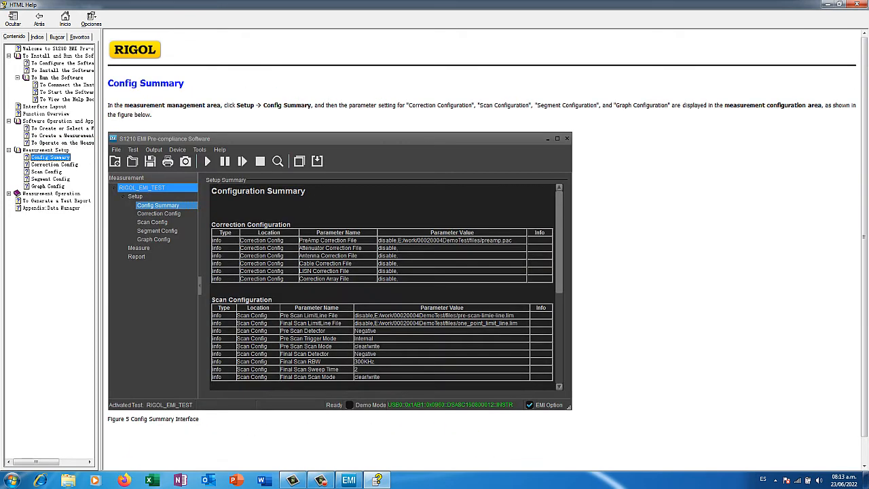
pyautogui.click(55, 164)
pyautogui.click(47, 172)
pyautogui.click(50, 179)
pyautogui.click(48, 186)
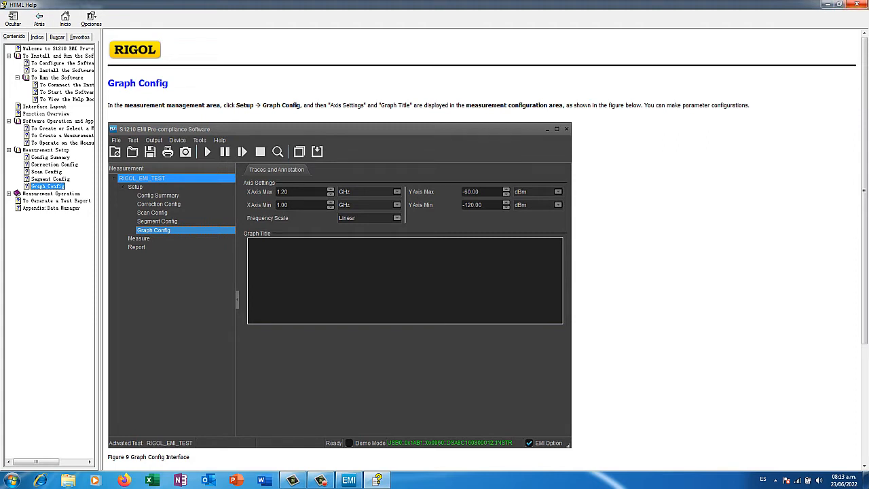
pyautogui.click(857, 4)
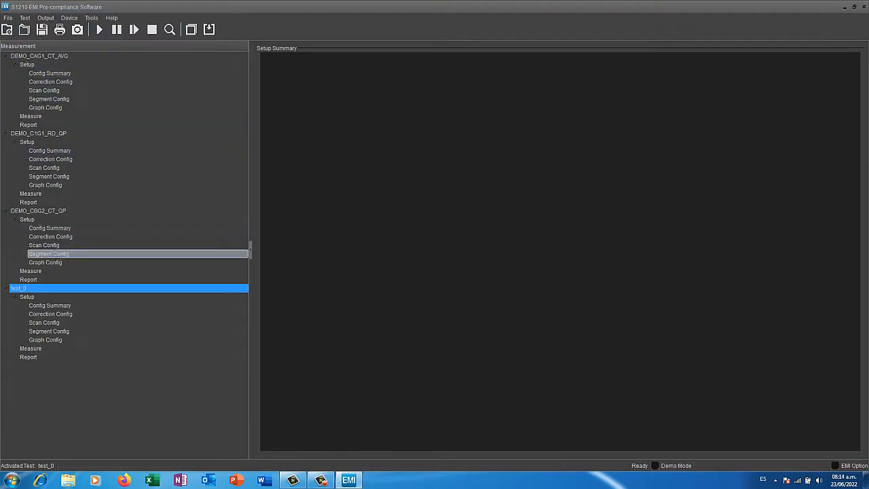
# Try to delete the test_0 measurement while it is the activated test.
pyautogui.rightClick(15, 288)
pyautogui.click(38, 318)
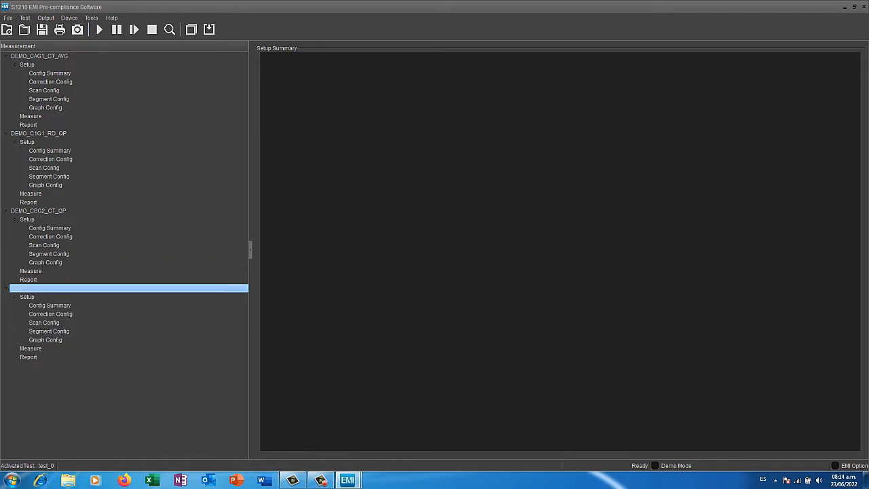
pyautogui.click(499, 247)
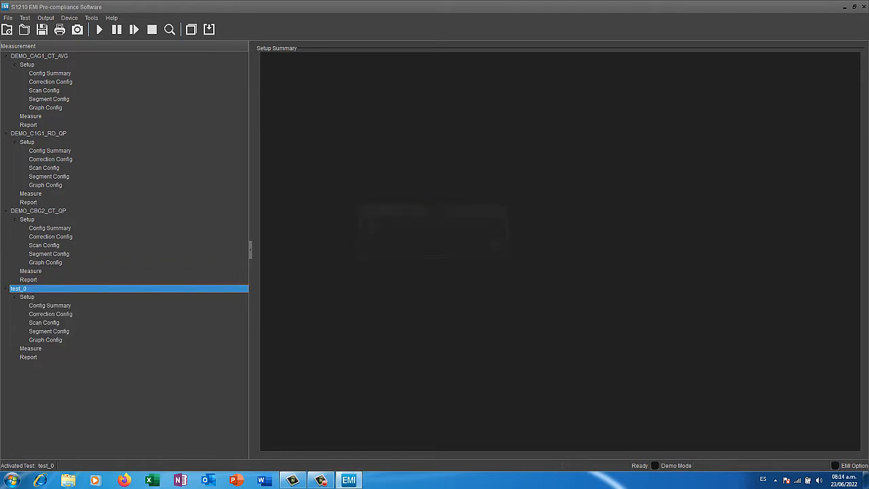
pyautogui.rightClick(46, 288)
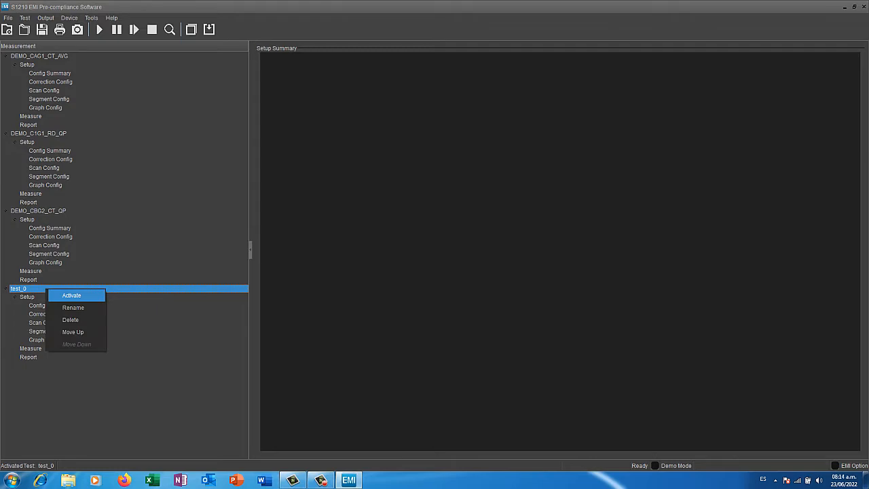
# Activate the DEMO_CBG2_CT_QP measurement and delete test_0 from the workspace.
pyautogui.rightClick(33, 210)
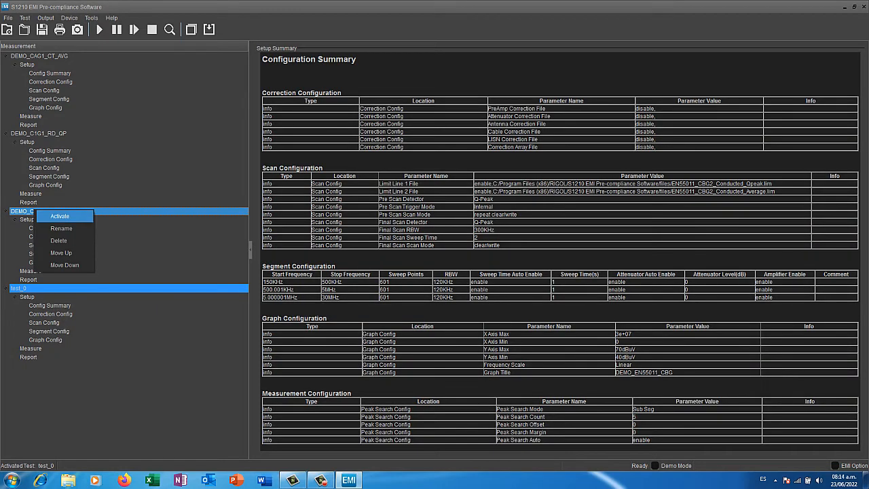
pyautogui.click(59, 216)
pyautogui.rightClick(32, 288)
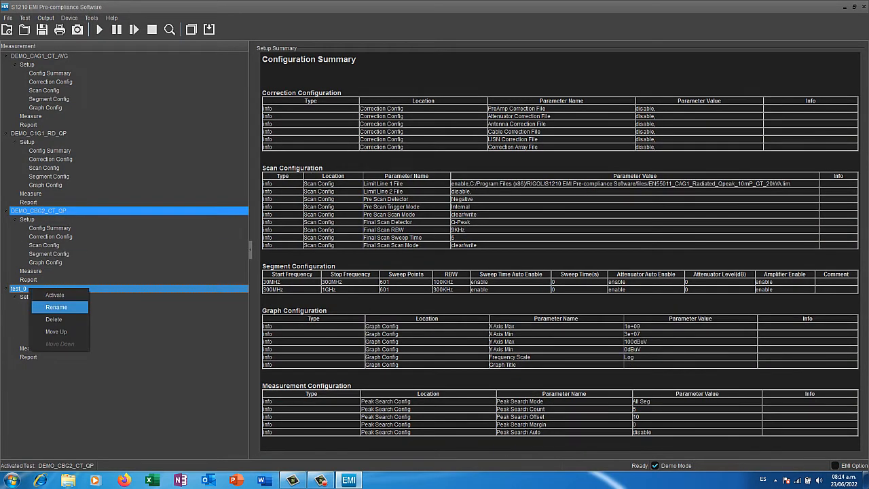
pyautogui.click(53, 319)
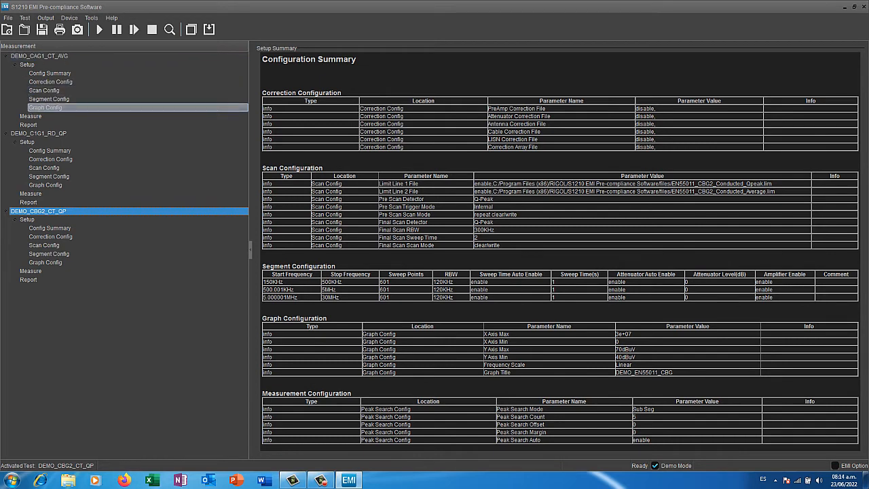
# Examine the measurement graph, scan configuration and segment table of DEMO_CAG1_CT_AVG.
pyautogui.click(30, 116)
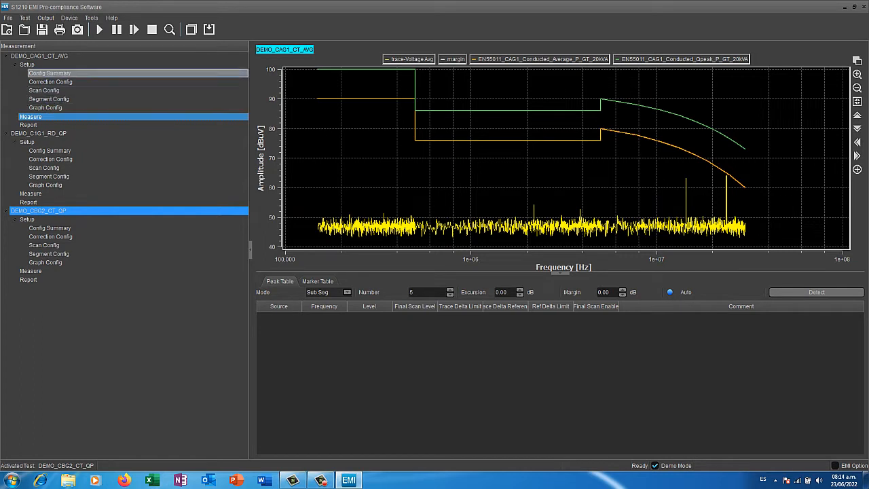
pyautogui.click(43, 90)
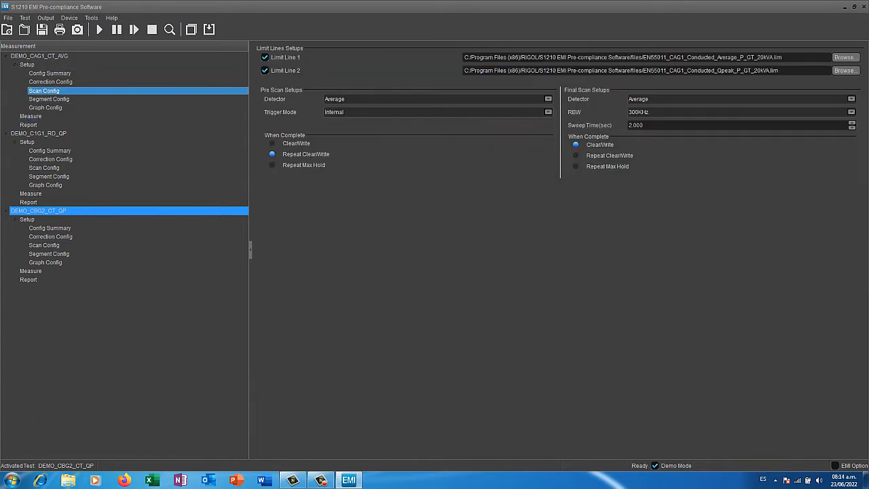
pyautogui.click(49, 99)
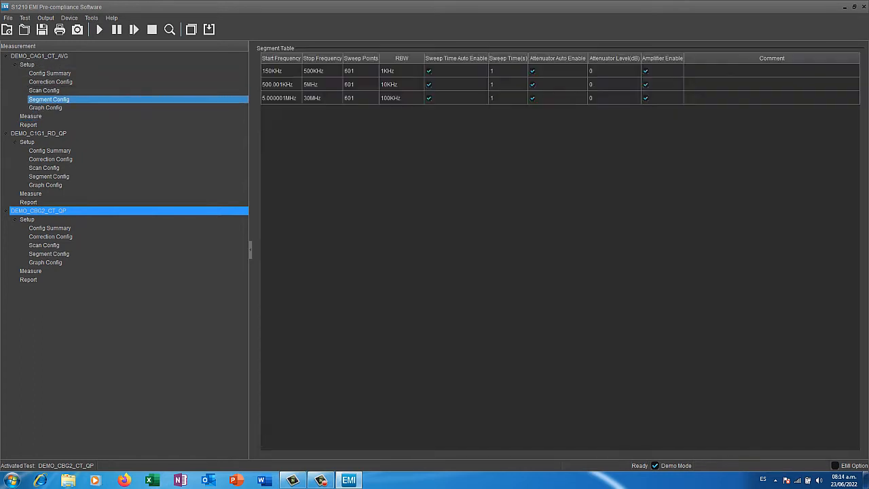
pyautogui.click(31, 116)
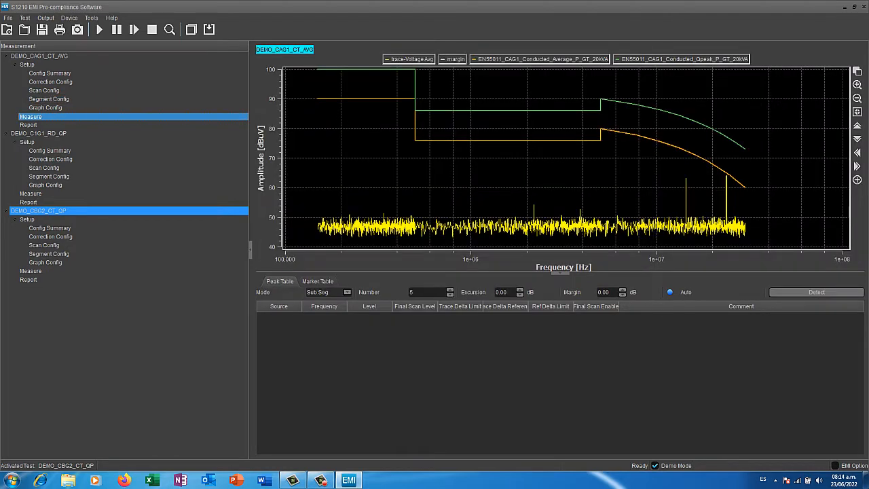
# Examine the setup pages and measurement graph of DEMO_C1G1_RD_QP, and compare its configuration summary with that of DEMO_CAG1_CT_AVG.
pyautogui.click(49, 150)
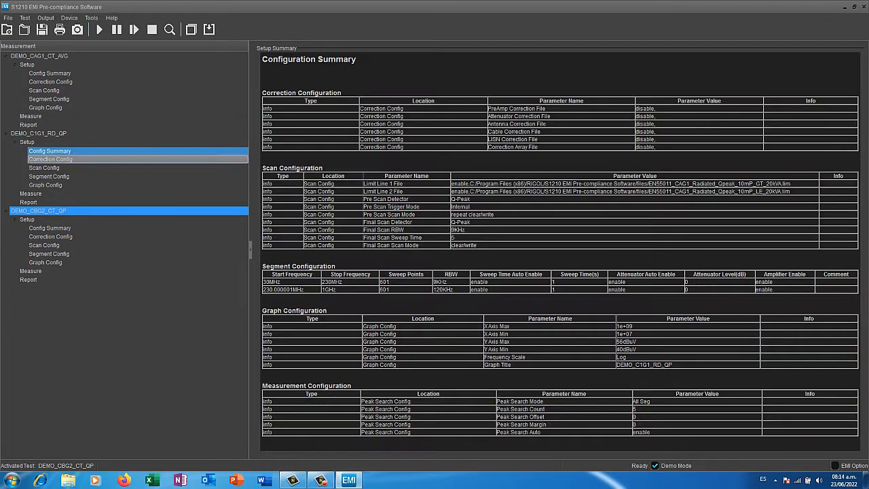
pyautogui.click(51, 159)
pyautogui.click(43, 168)
pyautogui.click(49, 176)
pyautogui.click(45, 185)
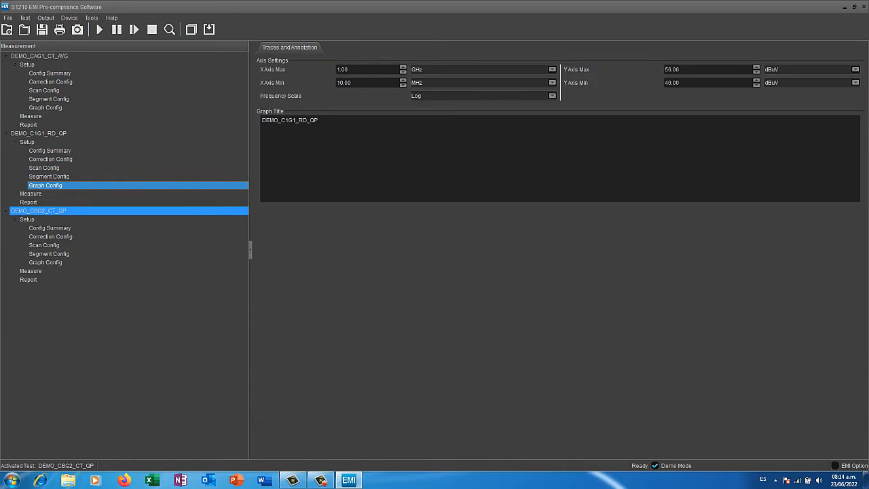
pyautogui.click(31, 194)
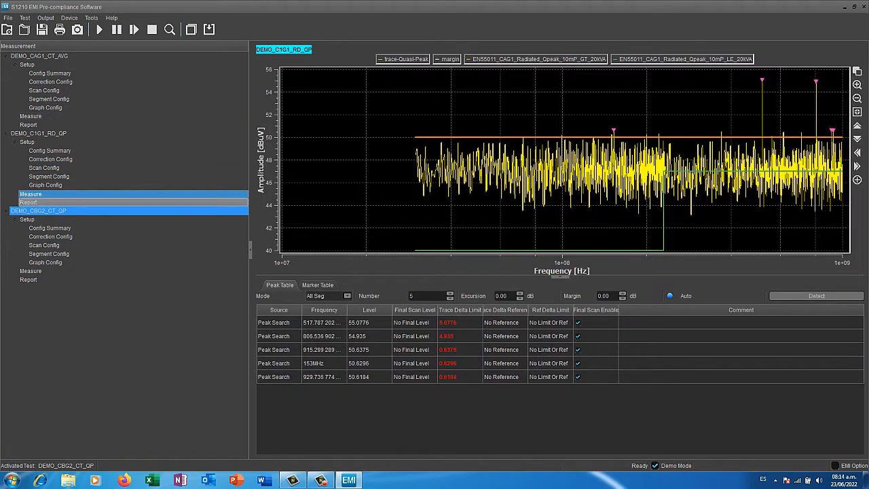
pyautogui.click(38, 134)
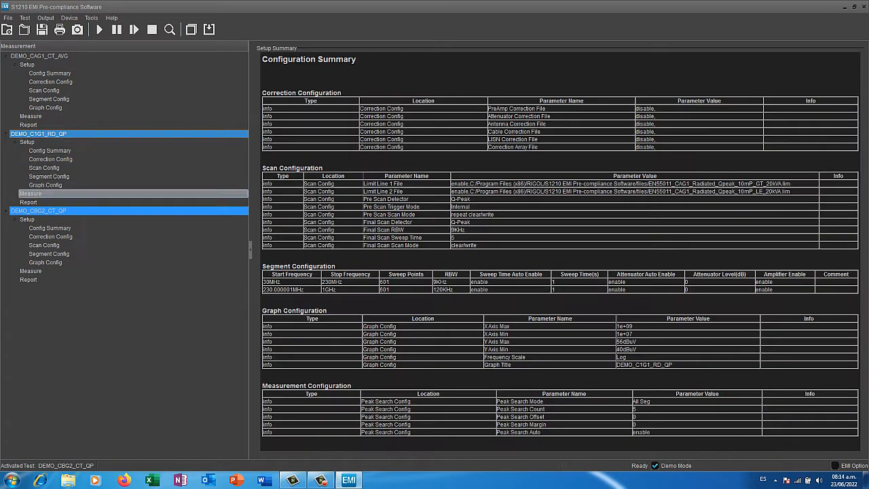
pyautogui.click(39, 56)
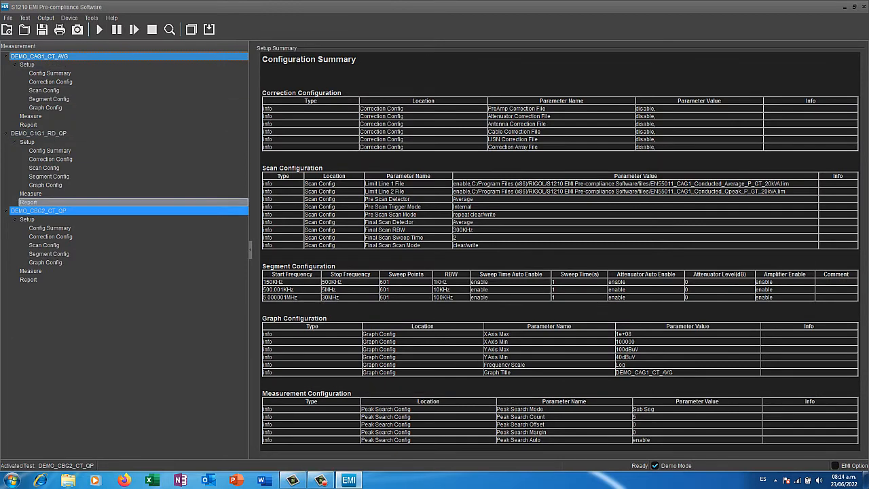
# Show the measurement graph of DEMO_CBG2_CT_QP and start its pre scan.
pyautogui.click(38, 212)
pyautogui.click(30, 271)
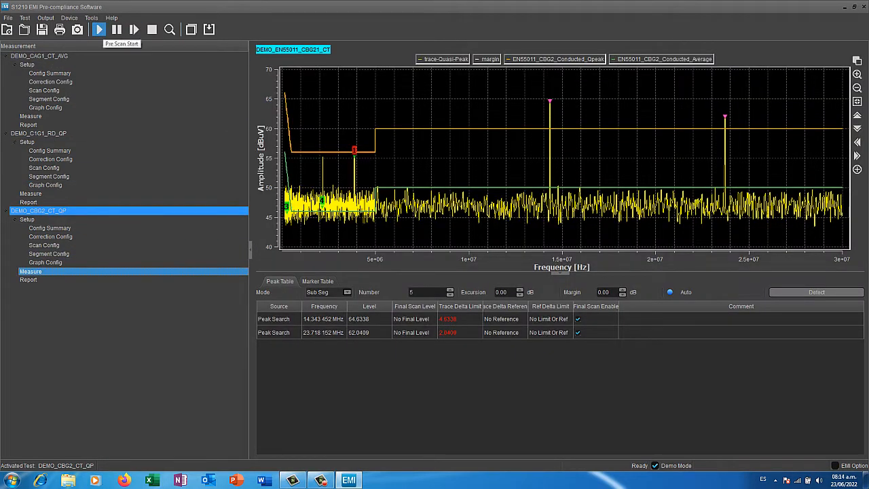
pyautogui.click(99, 29)
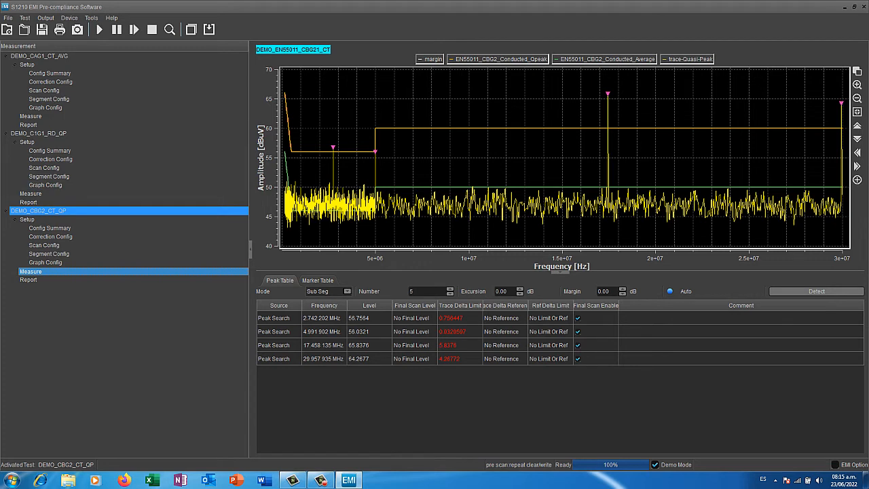
# Set the peak search number to 0 for DEMO_CBG2_CT_QP and run the peak detection.
pyautogui.click(450, 294)
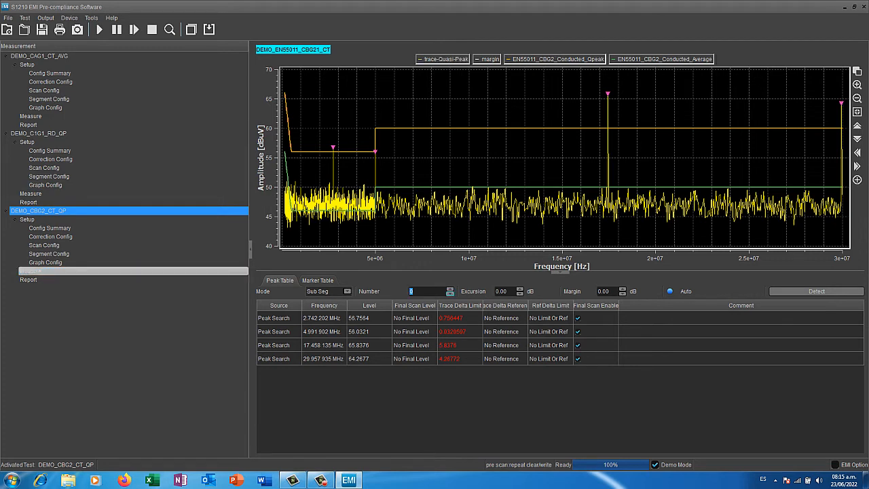
pyautogui.click(817, 292)
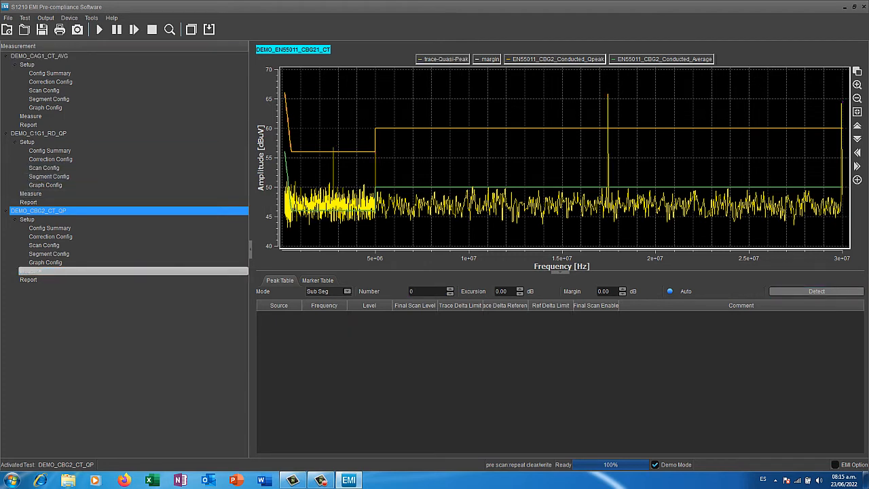
# Create a new test in the workspace and select it to show its configuration summary.
pyautogui.click(39, 56)
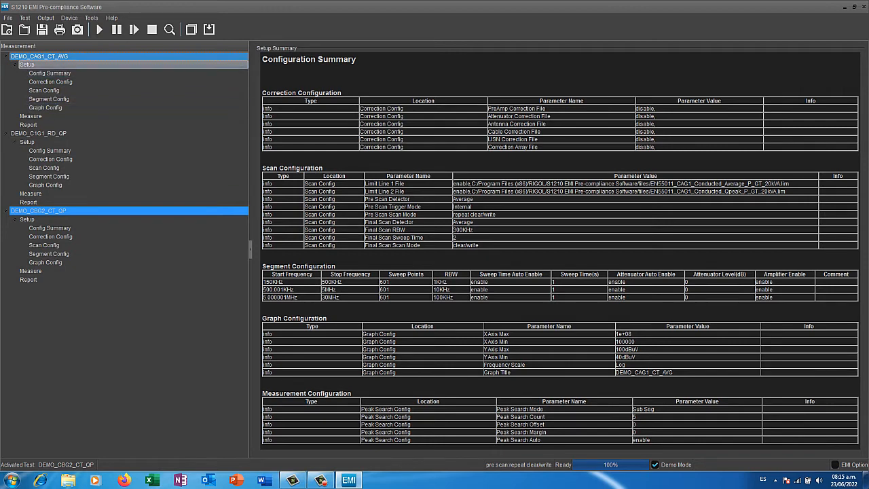
pyautogui.click(8, 18)
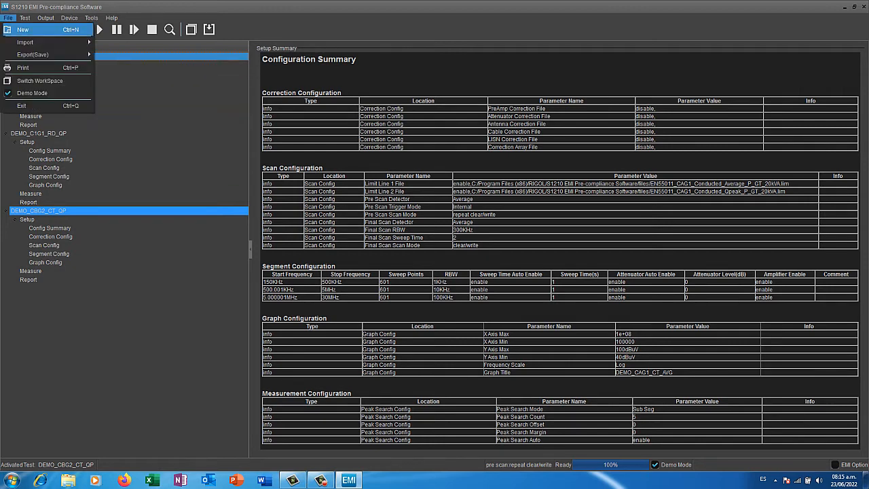
pyautogui.click(22, 30)
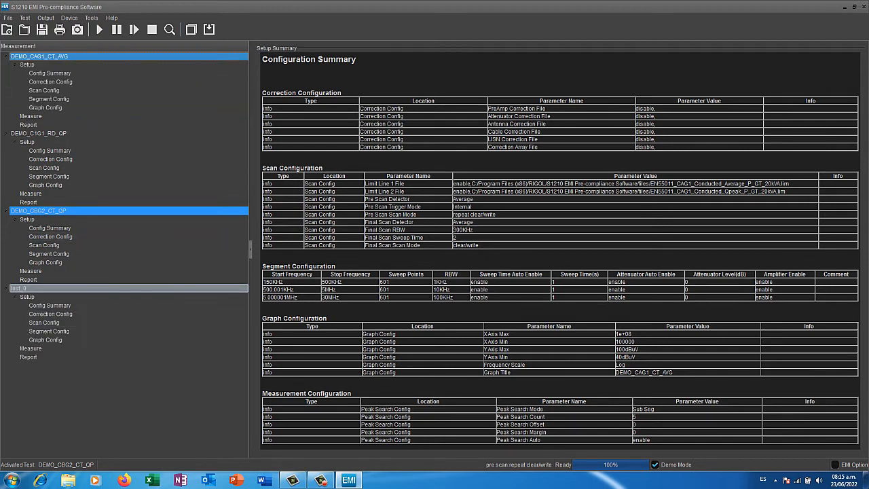
pyautogui.click(32, 289)
pyautogui.rightClick(34, 290)
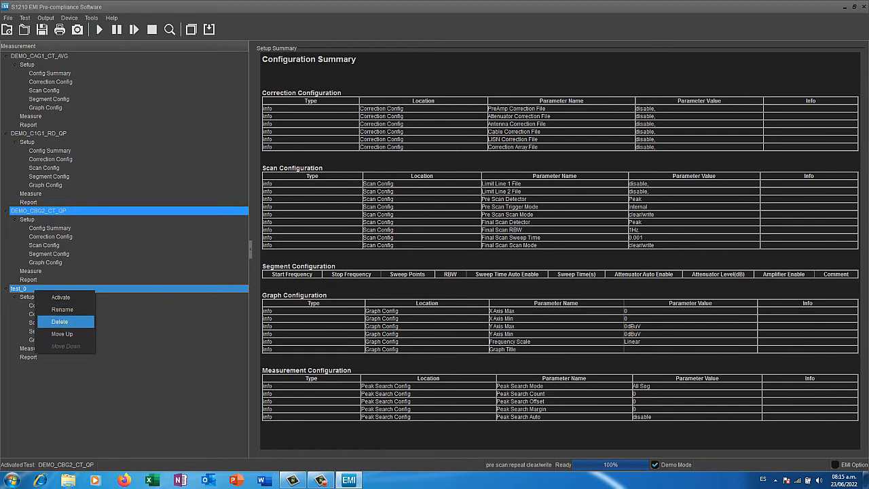
pyautogui.press('Return')
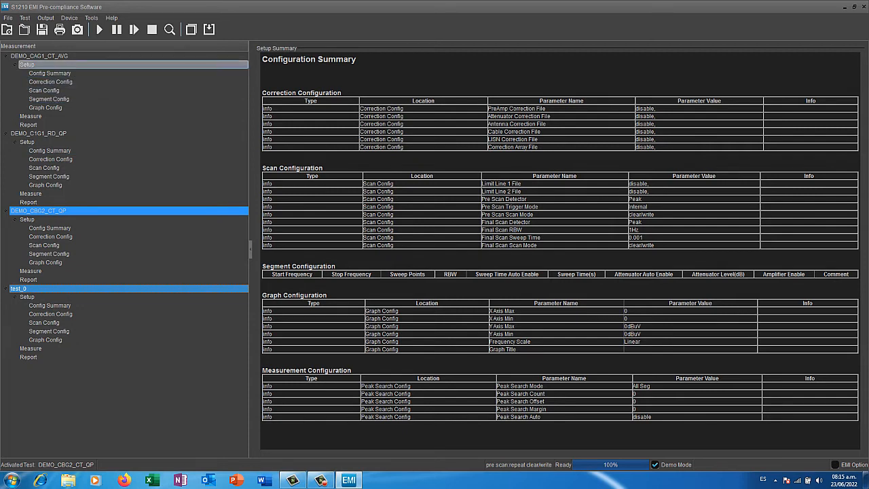
# Compare the configuration summaries of DEMO_CAG1_CT_AVG, test_0 and DEMO_C1G1_RD_QP.
pyautogui.click(27, 64)
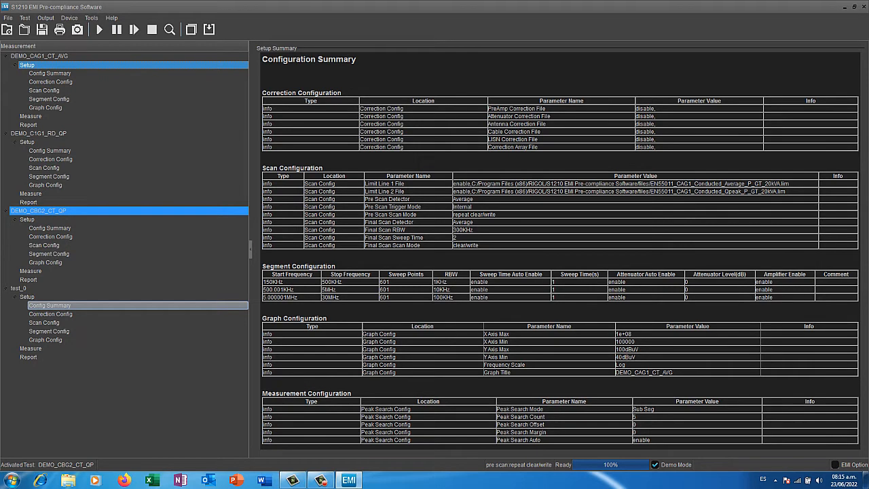
pyautogui.click(50, 306)
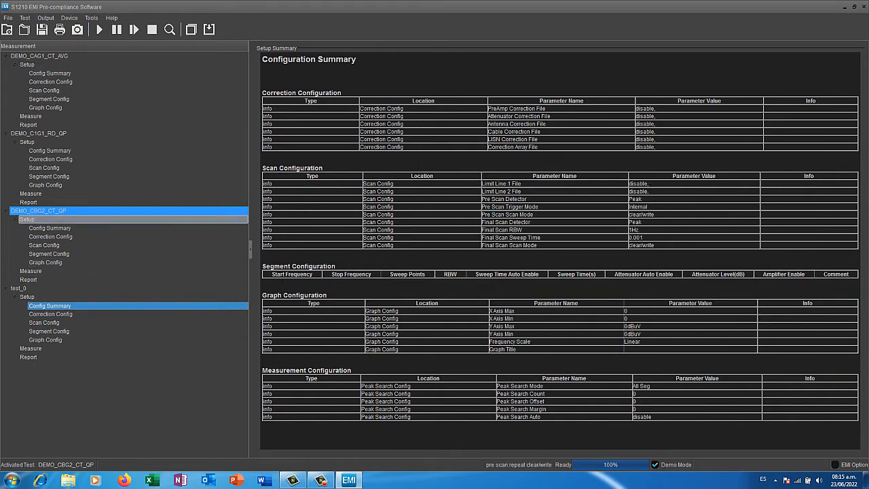
pyautogui.click(49, 151)
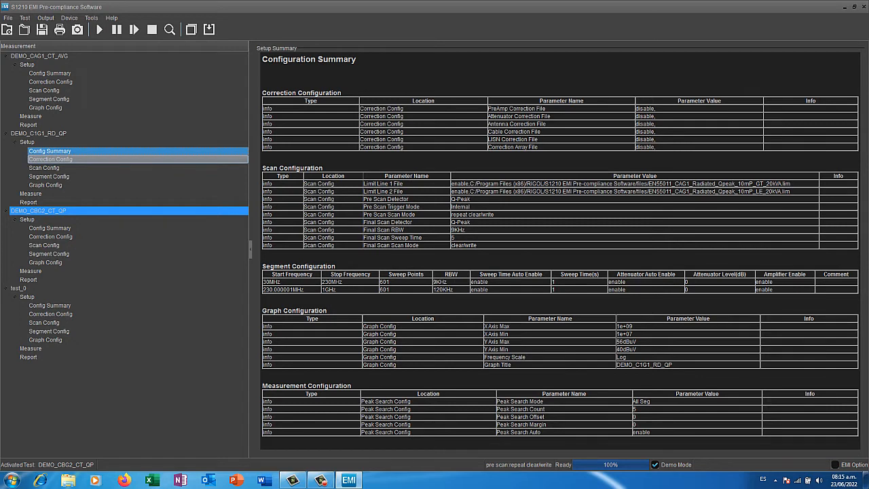
# Examine the correction, scan, segment and graph configurations of DEMO_C1G1_RD_QP, including its axis limits.
pyautogui.click(51, 159)
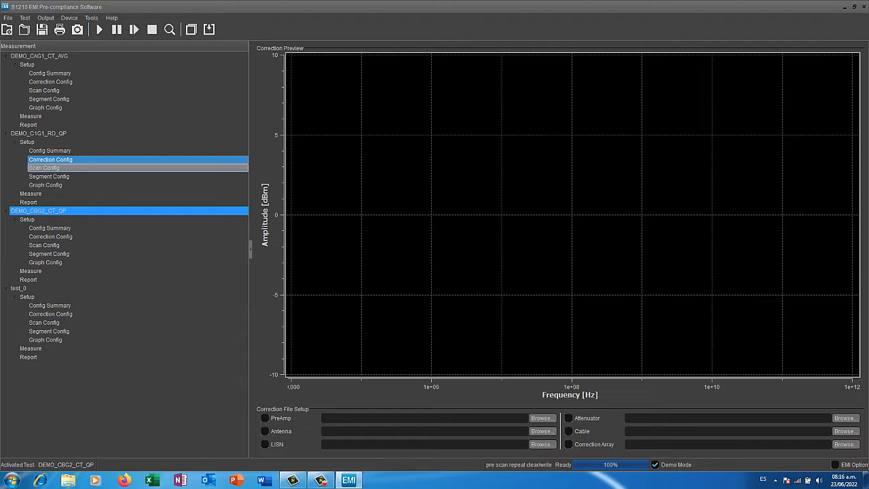
pyautogui.click(43, 168)
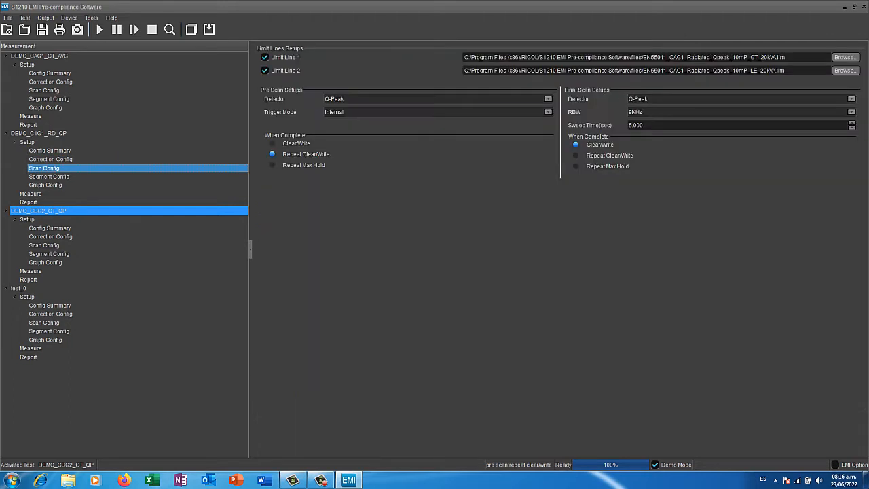
pyautogui.click(49, 177)
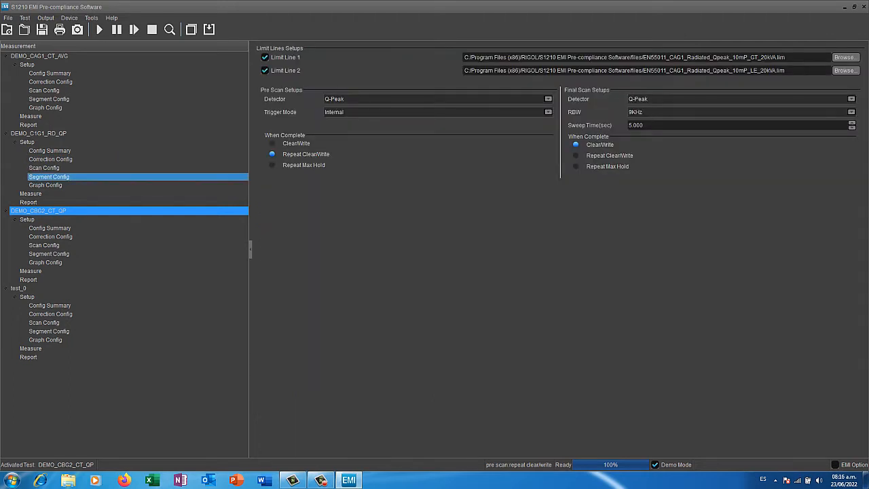
pyautogui.click(45, 184)
pyautogui.click(44, 168)
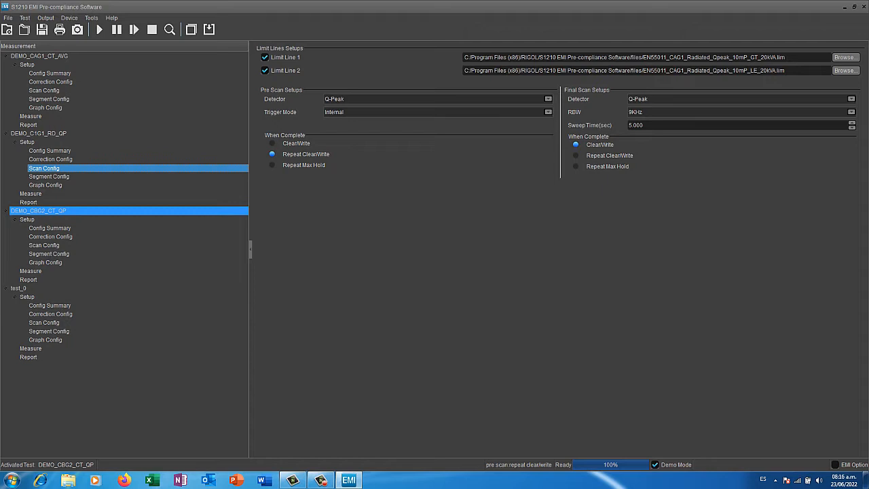
pyautogui.click(49, 176)
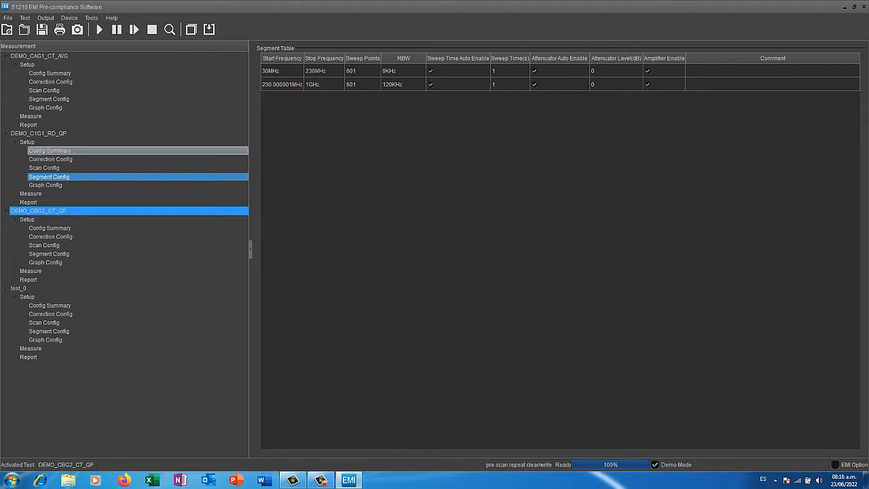
pyautogui.click(45, 186)
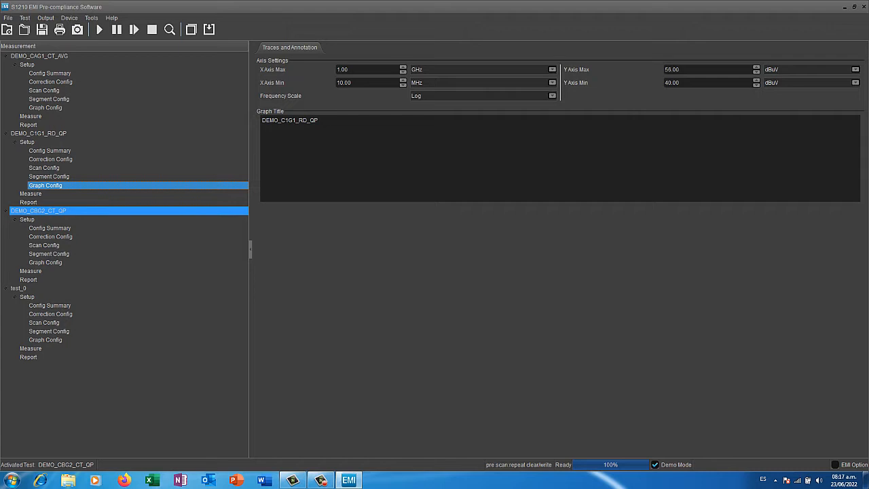
pyautogui.click(681, 70)
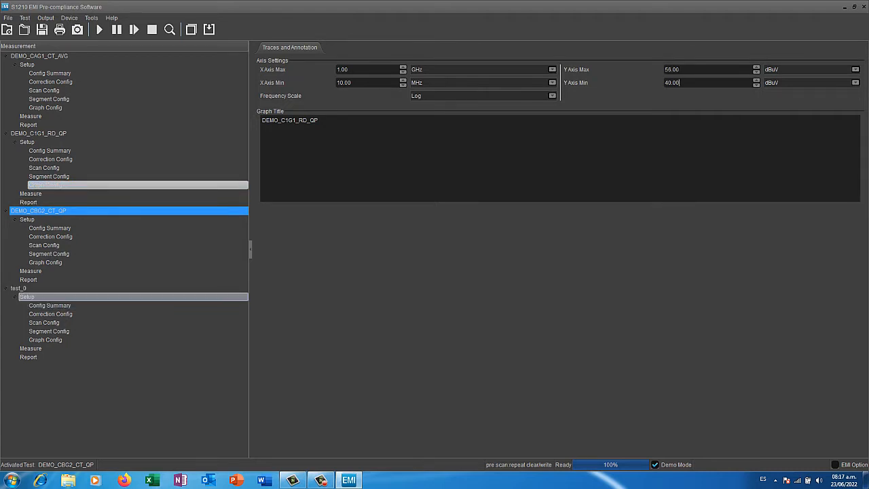
# Examine the correction configuration and configuration summary of test_0.
pyautogui.click(50, 305)
pyautogui.click(50, 315)
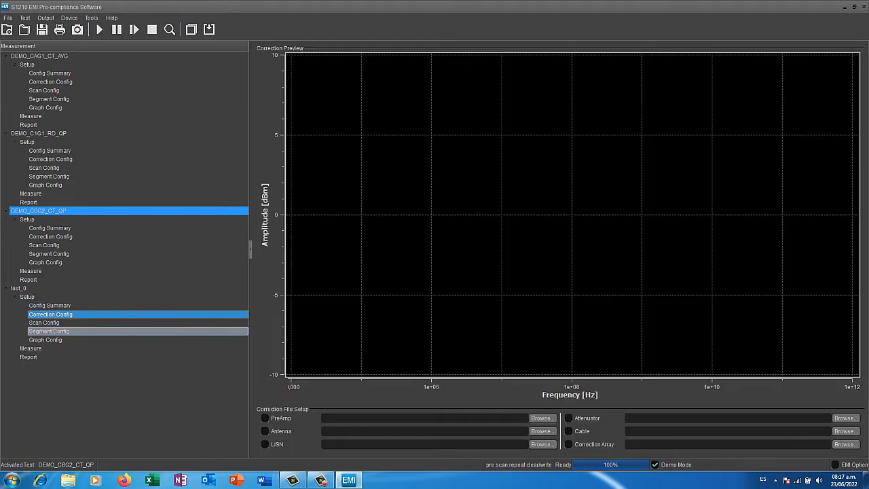
pyautogui.click(18, 288)
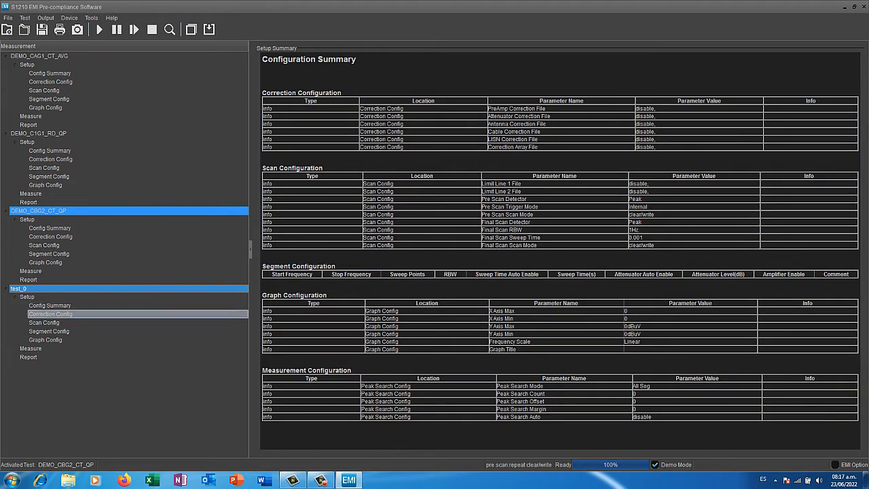
# Try the Average pre scan detector in test_0, return it to Peak, and try to enable Limit Line 1 without a file.
pyautogui.click(44, 323)
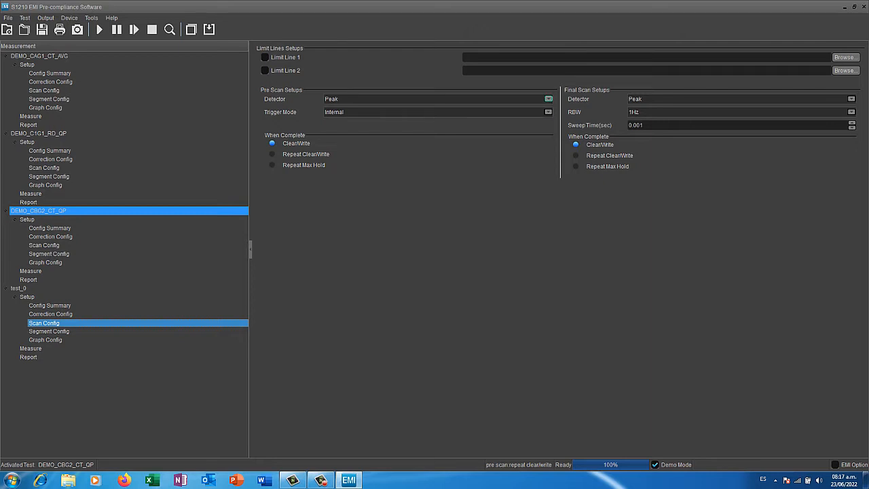
pyautogui.click(549, 99)
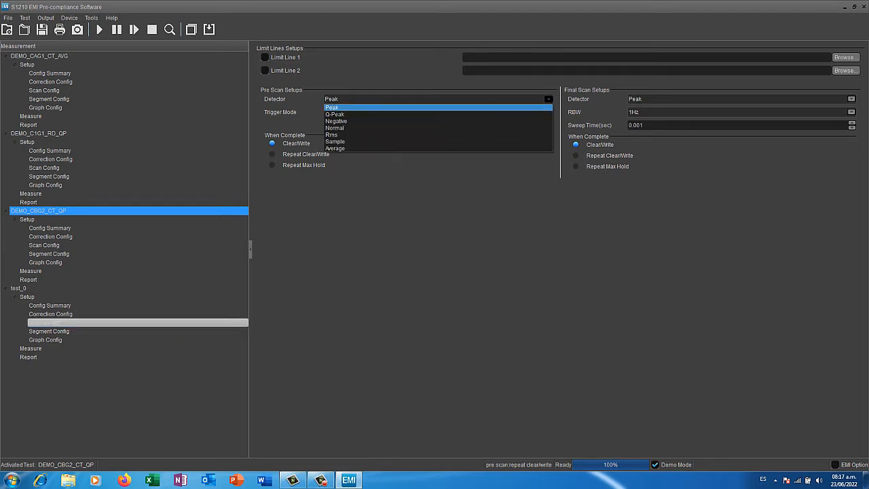
pyautogui.click(439, 148)
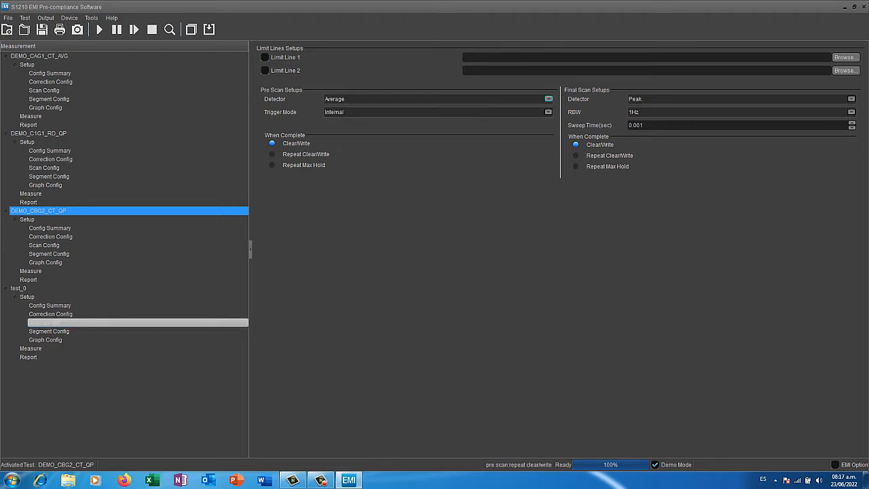
pyautogui.click(549, 99)
pyautogui.click(439, 107)
pyautogui.click(265, 58)
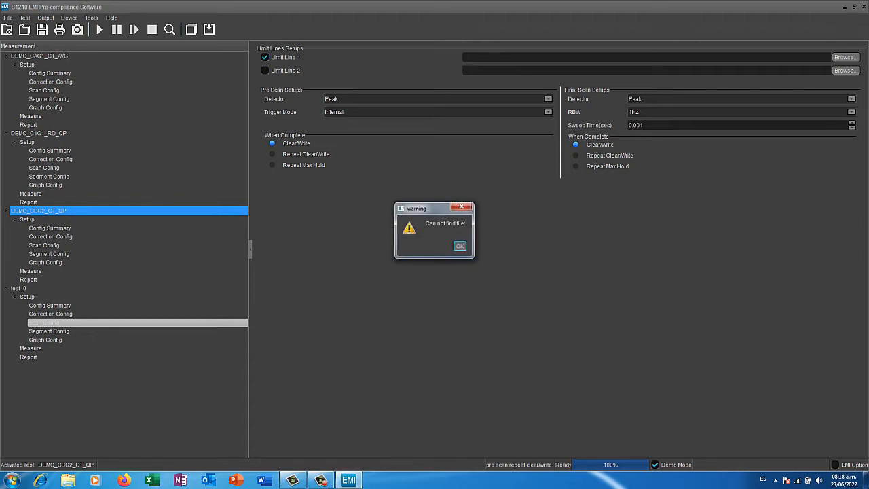
pyautogui.click(460, 246)
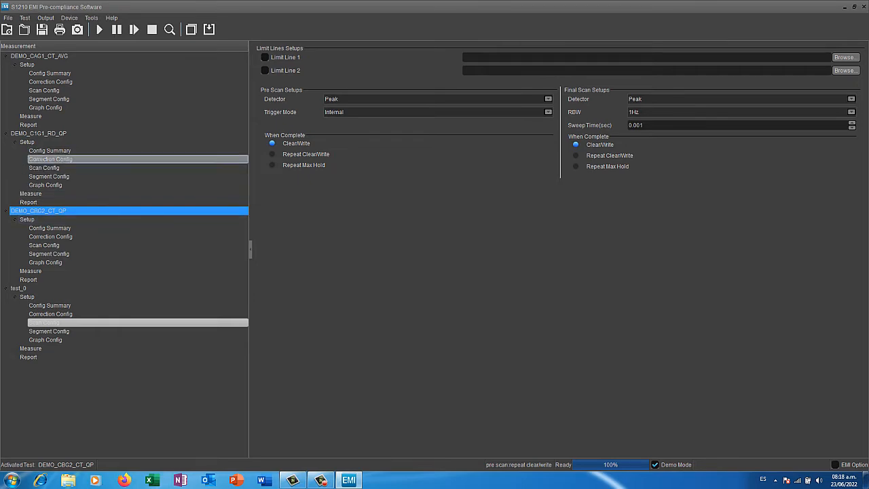
# Copy the Limit Line 1 file path from DEMO_C1G1_RD_QP's scan configuration into test_0 and enable Limit Line 1 there.
pyautogui.click(49, 150)
pyautogui.click(48, 176)
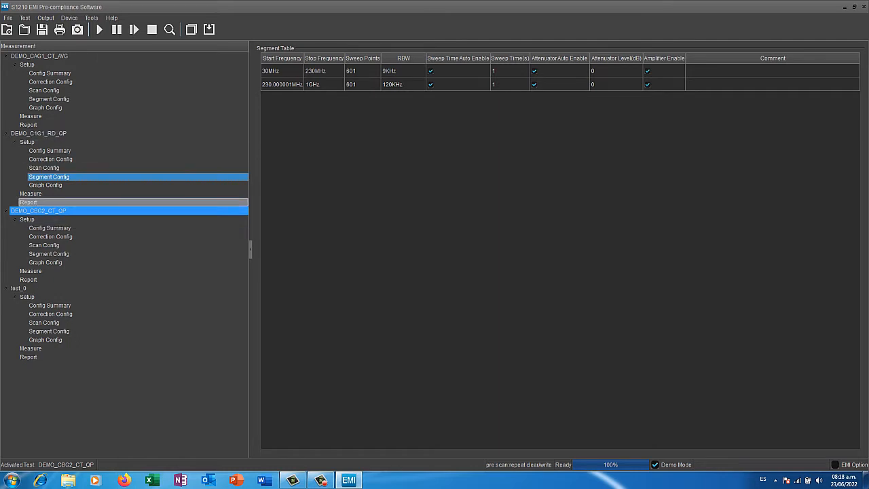
pyautogui.click(44, 167)
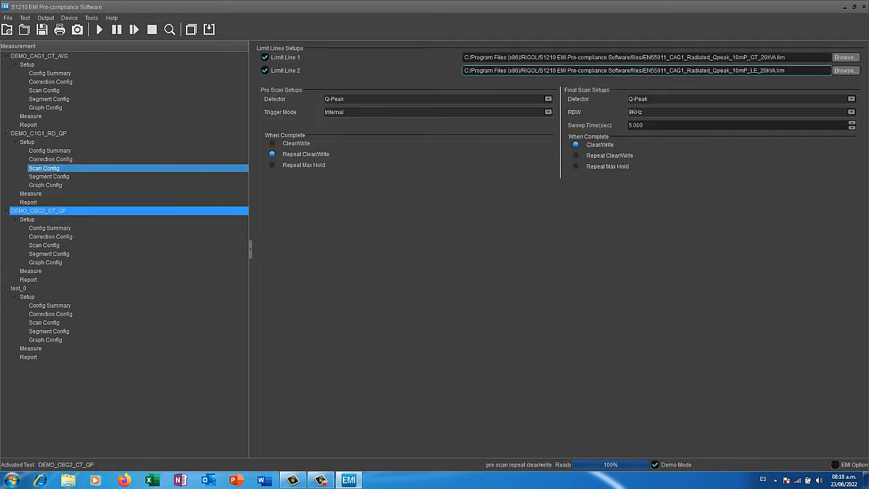
pyautogui.moveTo(786, 58); pyautogui.dragTo(463, 57)
pyautogui.hotkey('ctrl', 'c')
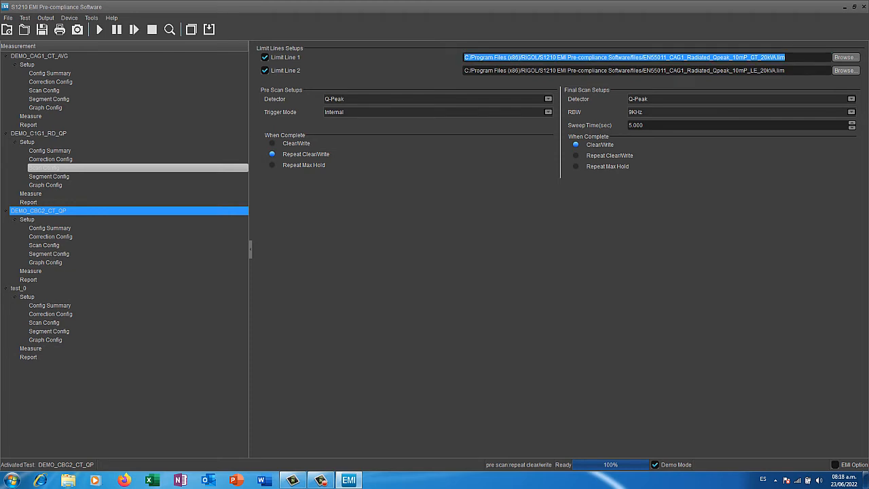
pyautogui.click(44, 322)
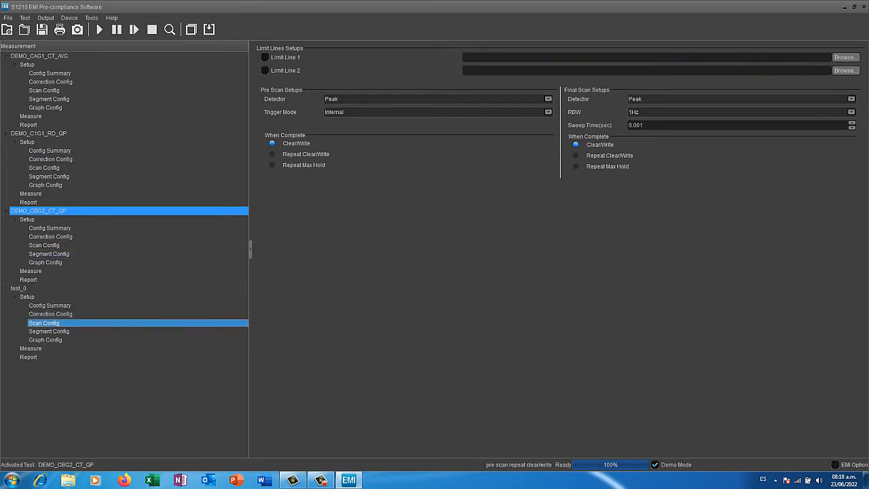
pyautogui.click(638, 58)
pyautogui.hotkey('ctrl', 'v')
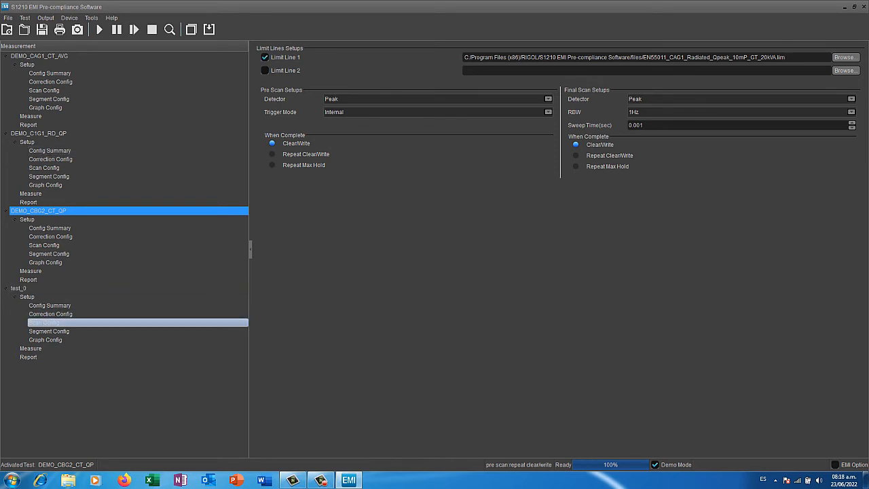
# Check the measurement graph of test_0 and return to its scan configuration.
pyautogui.click(31, 348)
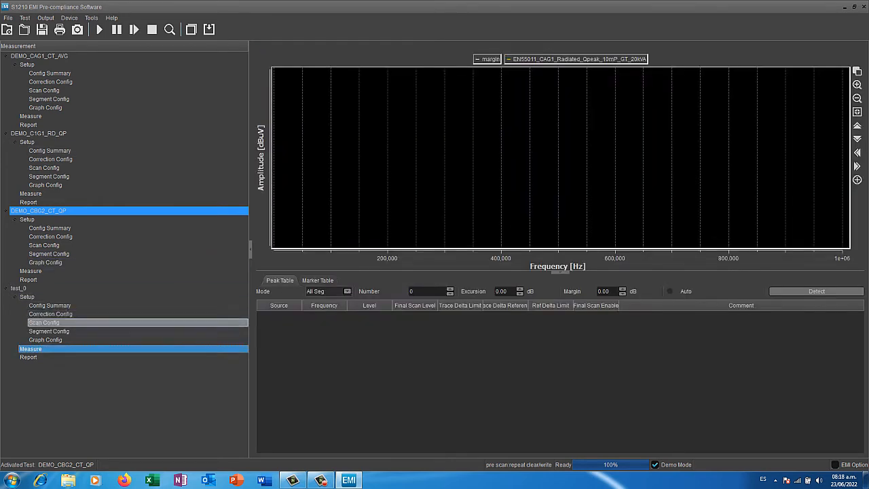
pyautogui.click(51, 315)
pyautogui.click(45, 322)
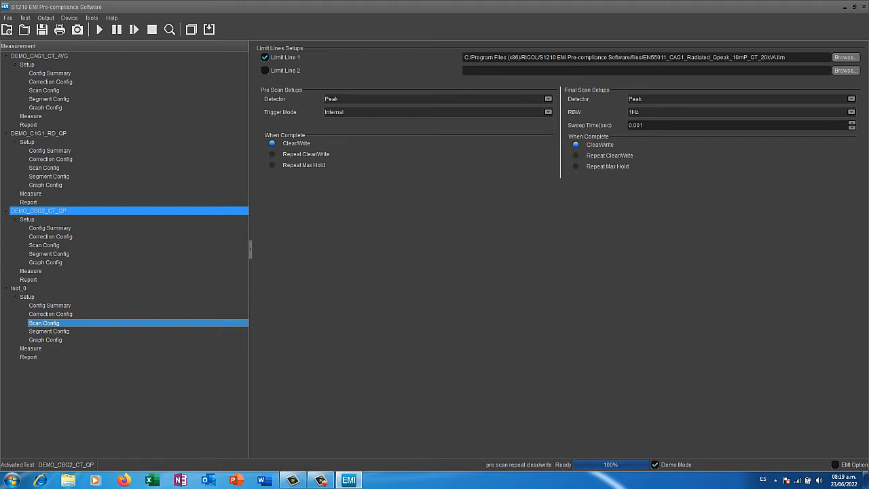
# Try Repeat Clear/Write and Repeat Max Hold as test_0's pre scan completion mode, and restore Clear/Write.
pyautogui.click(273, 155)
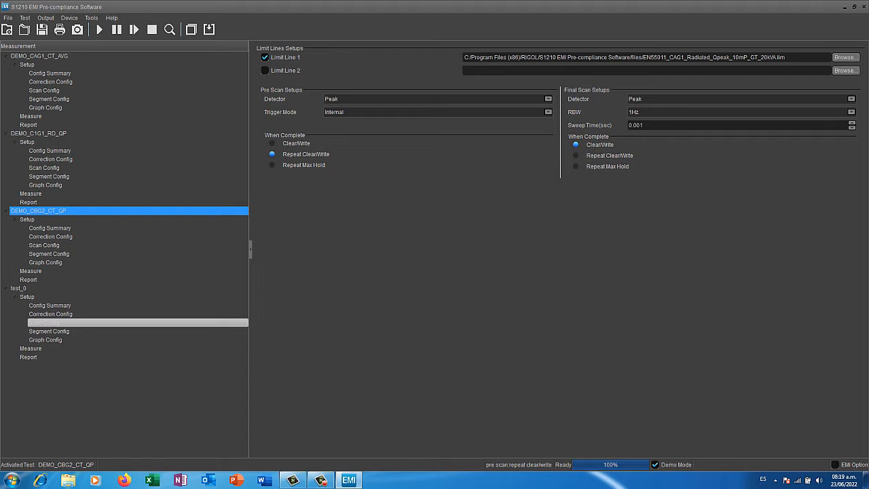
pyautogui.click(273, 165)
pyautogui.click(273, 143)
# Set the final scan detector of test_0 to Q-Peak and its RBW to 9KHz.
pyautogui.click(852, 98)
pyautogui.click(679, 120)
pyautogui.click(851, 112)
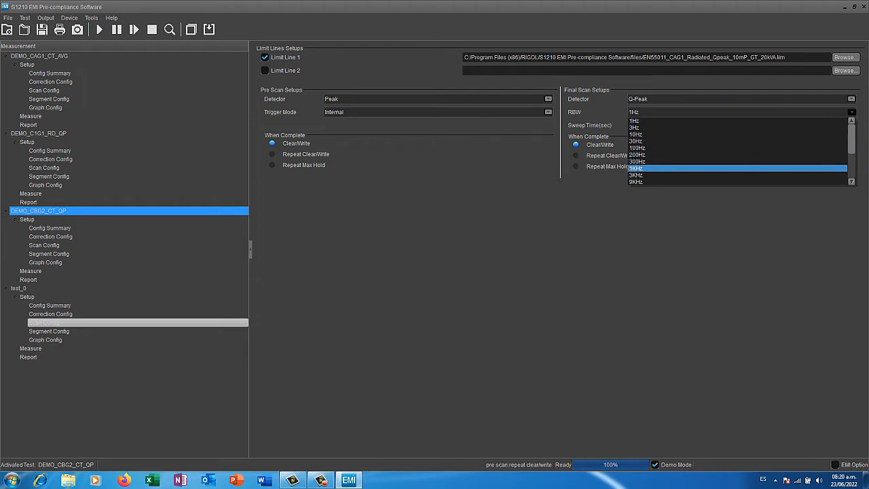
pyautogui.scroll(-2, 679, 143)
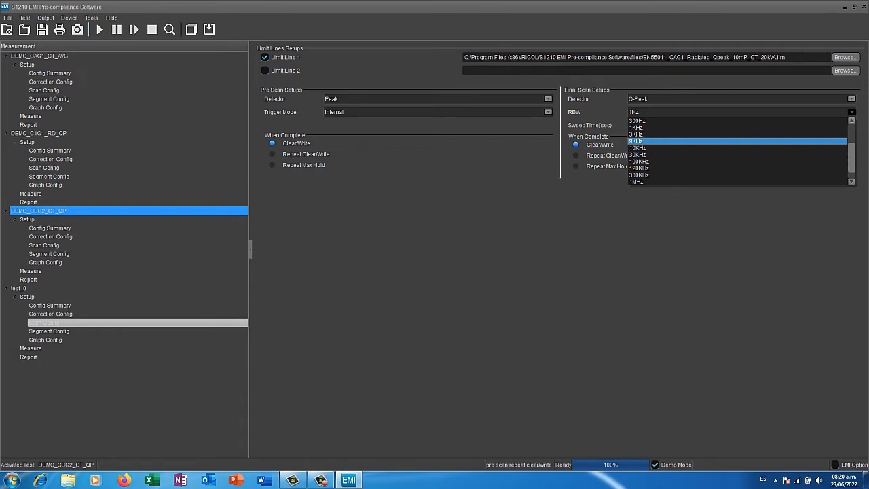
pyautogui.click(679, 141)
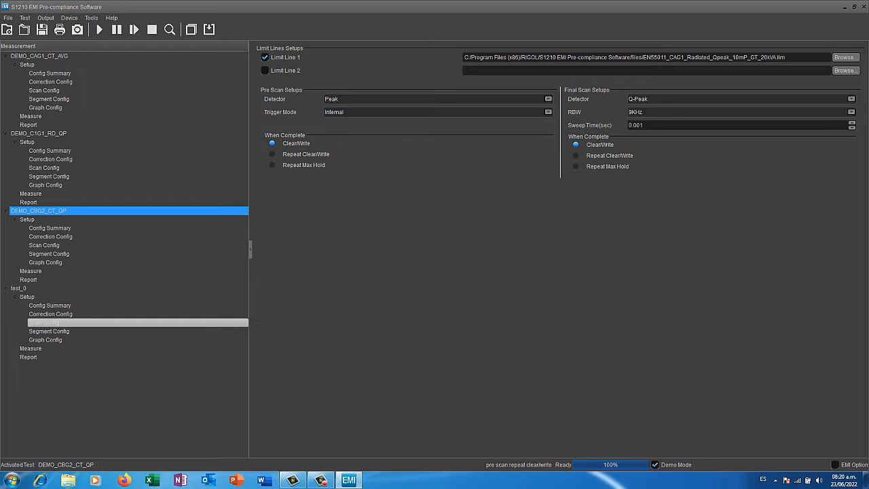
# Set the final scan sweep time of test_0 to 5 seconds, with Clear/Write as the completion mode.
pyautogui.moveTo(644, 125); pyautogui.dragTo(628, 125)
pyautogui.write('5')
pyautogui.click(577, 156)
pyautogui.click(576, 144)
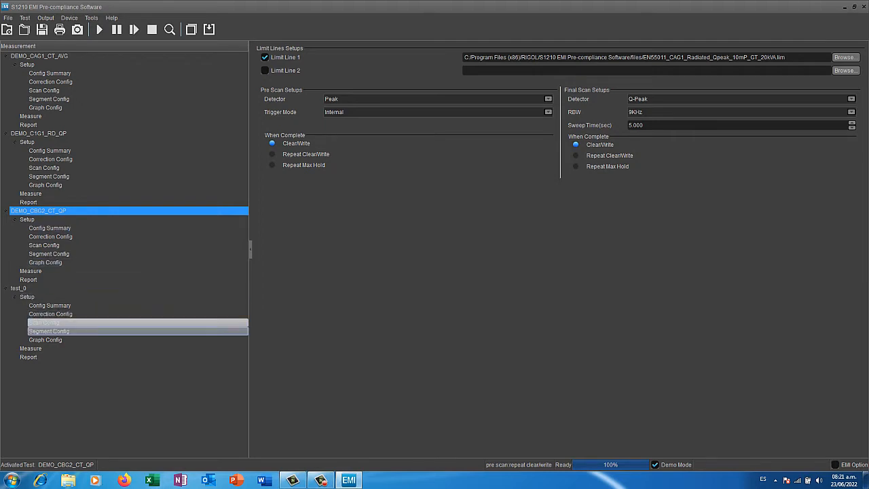
# Add a segment from 30 MHz to 300 MHz to test_0's segment table.
pyautogui.click(49, 330)
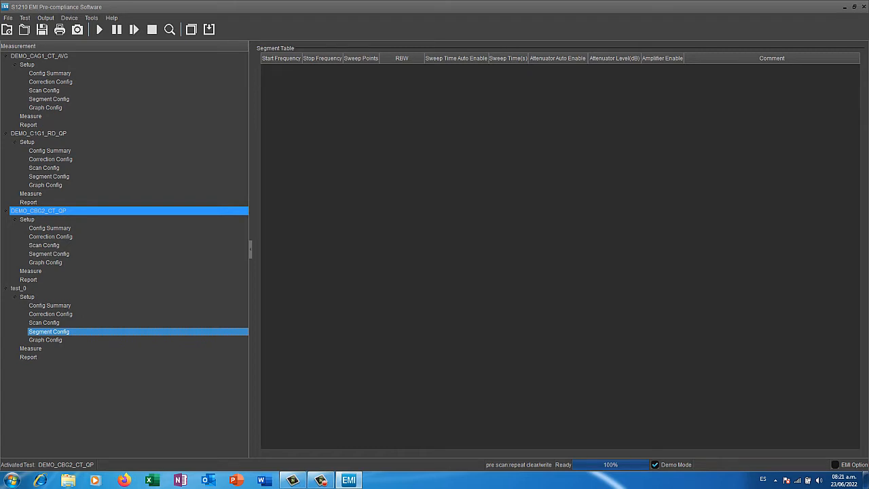
pyautogui.rightClick(314, 92)
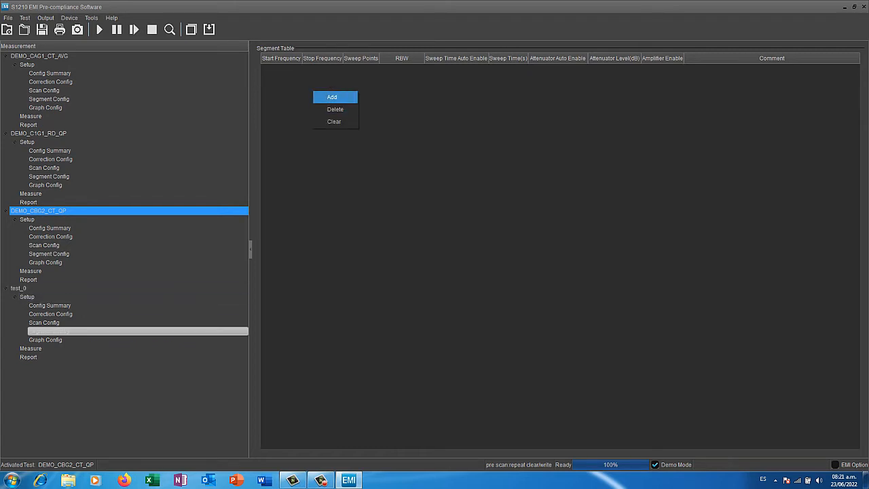
pyautogui.click(332, 97)
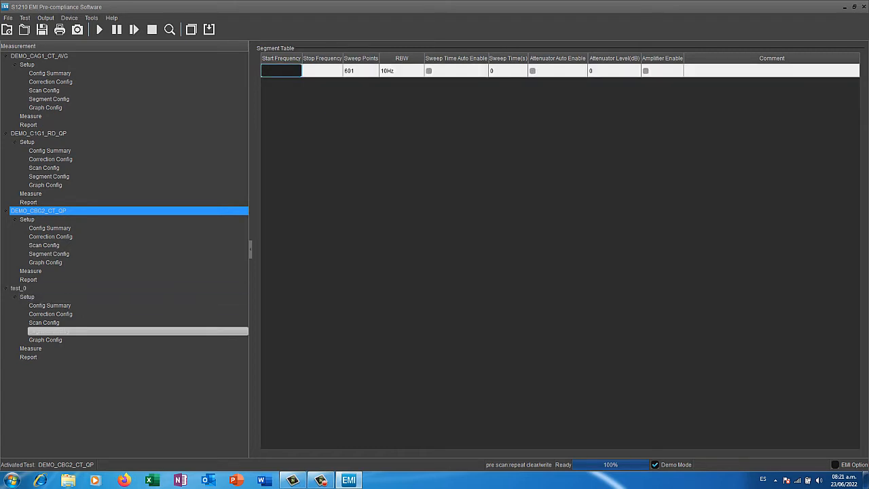
pyautogui.write('30M')
pyautogui.press('Return')
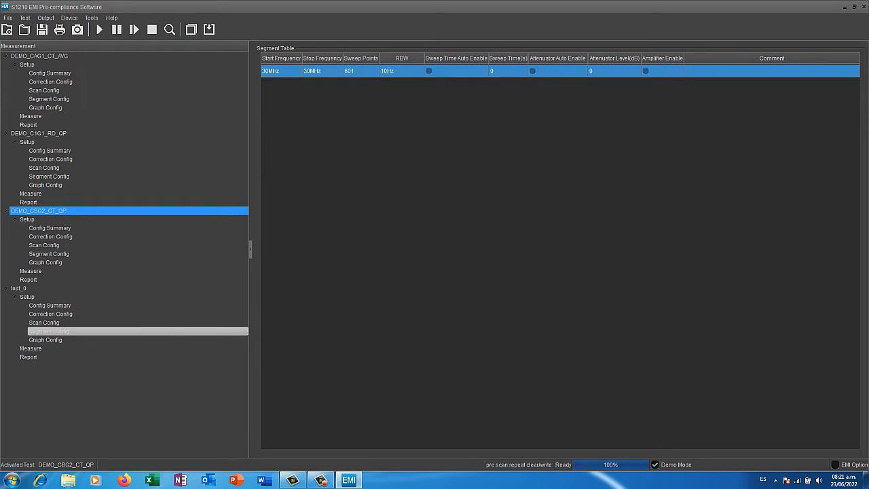
pyautogui.rightClick(281, 95)
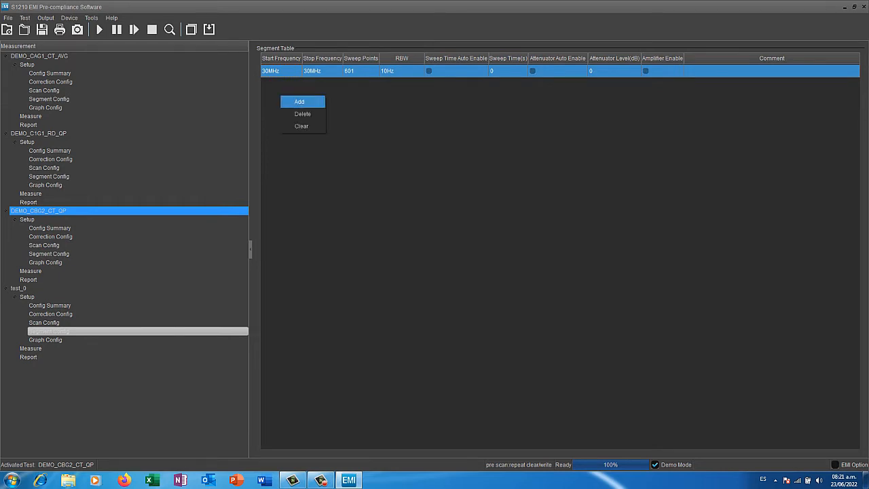
pyautogui.doubleClick(322, 71)
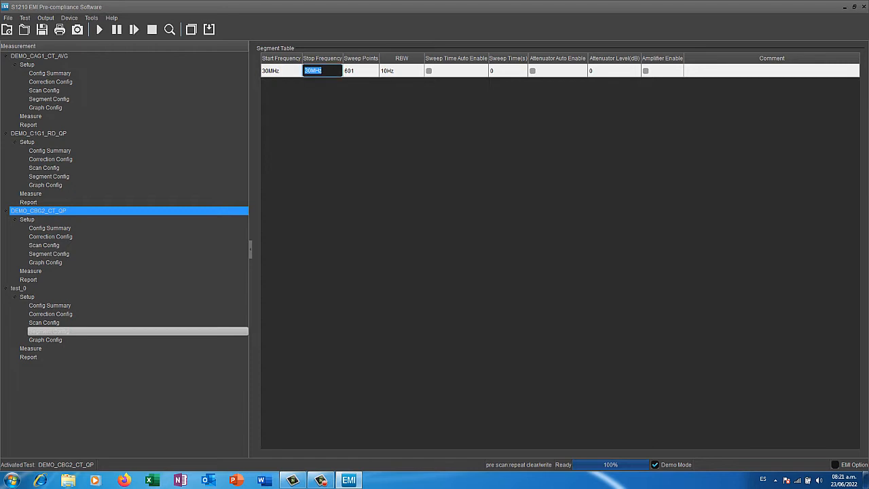
pyautogui.write('300M')
pyautogui.press('Return')
# Add an empty second row beneath the 30 MHz to 300 MHz segment.
pyautogui.rightClick(275, 94)
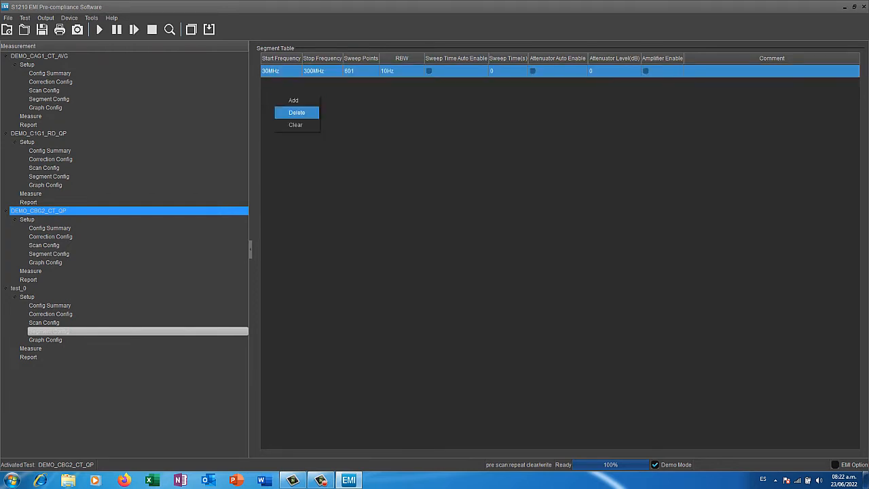
pyautogui.click(289, 97)
pyautogui.rightClick(285, 85)
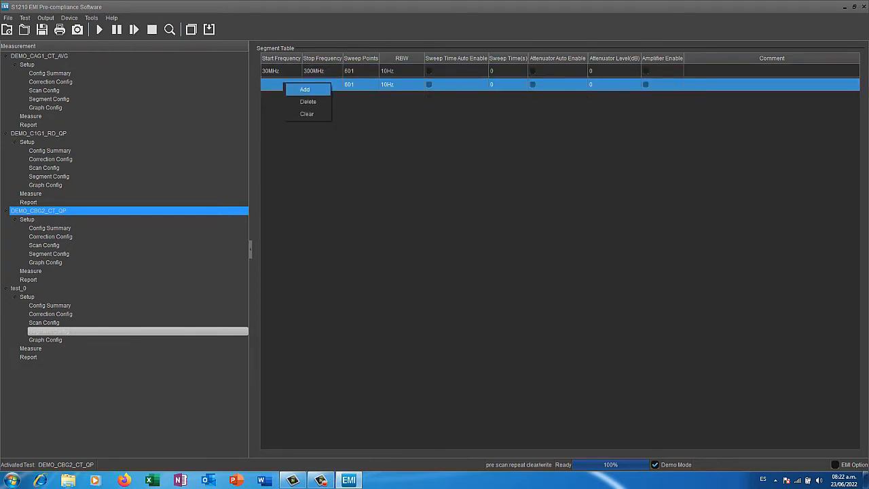
pyautogui.click(299, 89)
pyautogui.rightClick(285, 98)
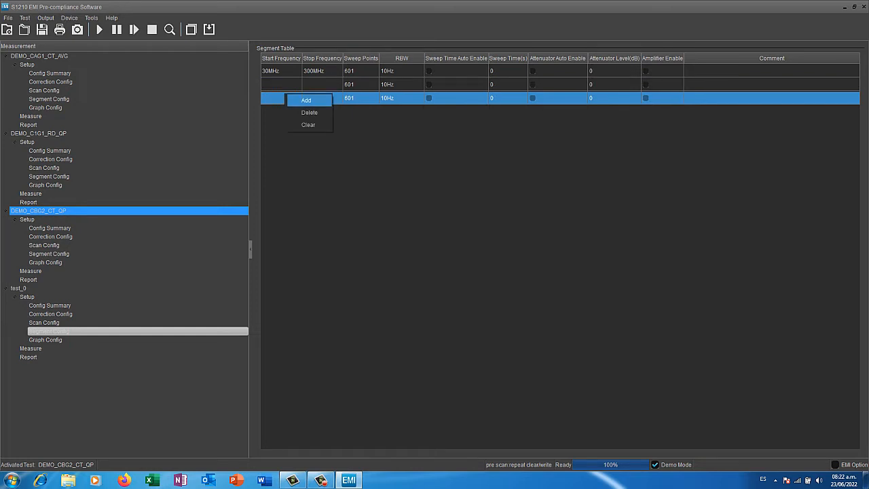
pyautogui.click(309, 116)
pyautogui.rightClick(285, 85)
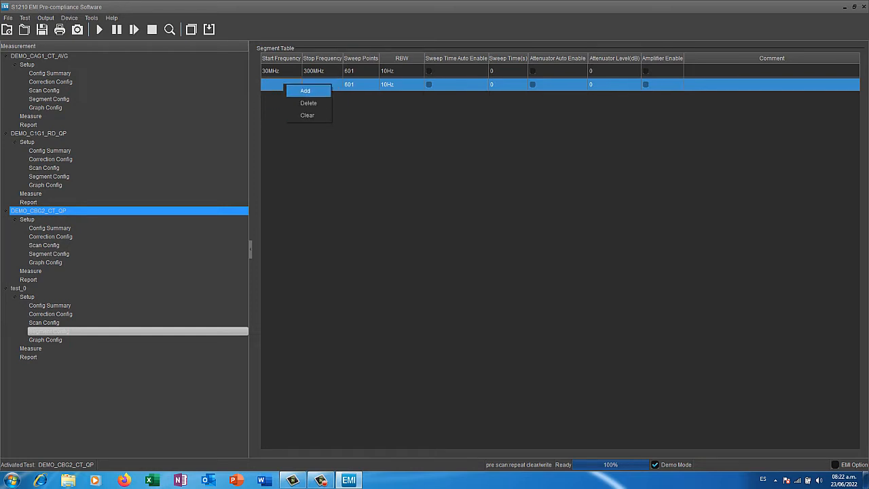
# Set the second segment's start frequency to 300 MHz and its stop frequency to 1 GHz.
pyautogui.doubleClick(277, 85)
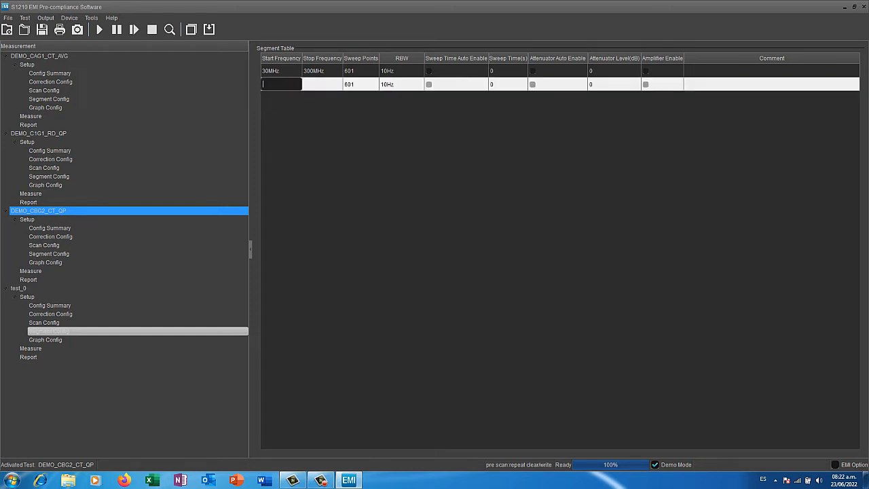
pyautogui.write('300M')
pyautogui.press('Tab')
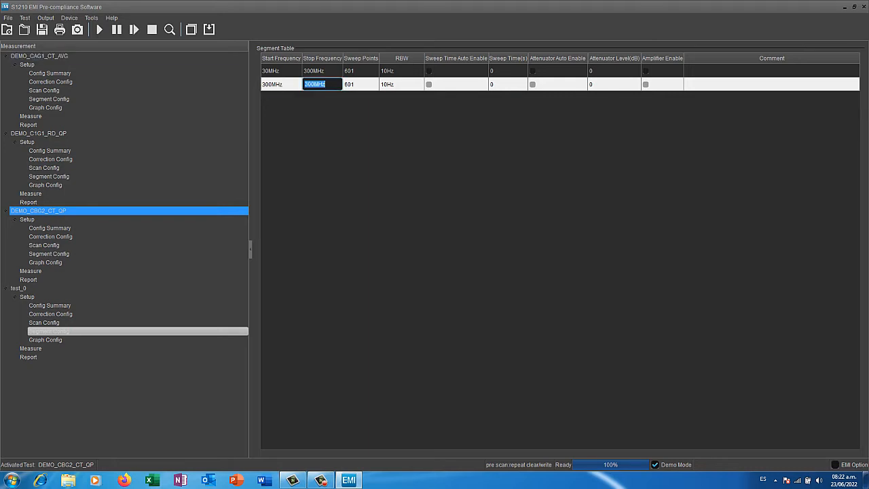
pyautogui.write('1G')
pyautogui.press('Return')
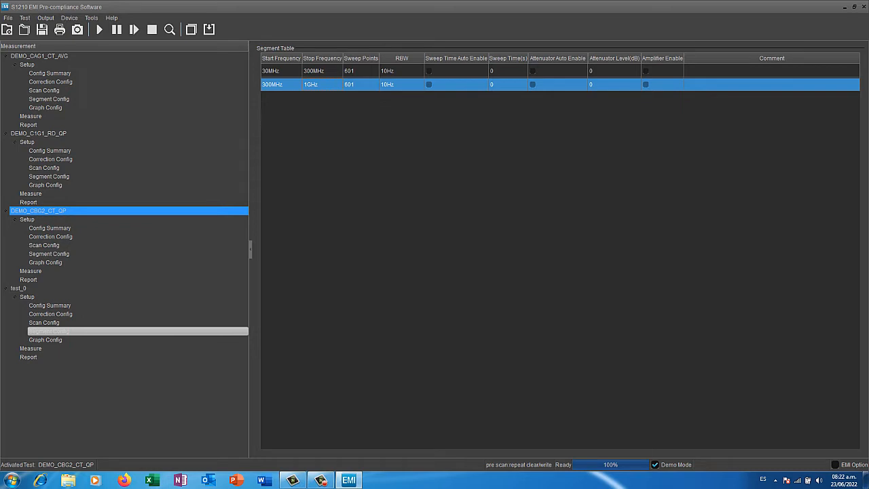
# Set the RBW of the 30 MHz to 300 MHz segment to 10KHz.
pyautogui.click(557, 70)
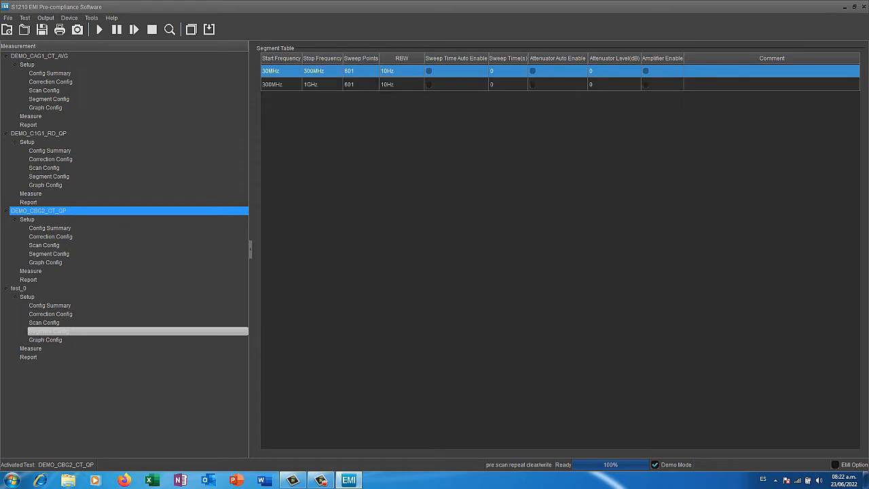
pyautogui.doubleClick(402, 70)
pyautogui.click(420, 70)
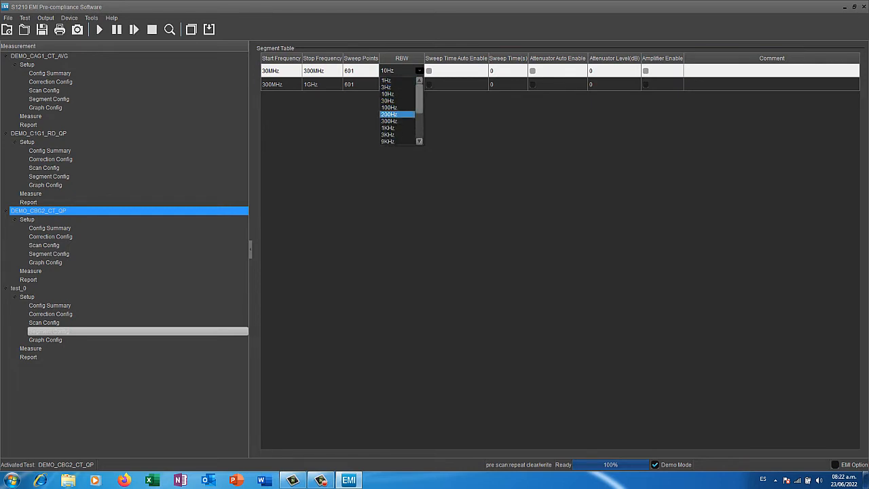
pyautogui.scroll(-1, 397, 128)
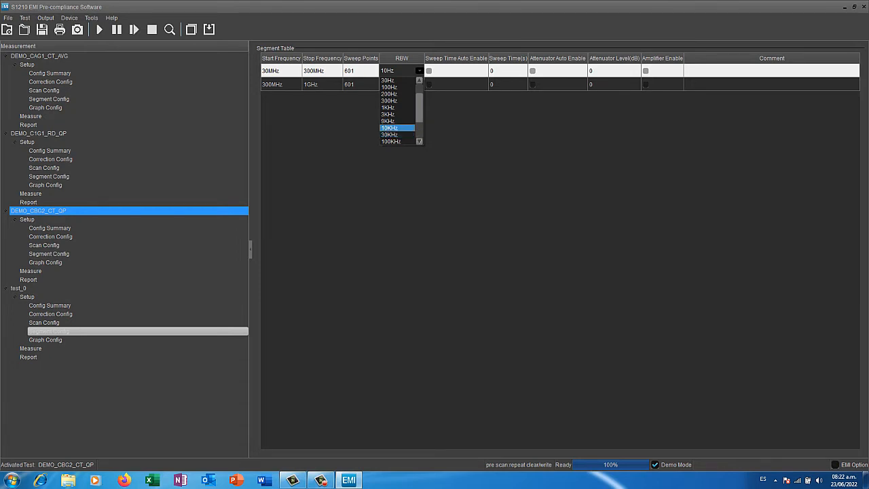
pyautogui.click(389, 128)
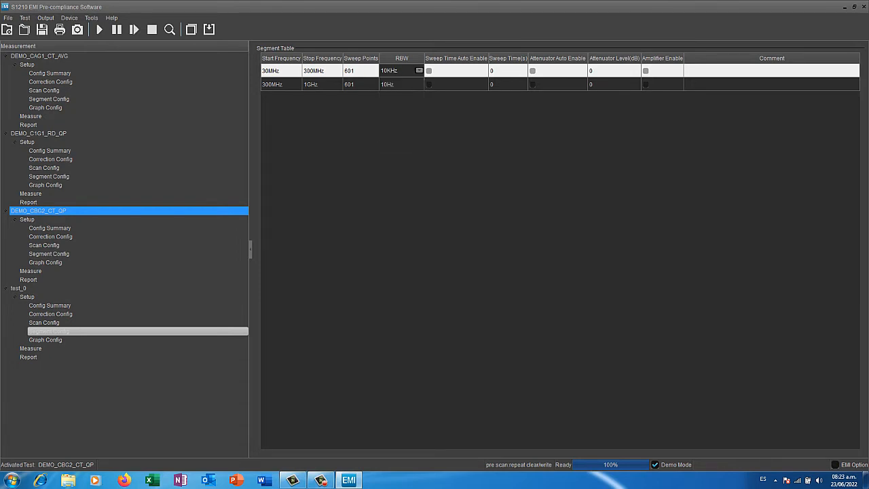
# Set the RBW of the 300 MHz to 1 GHz segment to 100KHz.
pyautogui.click(401, 84)
pyautogui.click(419, 84)
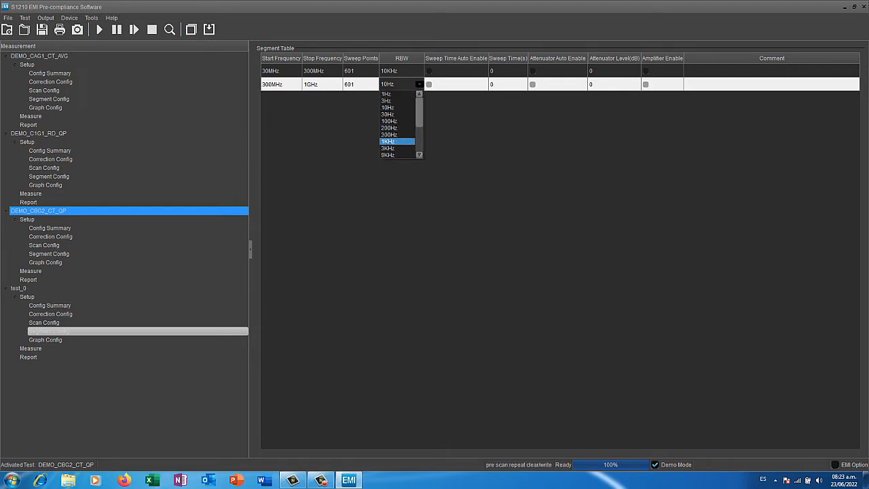
pyautogui.scroll(-1, 397, 142)
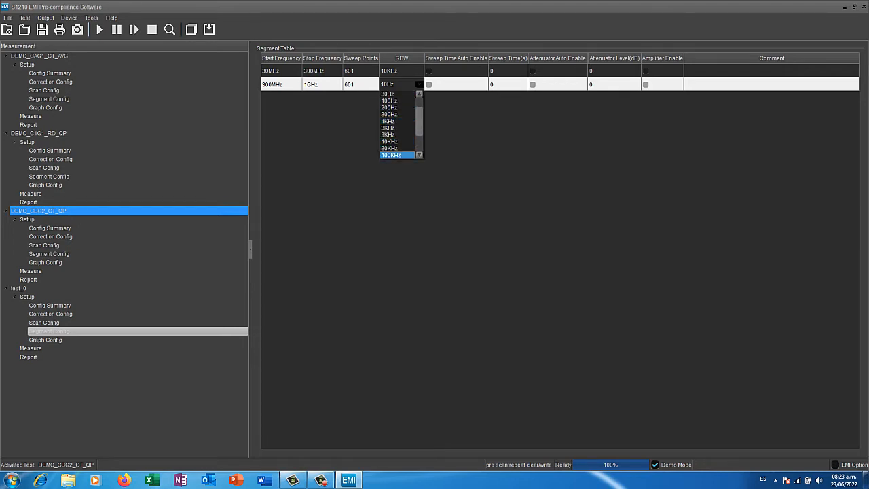
pyautogui.click(391, 155)
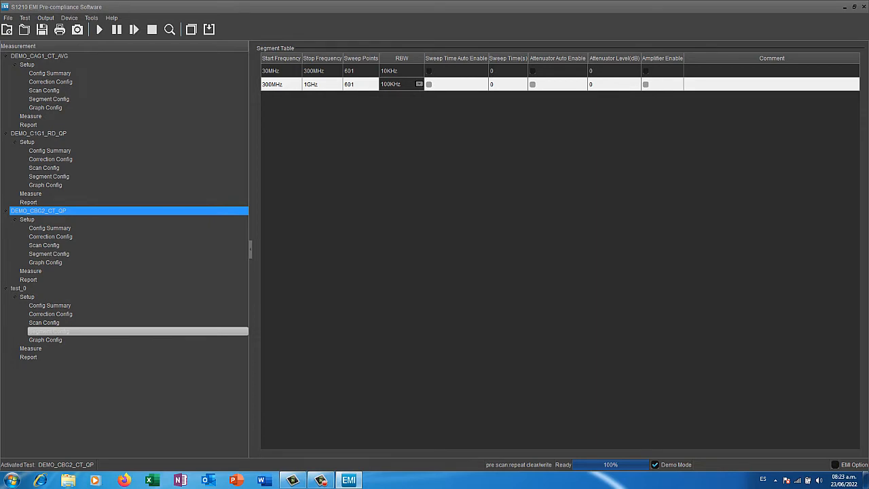
# Set the sweep time of both segments to 2 seconds and enable their automatic attenuator and amplifier.
pyautogui.click(429, 70)
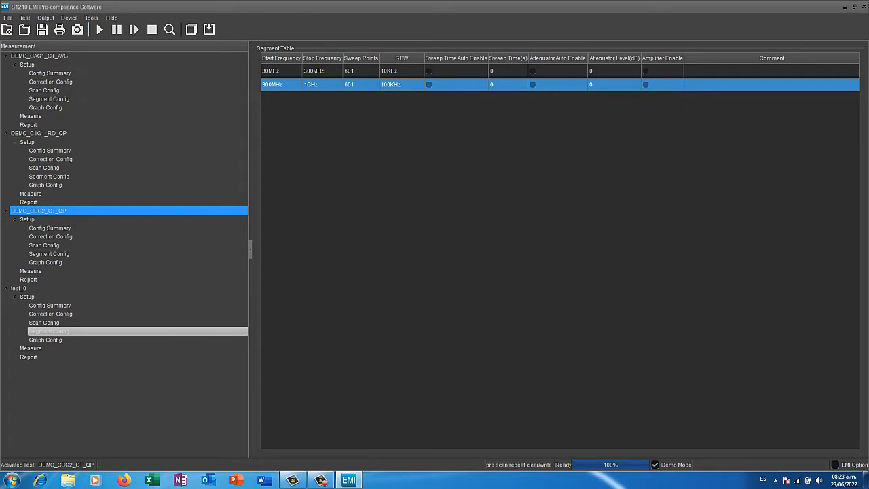
pyautogui.doubleClick(506, 71)
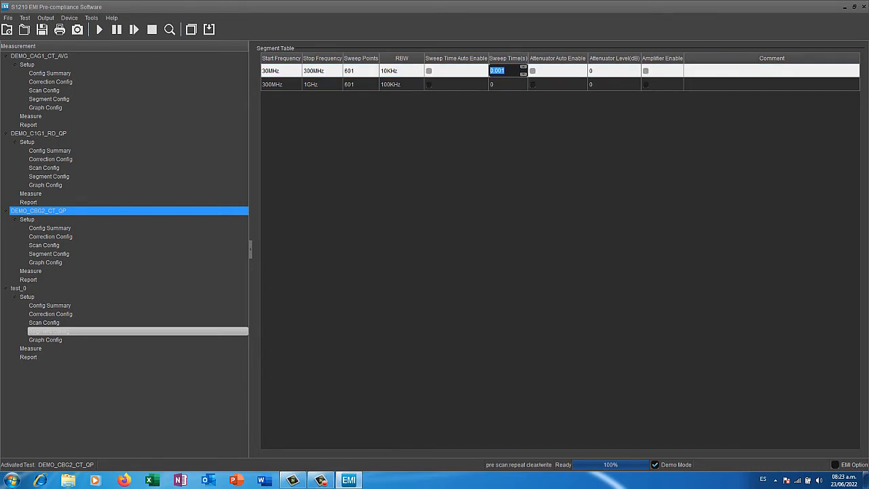
pyautogui.write('2')
pyautogui.doubleClick(506, 84)
pyautogui.write('2')
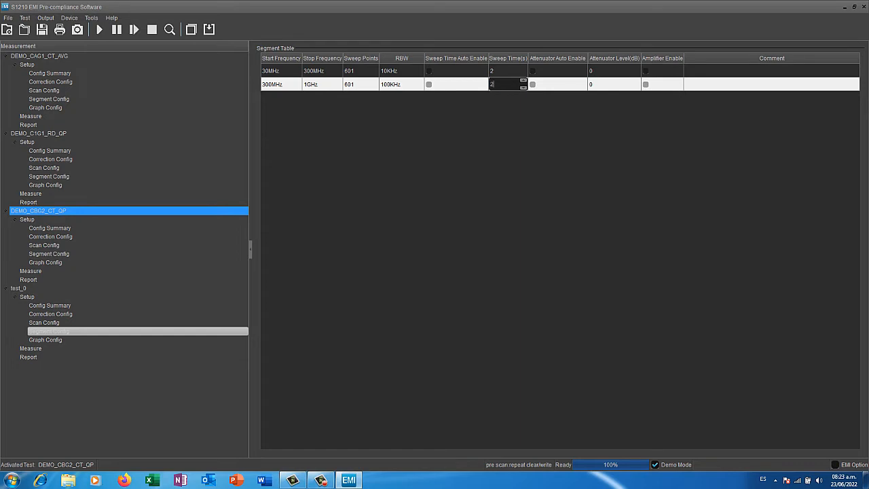
pyautogui.press('Return')
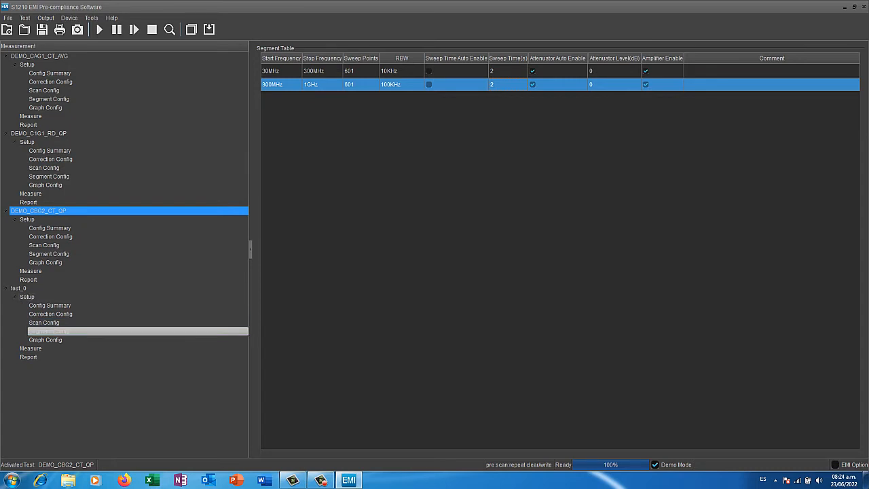
pyautogui.rightClick(305, 109)
pyautogui.click(373, 140)
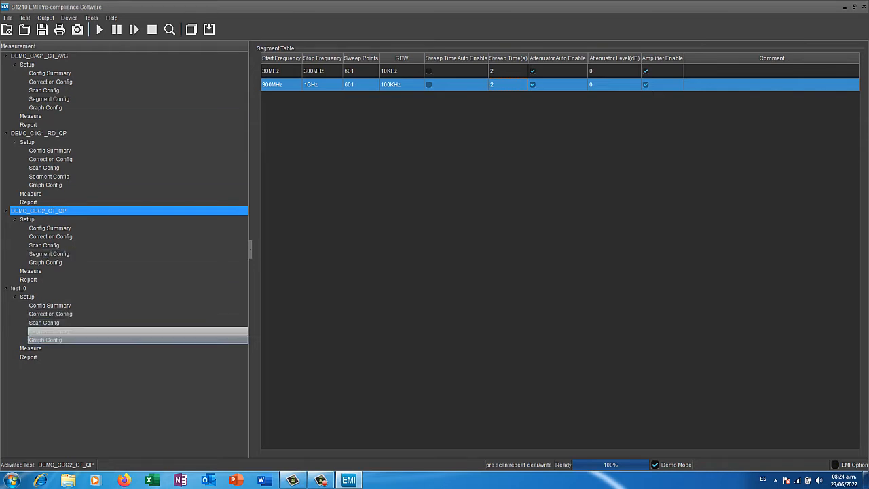
# Set the X axis of test_0's graph to a maximum of 1 GHz and a minimum of 30 MHz.
pyautogui.click(45, 340)
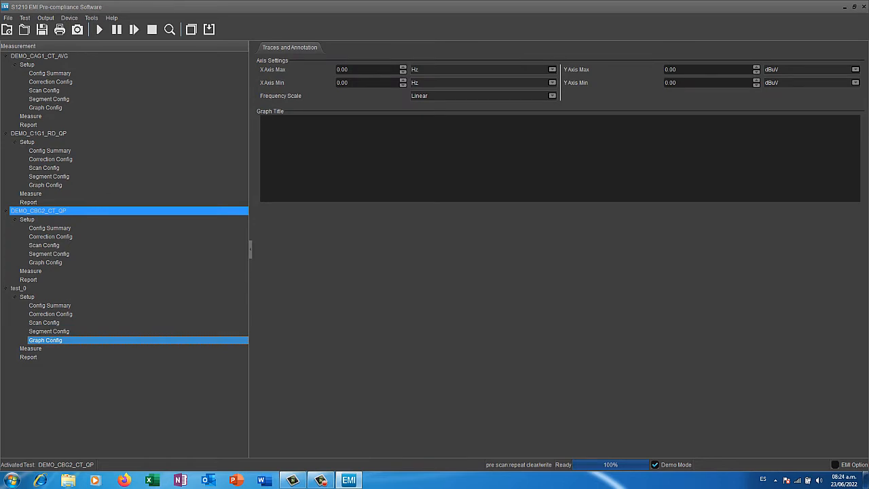
pyautogui.doubleClick(349, 69)
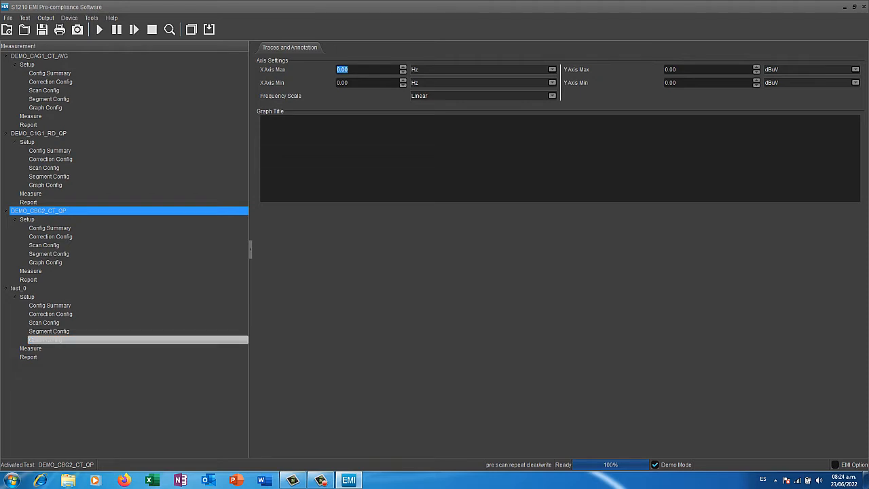
pyautogui.write('1')
pyautogui.click(552, 69)
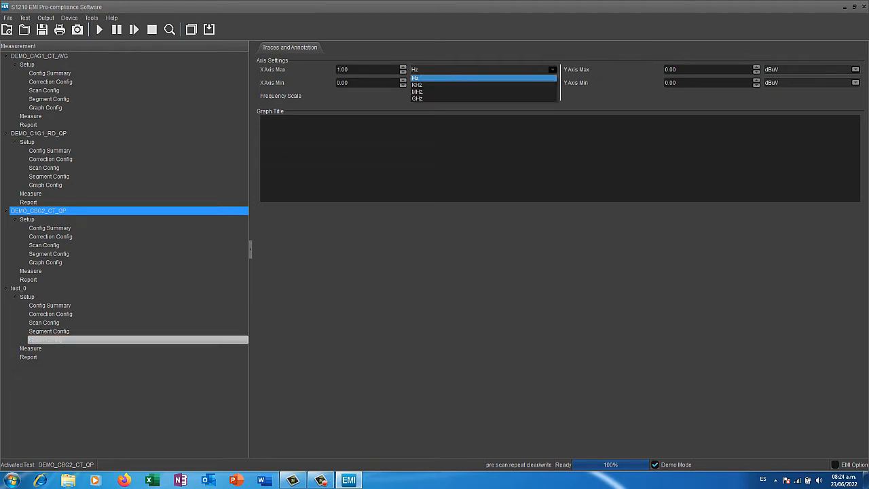
pyautogui.click(543, 100)
pyautogui.moveTo(349, 83); pyautogui.dragTo(337, 83)
pyautogui.write('30')
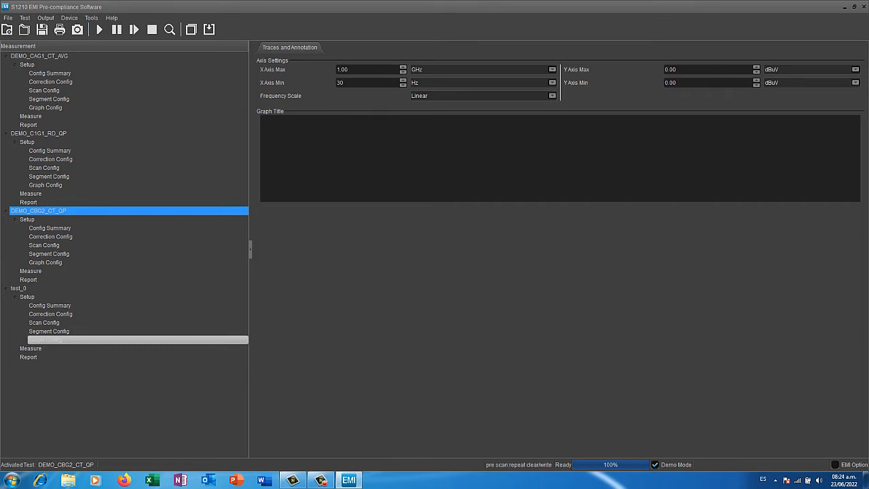
pyautogui.click(552, 83)
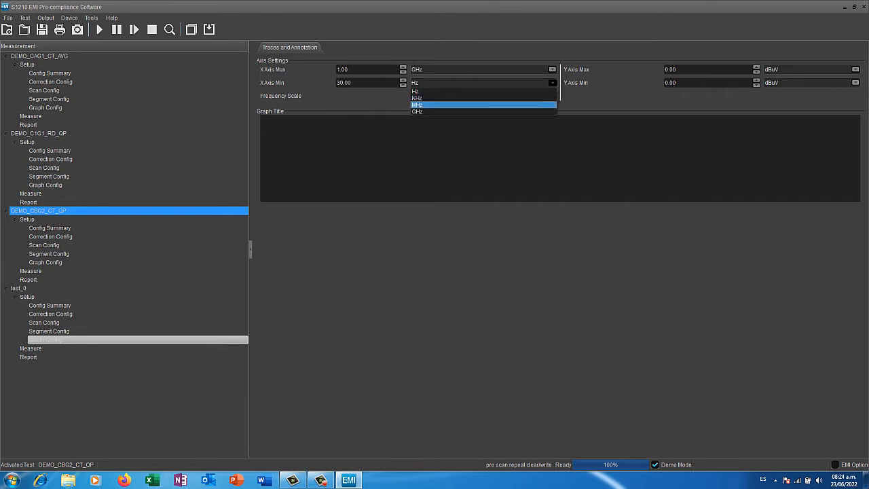
pyautogui.click(502, 103)
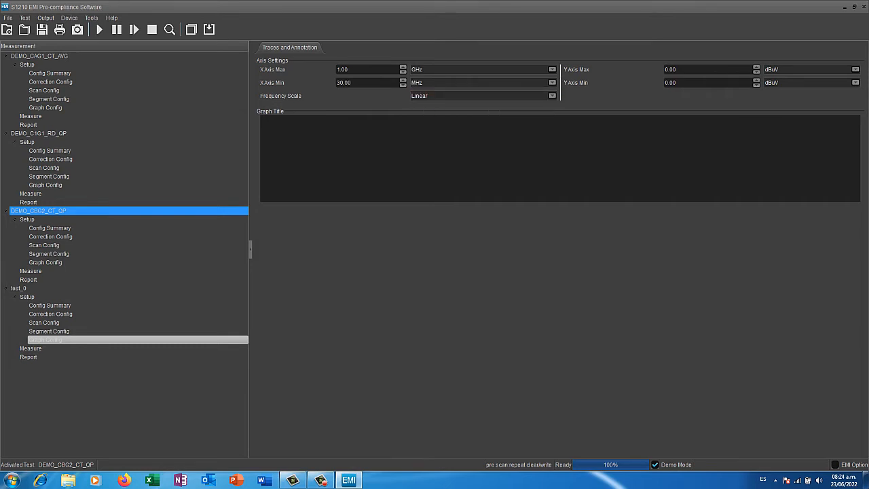
# Set the graph's Y axis maximum to 100 dBuV and its frequency scale to Log.
pyautogui.moveTo(678, 69); pyautogui.dragTo(663, 69)
pyautogui.write('100')
pyautogui.press('Tab')
pyautogui.click(552, 96)
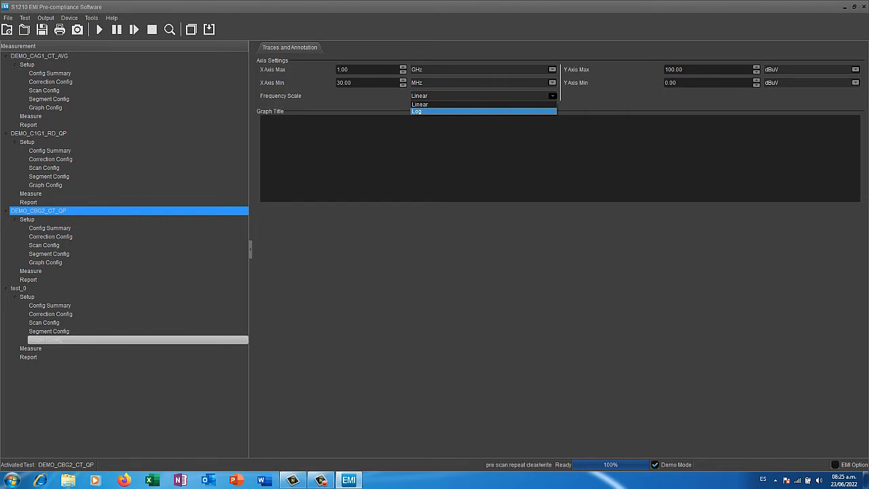
pyautogui.click(484, 111)
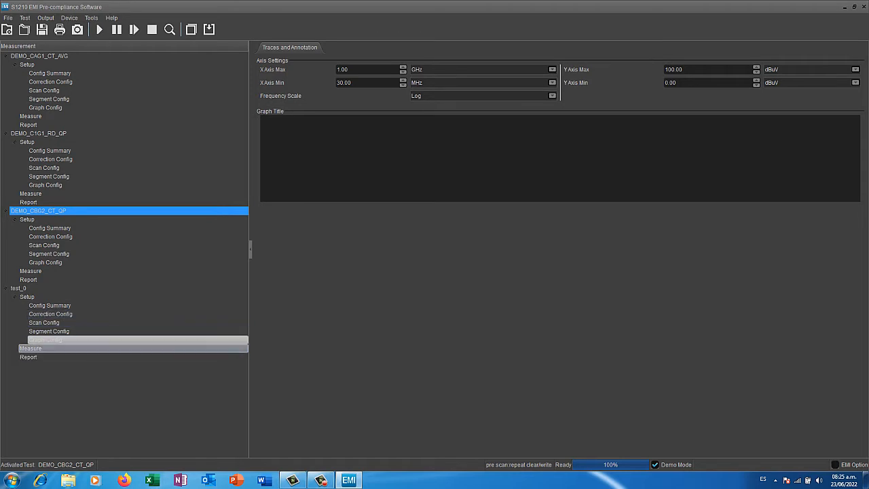
# Check test_0's measurement graph and review its configuration summary.
pyautogui.click(31, 348)
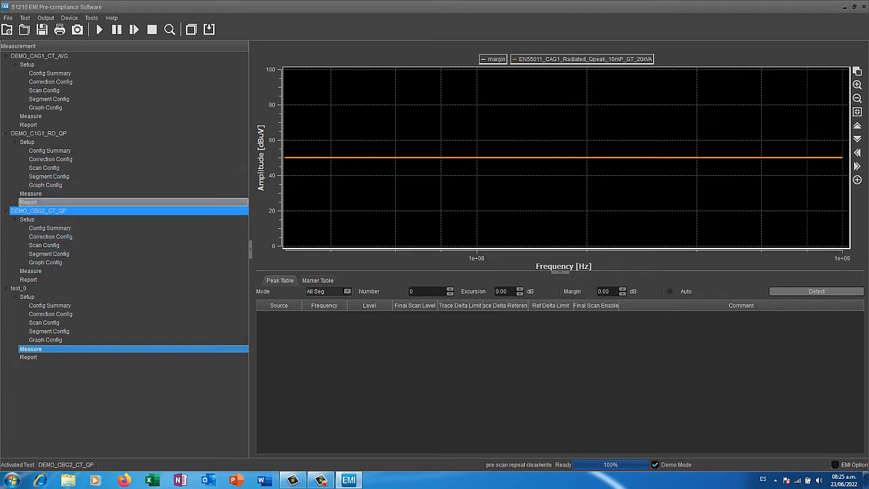
pyautogui.click(19, 289)
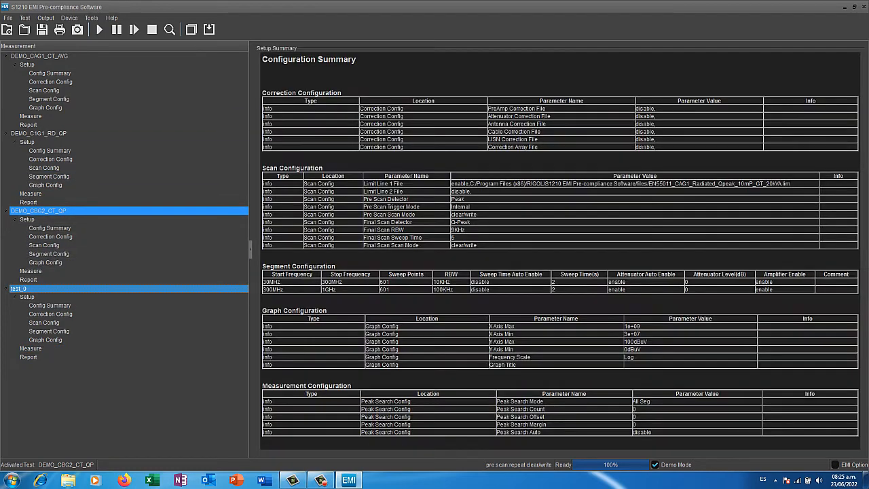
# Make test_0 the active test instead of DEMO_CBG2_CT_QP.
pyautogui.rightClick(44, 288)
pyautogui.click(68, 297)
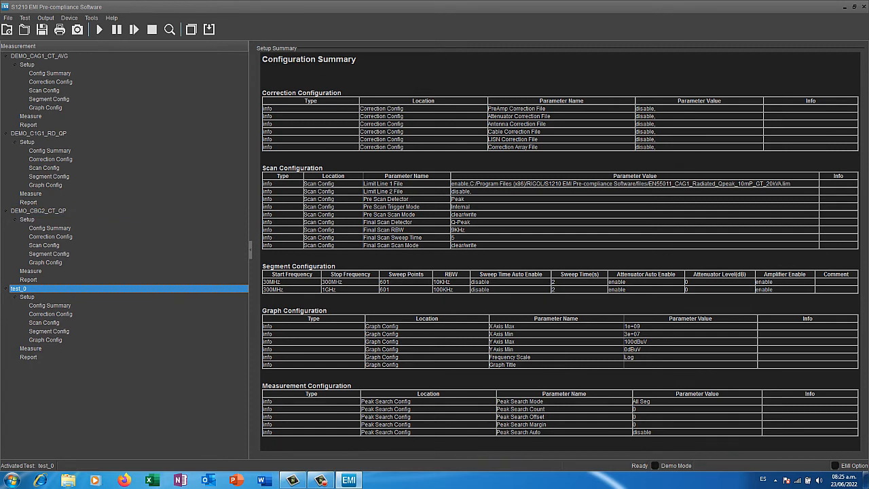
pyautogui.rightClick(65, 289)
pyautogui.click(86, 296)
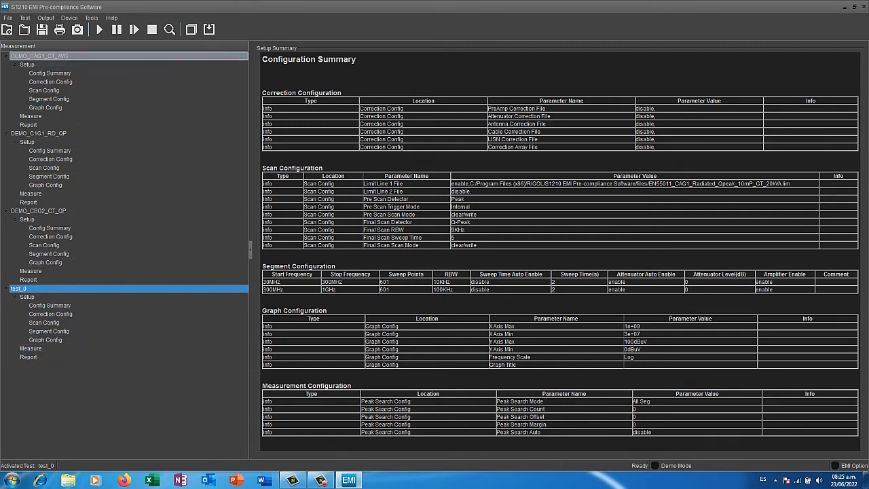
# Try to start the pre-scan from test_0's measurement view.
pyautogui.click(31, 348)
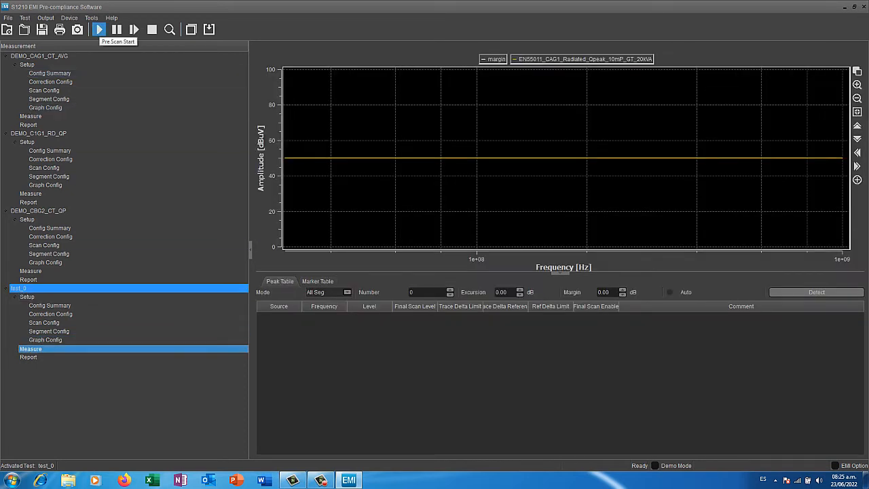
pyautogui.click(99, 30)
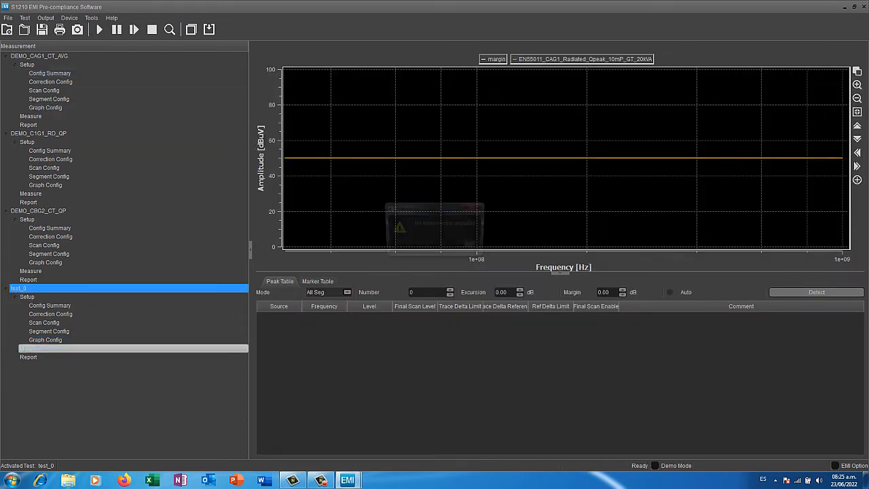
pyautogui.click(472, 246)
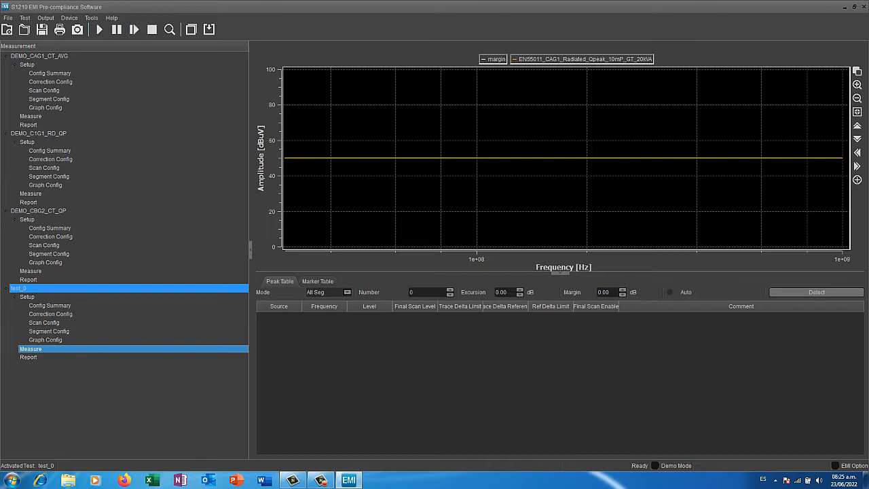
# Connect the software to the detected USB instrument.
pyautogui.click(70, 18)
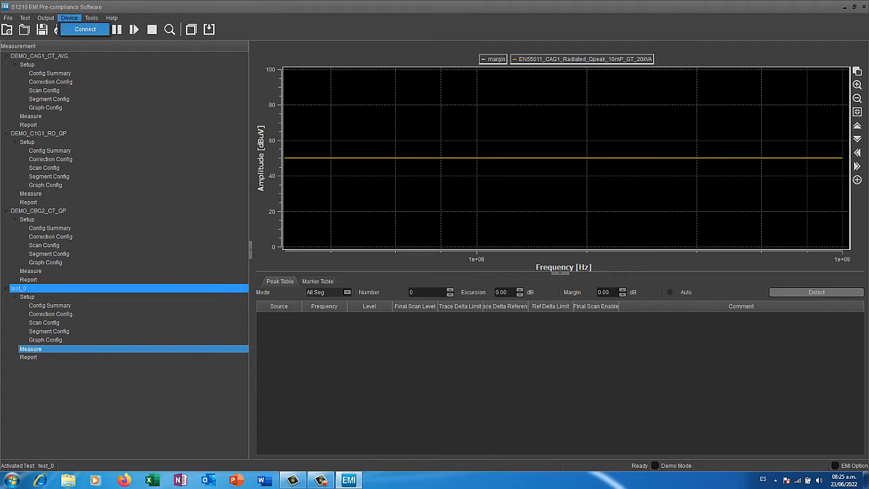
pyautogui.click(84, 30)
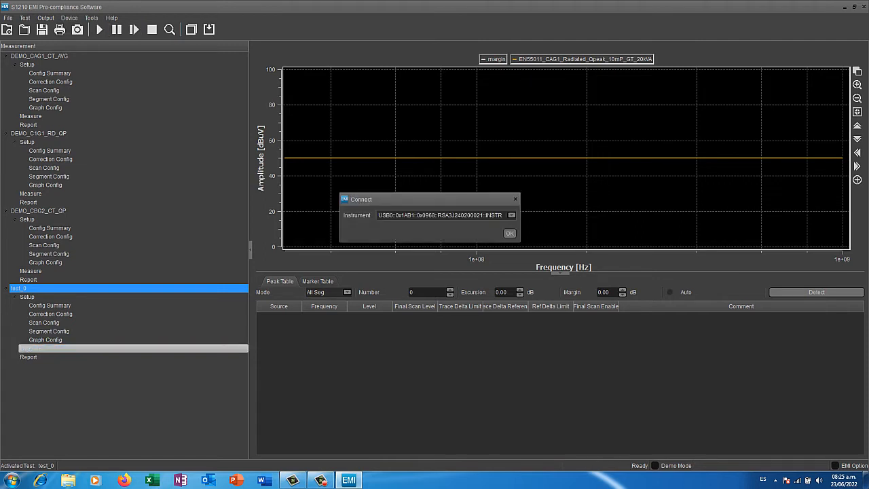
pyautogui.click(509, 233)
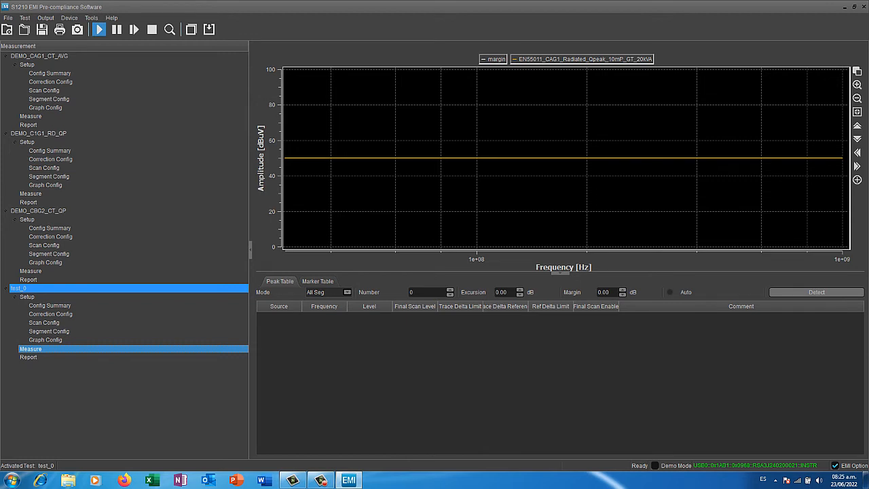
# Run test_0's pre-scan twice on the connected instrument, accepting the adjusted configuration each time.
pyautogui.click(99, 29)
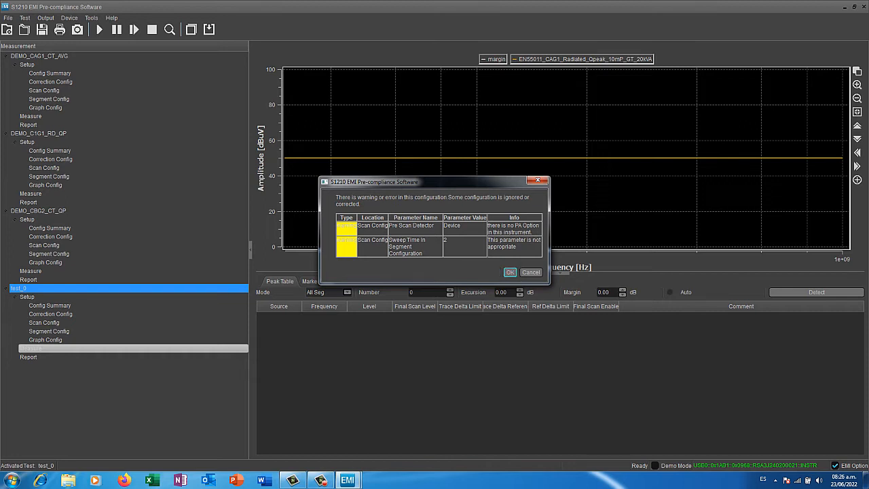
pyautogui.click(510, 273)
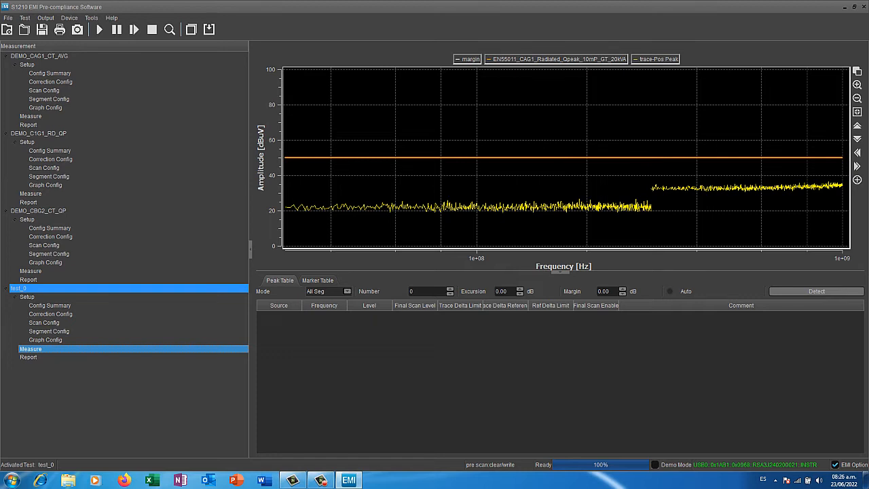
pyautogui.click(99, 29)
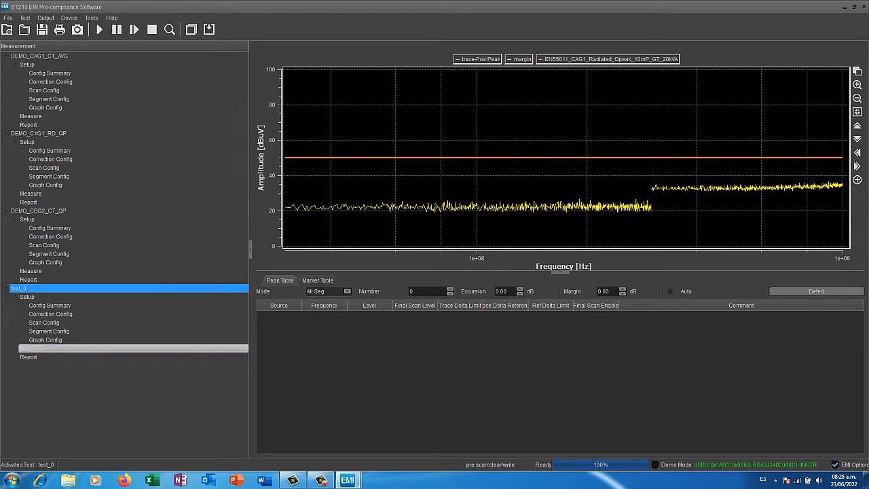
pyautogui.click(510, 271)
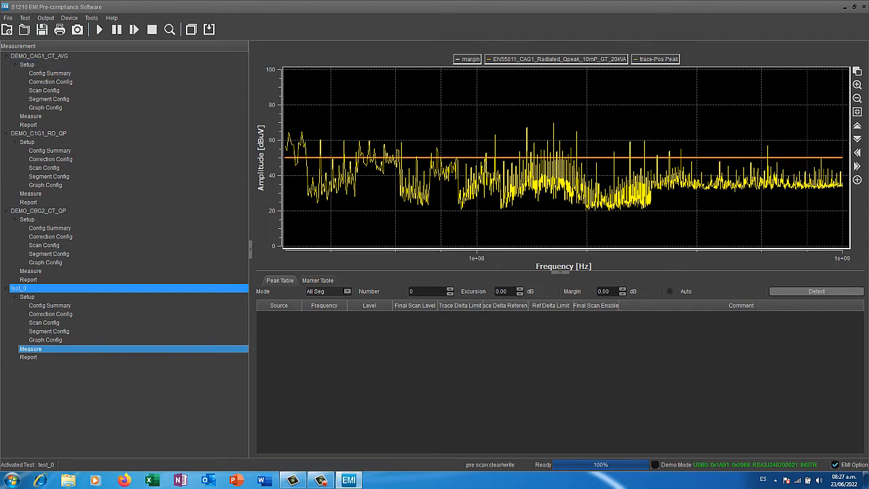
# Try to start the final scan before any peaks have been detected.
pyautogui.click(25, 18)
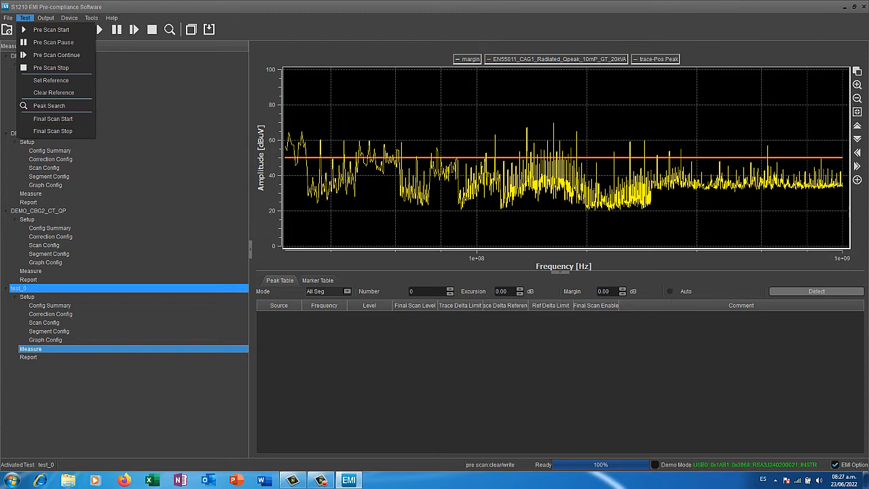
pyautogui.click(53, 119)
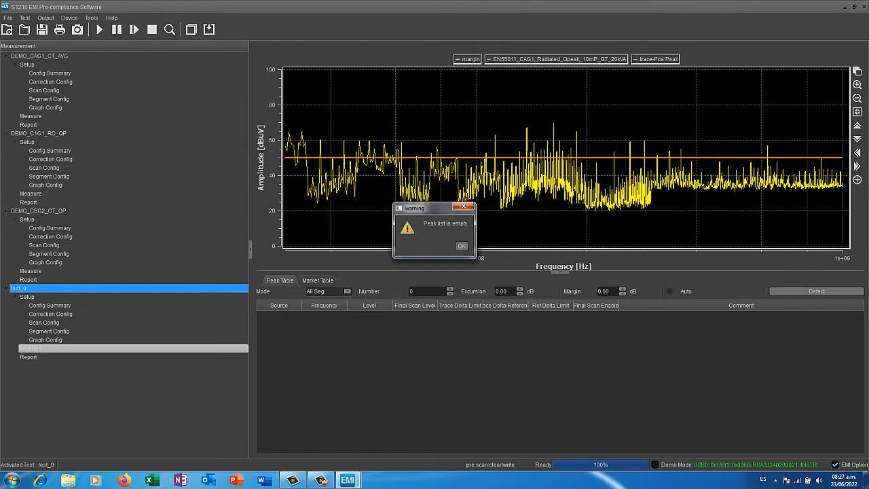
pyautogui.click(461, 246)
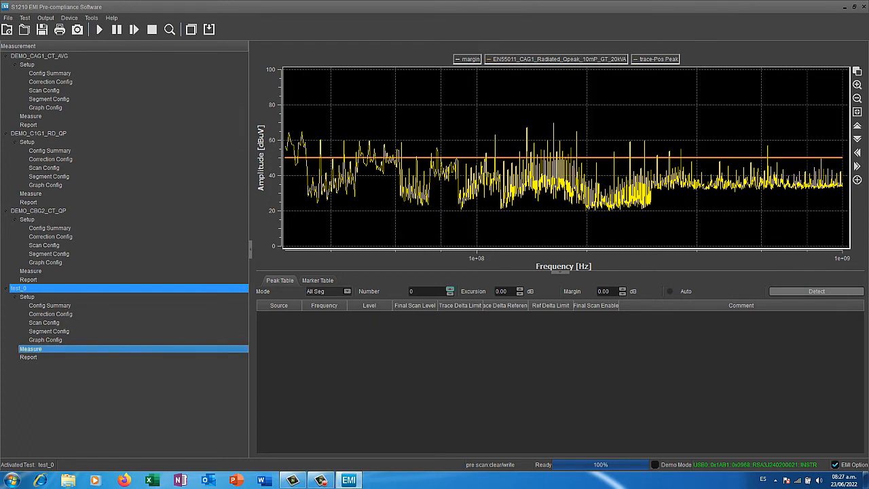
# Compare the marker and peak tables, set the peak search number to 5 and detect the peaks.
pyautogui.click(317, 281)
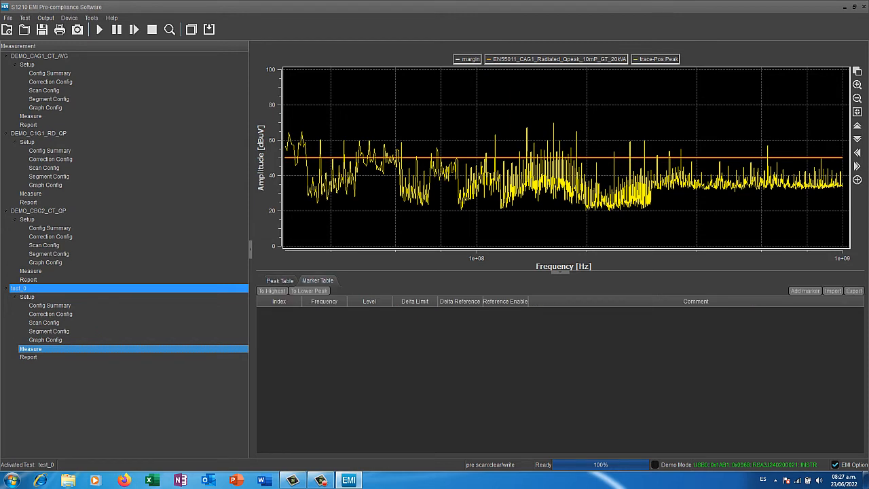
pyautogui.click(280, 280)
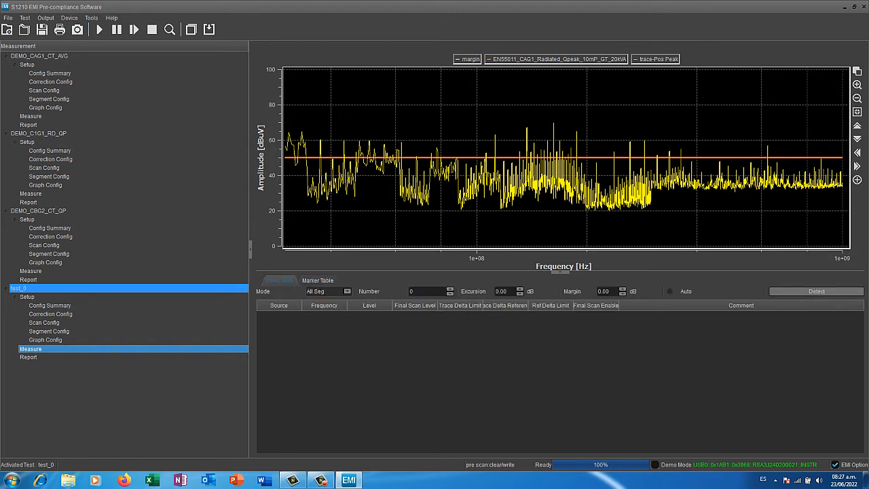
pyautogui.click(317, 281)
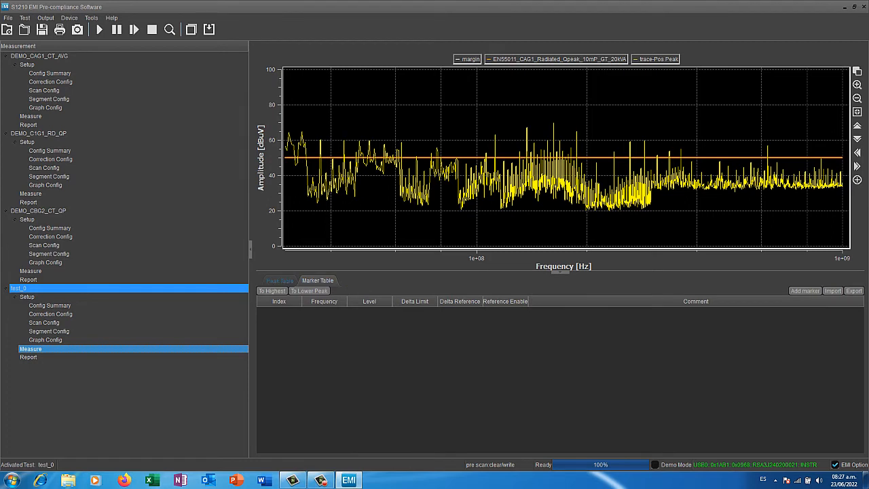
pyautogui.click(279, 280)
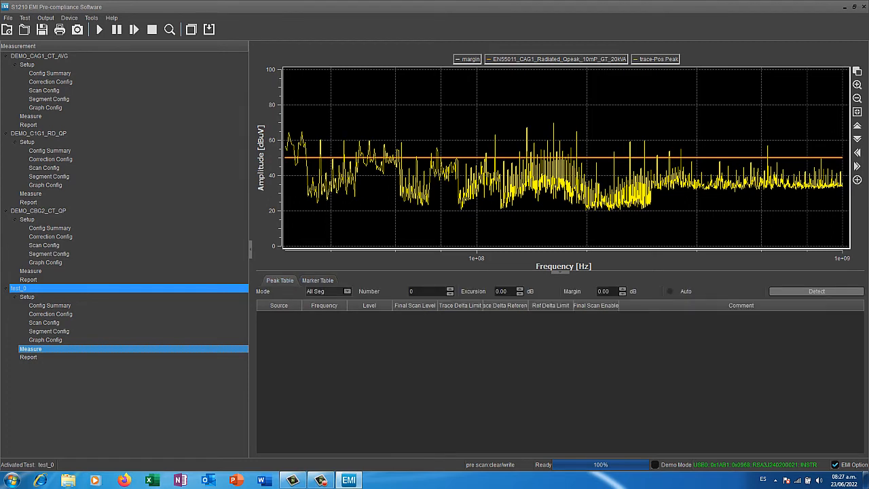
pyautogui.click(450, 289)
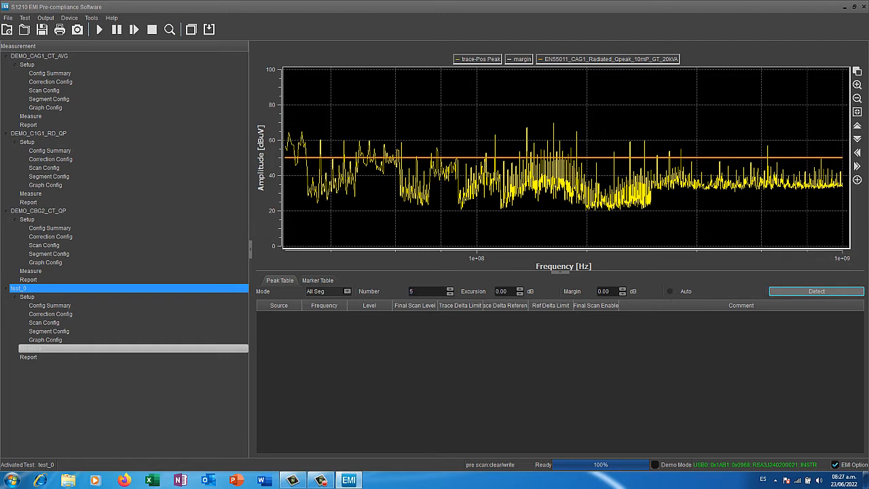
pyautogui.click(817, 291)
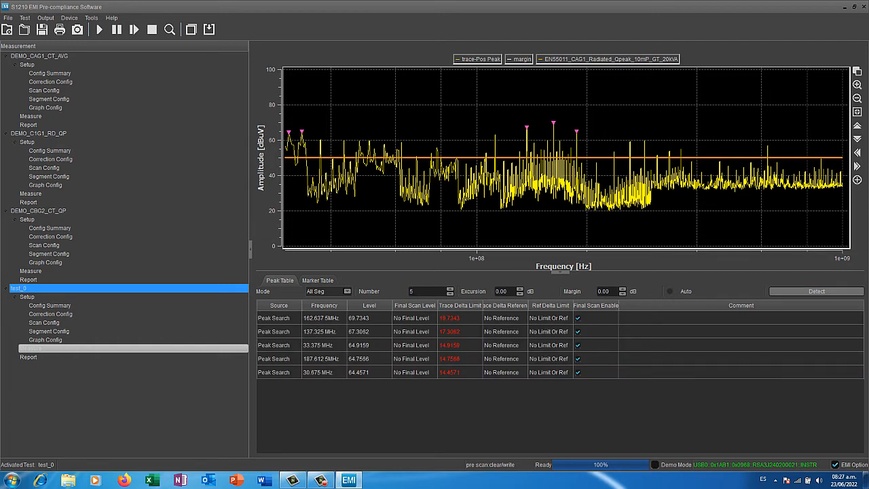
# Set the peak excursion to 12.00 dB and detect the peaks again.
pyautogui.click(520, 289)
pyautogui.click(520, 289)
pyautogui.click(520, 289)
pyautogui.click(520, 289)
pyautogui.click(520, 289)
pyautogui.click(520, 289)
pyautogui.click(520, 289)
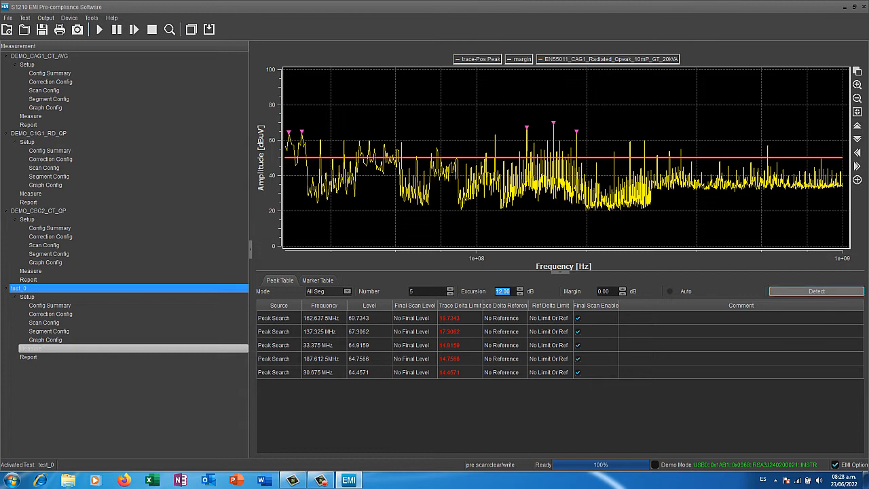
pyautogui.click(817, 290)
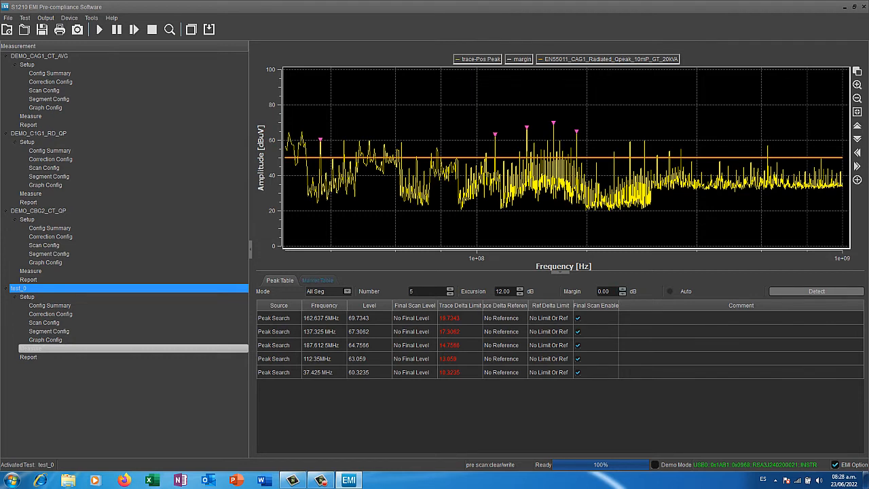
# Raise the peak search number to 9 and repeat the peak detection.
pyautogui.click(317, 280)
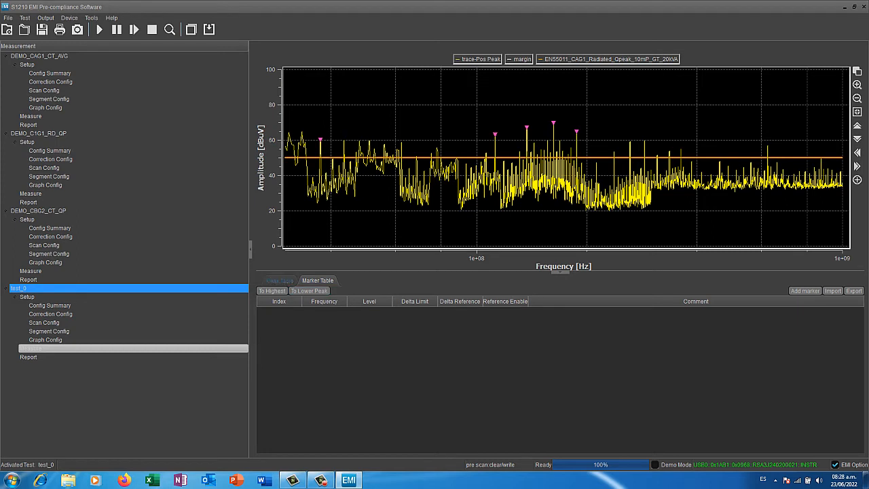
pyautogui.click(280, 279)
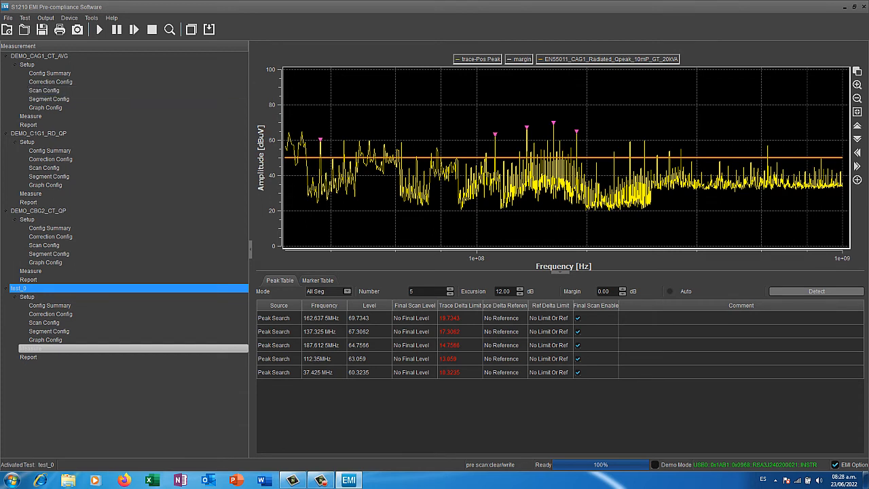
pyautogui.click(450, 289)
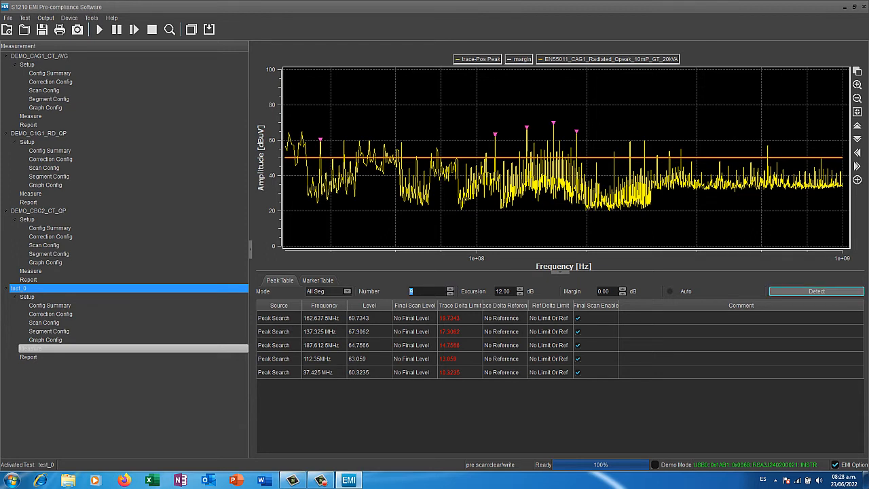
pyautogui.click(816, 290)
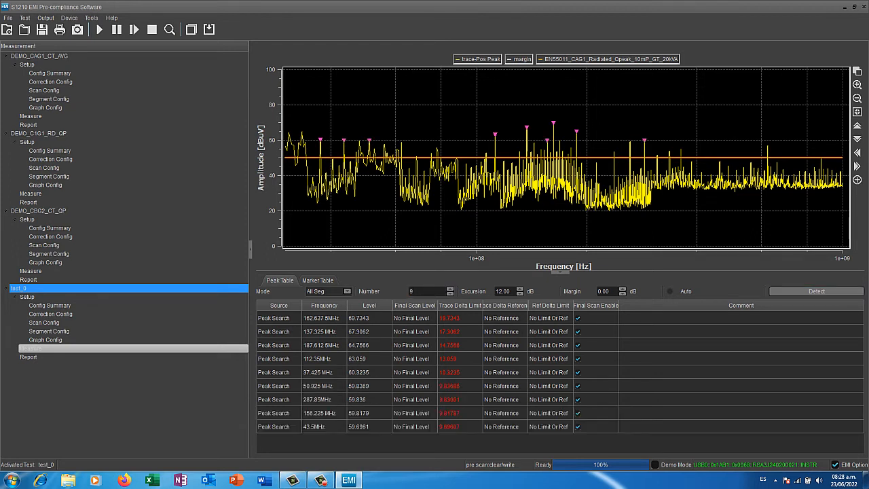
# Keep the peak search mode at All Seg and start the final scan on the detected peaks.
pyautogui.click(347, 291)
pyautogui.click(342, 299)
pyautogui.click(8, 18)
pyautogui.moveTo(25, 18)
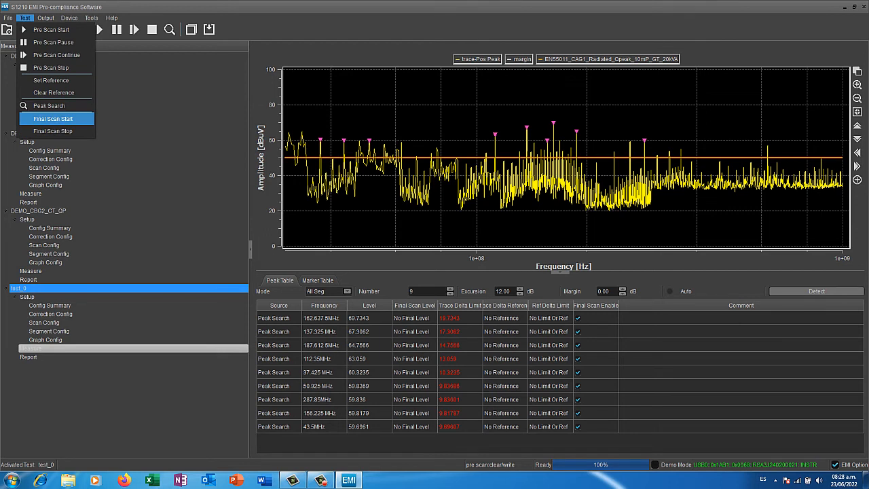
pyautogui.click(53, 119)
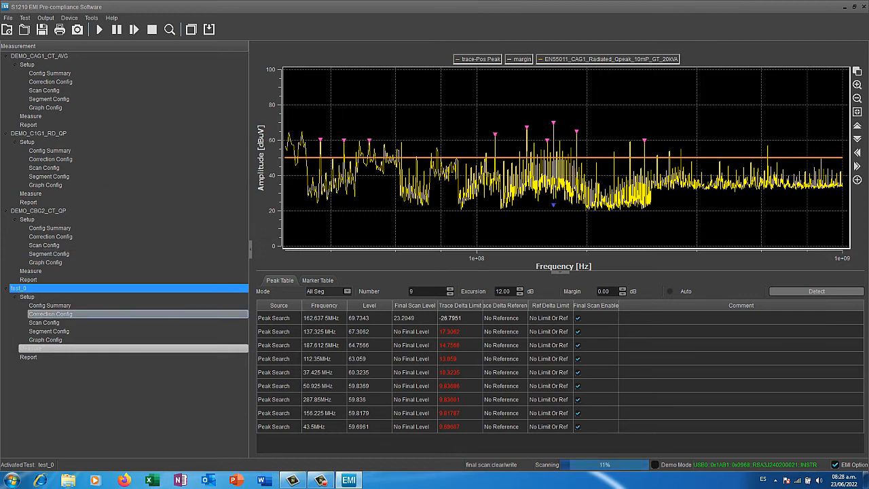
# Check test_0's scan configuration and examine the final scan results of the first two peaks in the peak table.
pyautogui.click(44, 322)
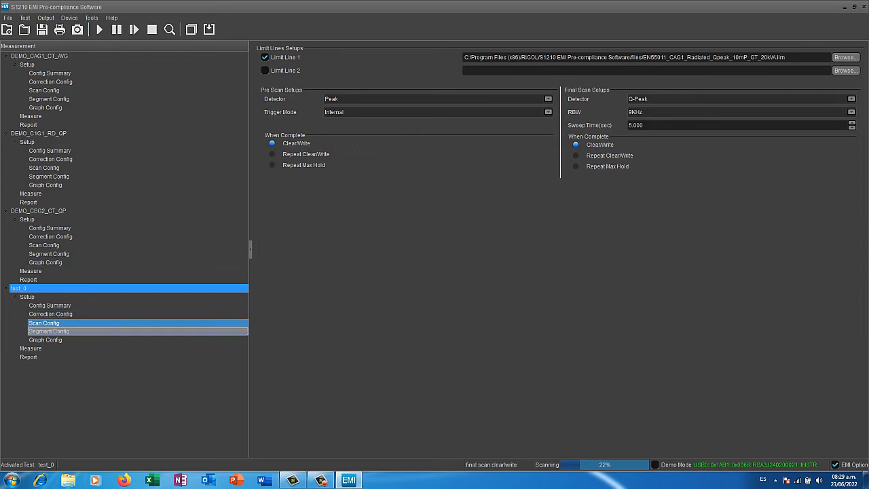
pyautogui.click(32, 349)
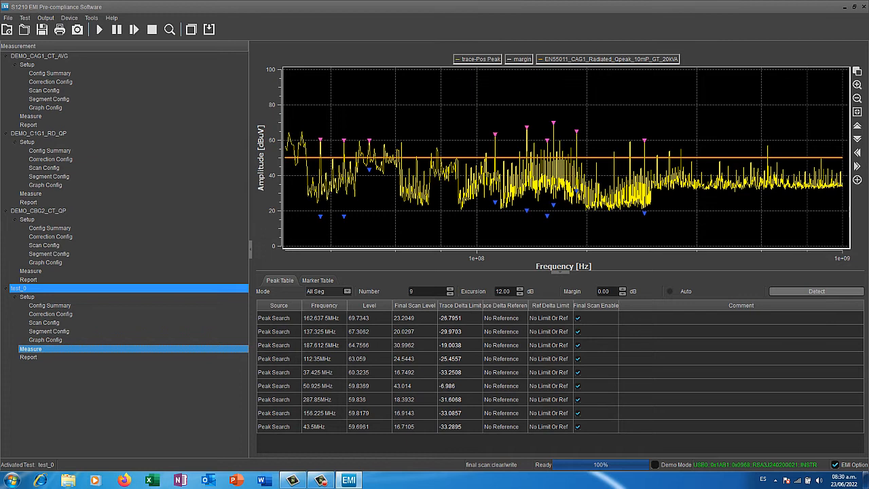
pyautogui.click(325, 318)
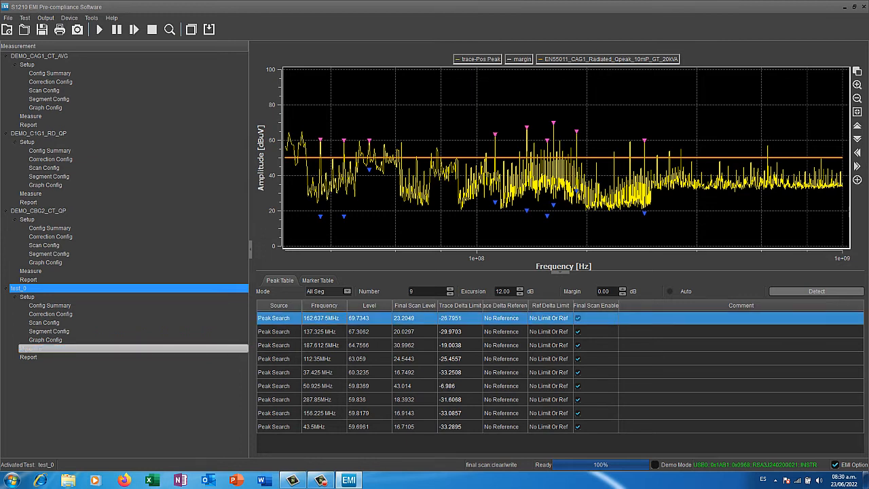
pyautogui.click(325, 331)
pyautogui.click(325, 318)
# Place a marker on the trace peak at 62.4 MHz and reset the graph zoom.
pyautogui.click(318, 279)
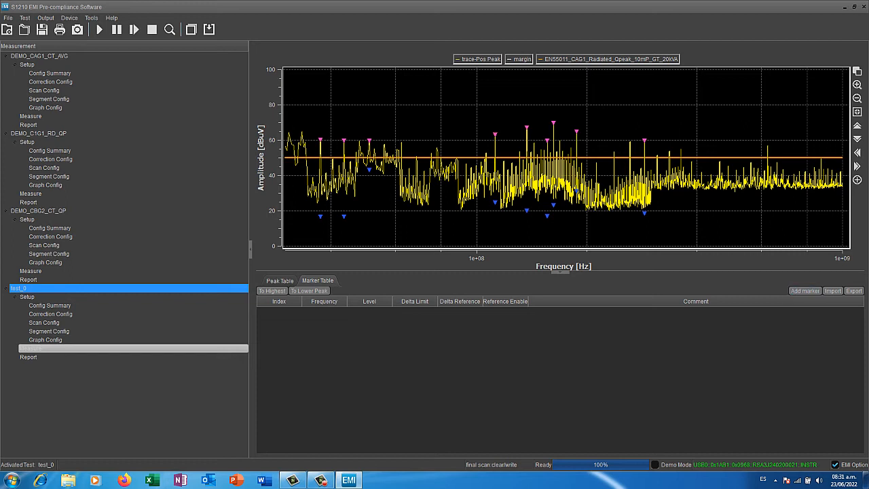
pyautogui.click(401, 142)
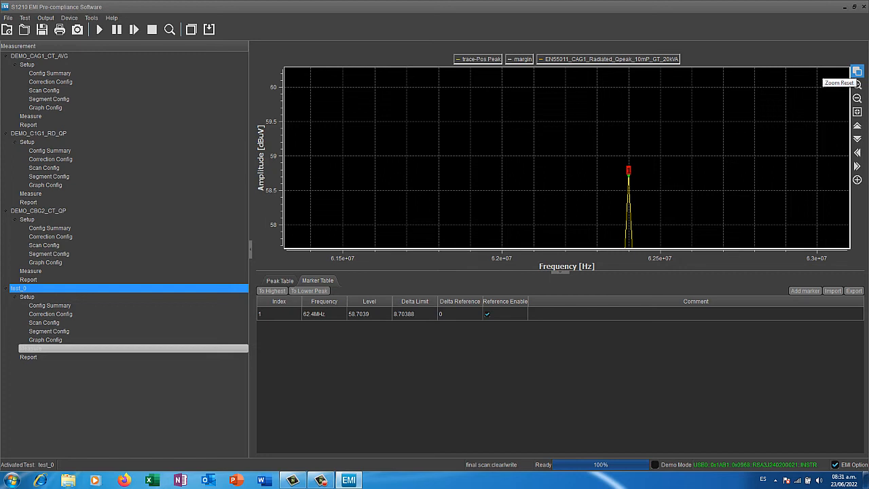
pyautogui.click(857, 72)
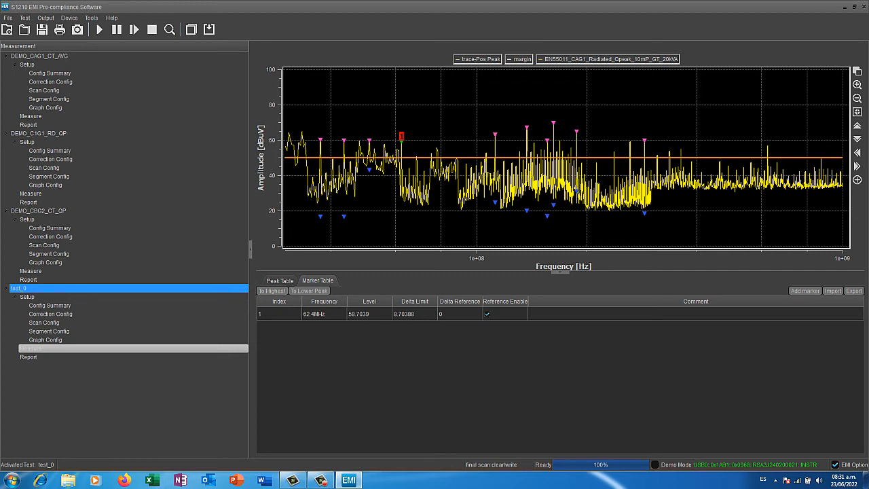
# Place markers on the trace peaks at 262.5375 MHz, 237.5625 MHz and 362.125 MHz.
pyautogui.doubleClick(630, 143)
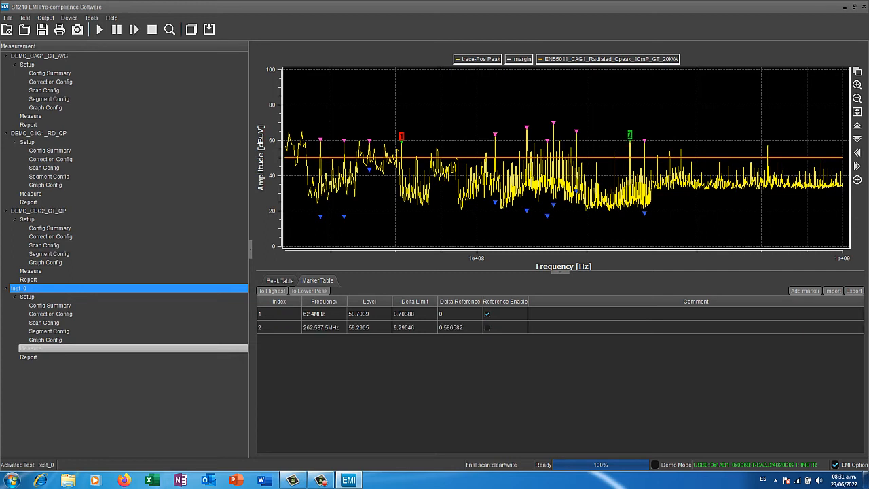
pyautogui.doubleClick(614, 144)
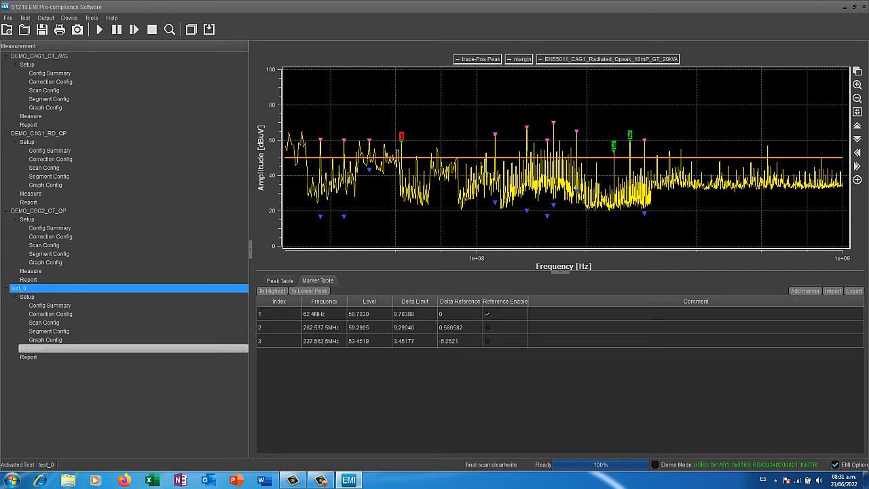
pyautogui.doubleClick(681, 144)
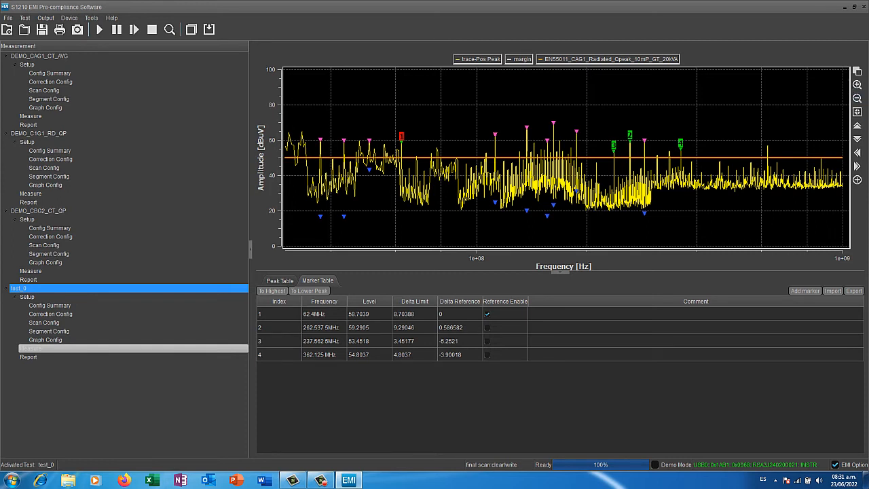
pyautogui.moveTo(508, 110); pyautogui.dragTo(595, 170)
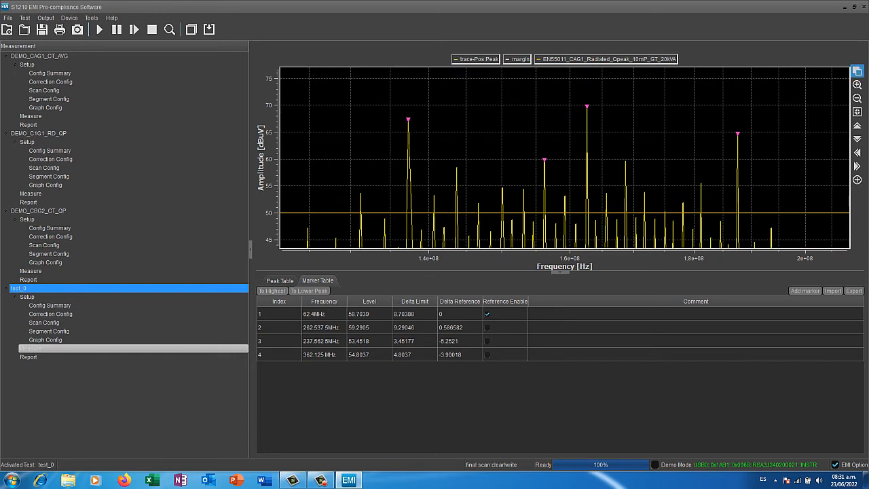
pyautogui.click(857, 70)
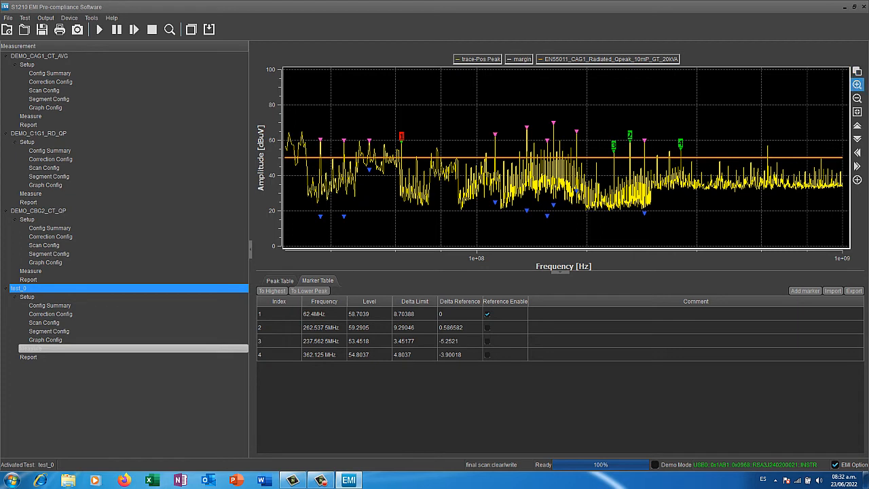
# Move marker 1 to the highest peak, and step it down through the lower peaks to 33.375 MHz.
pyautogui.click(325, 314)
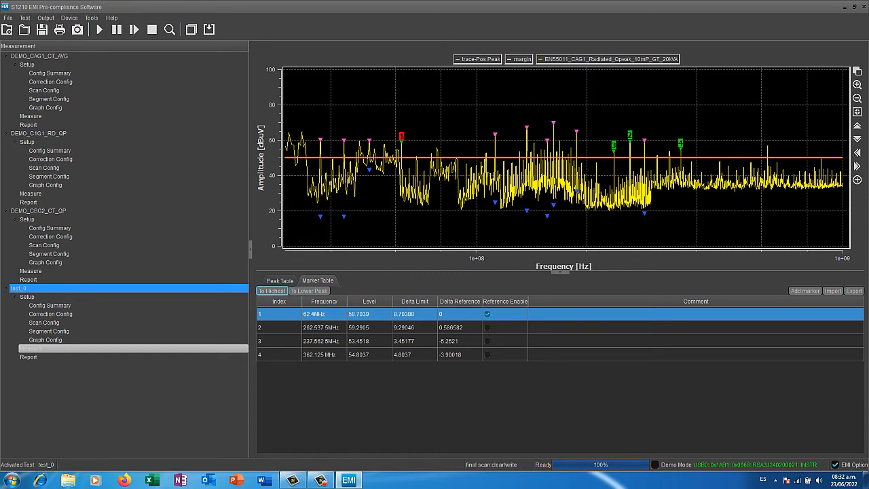
pyautogui.click(271, 291)
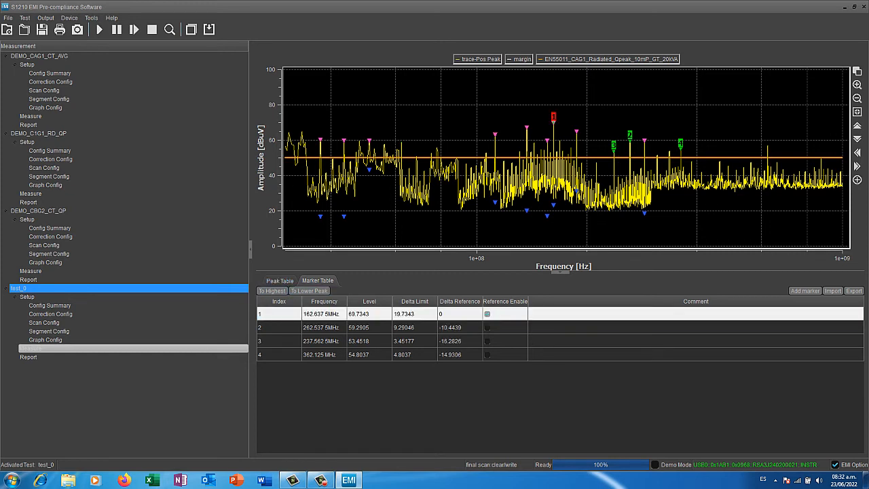
pyautogui.click(309, 291)
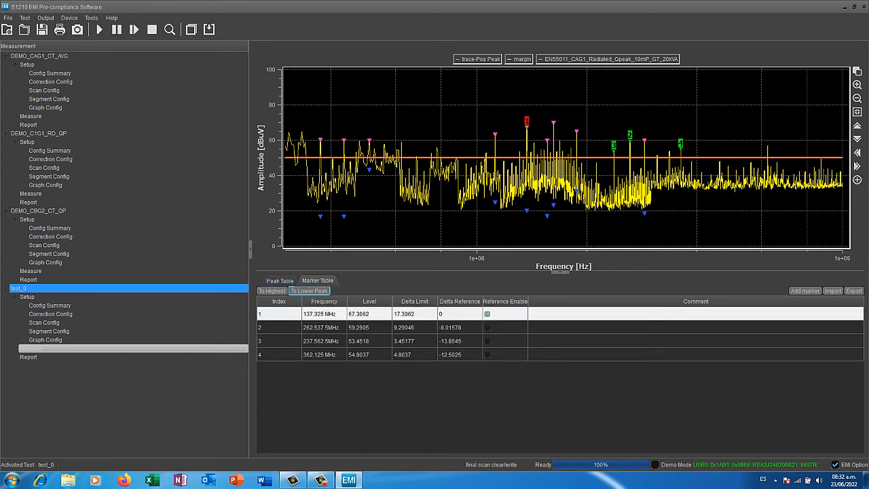
pyautogui.click(309, 291)
pyautogui.click(309, 291)
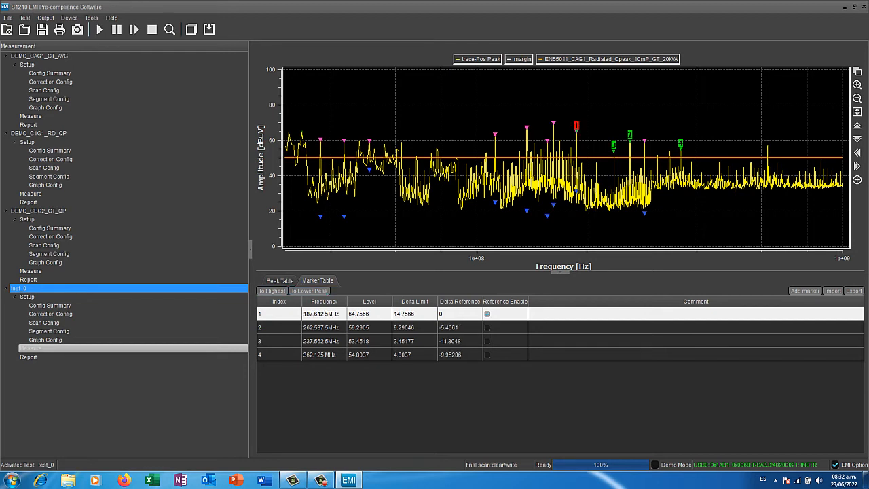
pyautogui.click(309, 291)
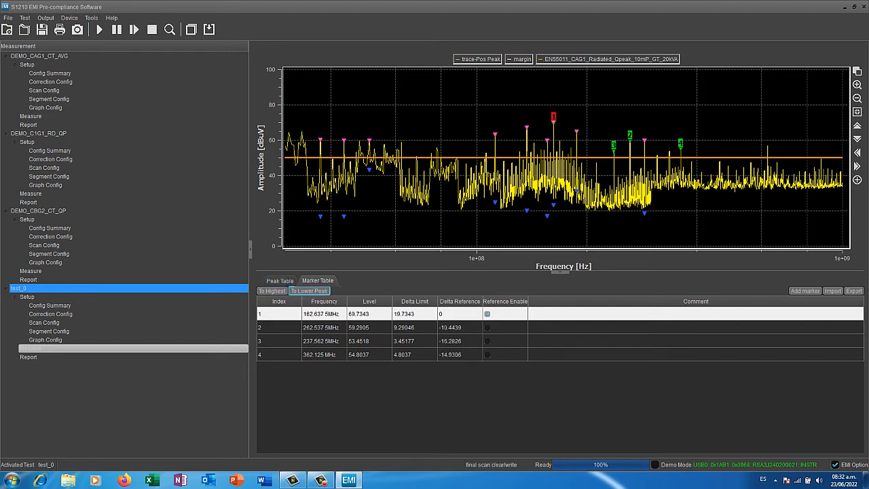
pyautogui.click(309, 290)
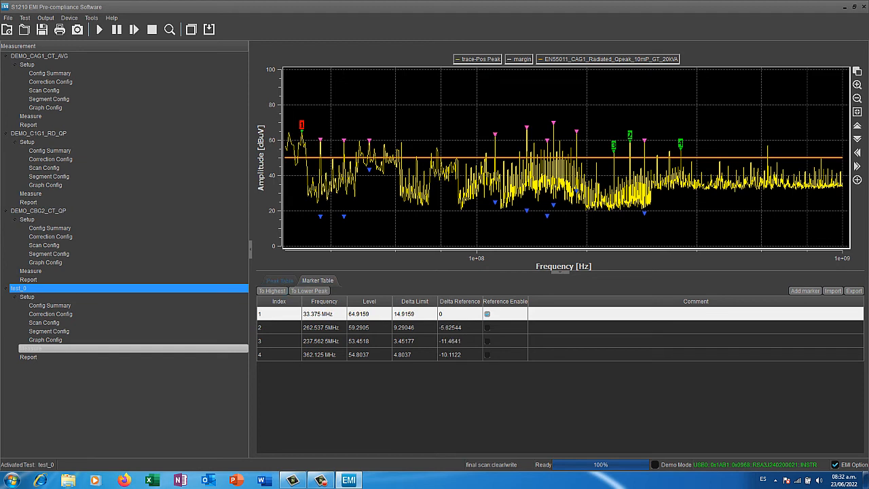
# Compare the marker table with the peak table, ending on the peak table.
pyautogui.click(279, 280)
pyautogui.click(318, 280)
pyautogui.click(279, 281)
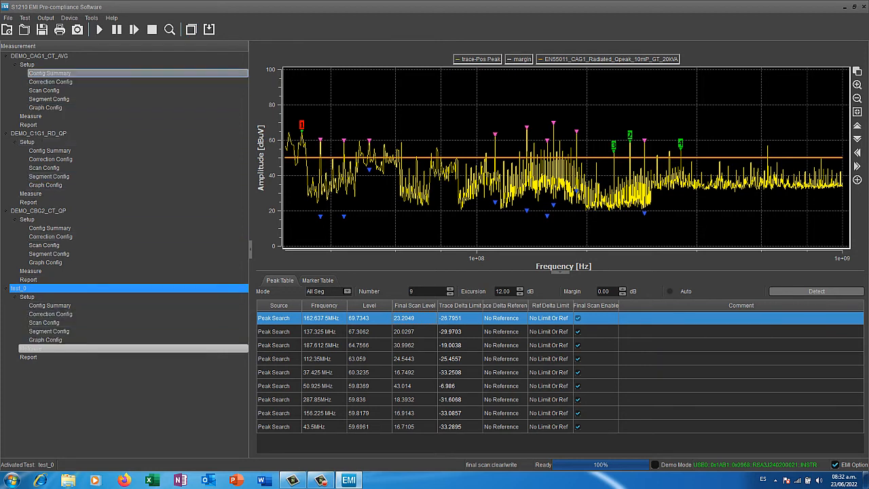
# Review the correction, scan and segment configurations of DEMO_CAG1_CT_AVG and test_0, and return to test_0's measurement.
pyautogui.click(51, 82)
pyautogui.click(45, 91)
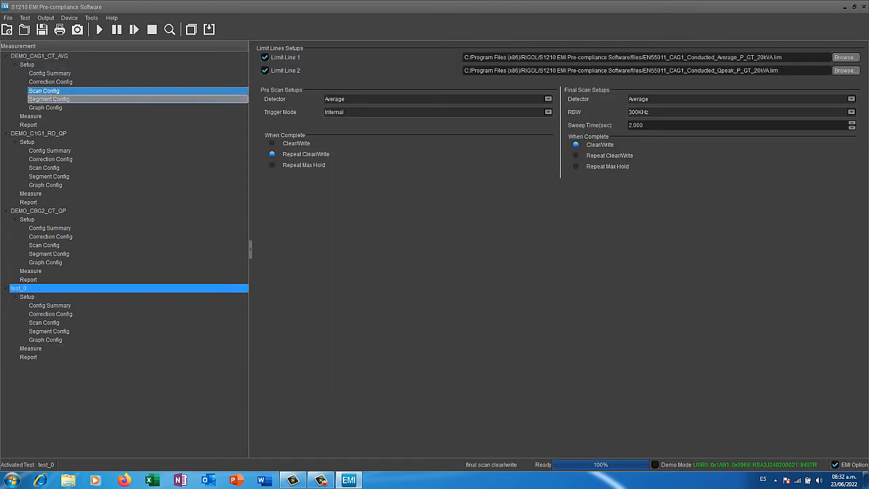
pyautogui.click(49, 99)
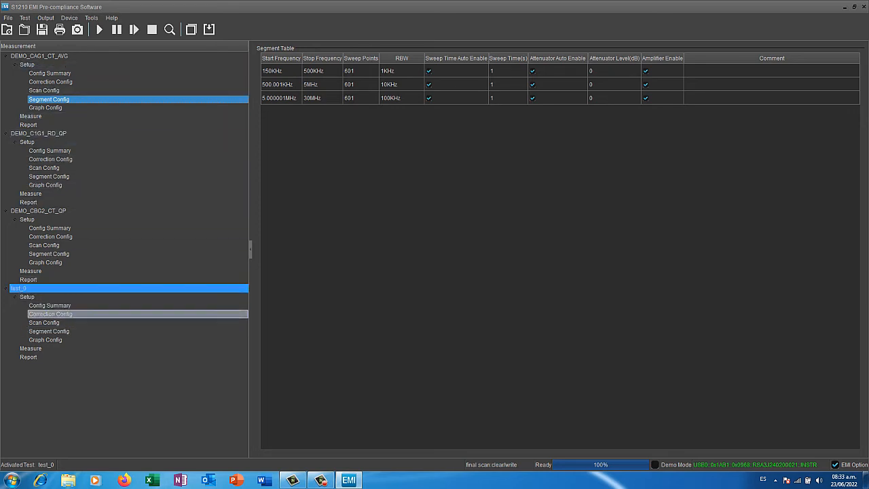
pyautogui.click(45, 323)
pyautogui.click(51, 314)
pyautogui.click(49, 331)
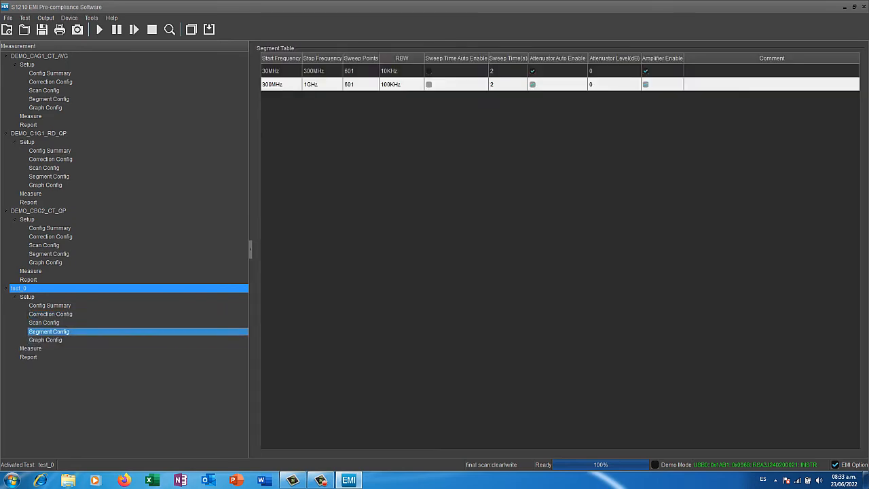
pyautogui.click(31, 349)
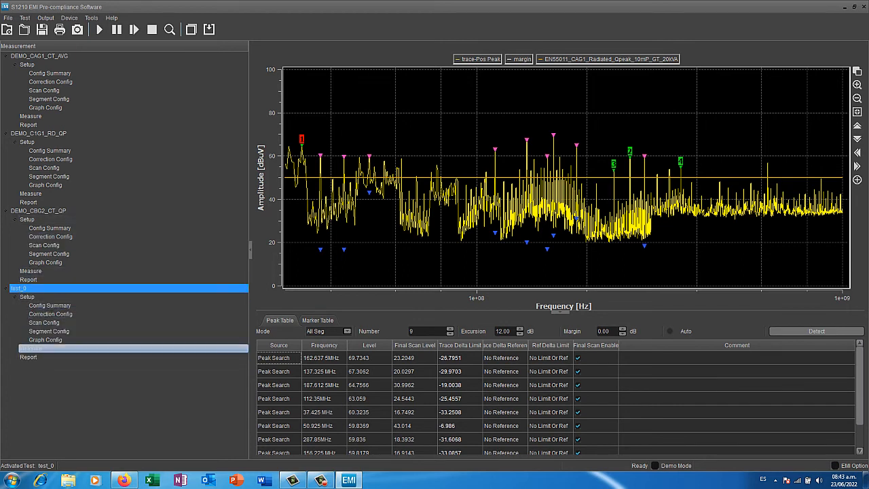
# Open test_0's report information and go through the measurement environment and other explanation fields.
pyautogui.click(28, 357)
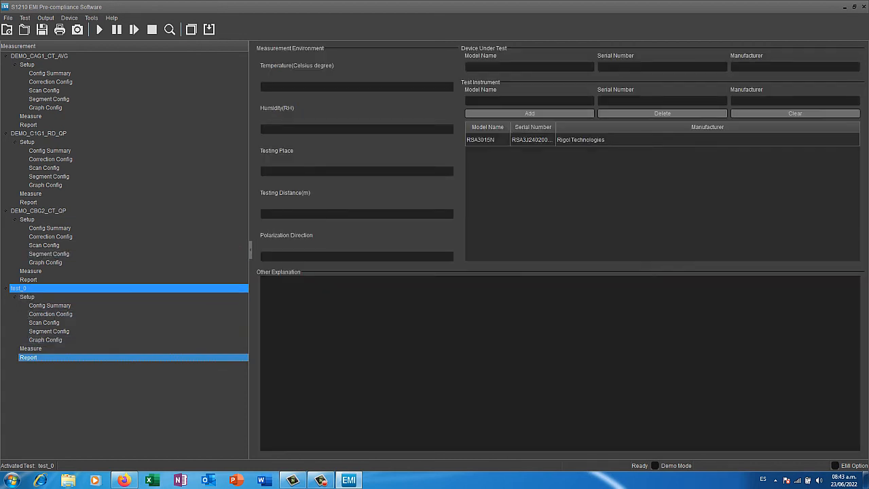
pyautogui.click(357, 87)
pyautogui.click(358, 129)
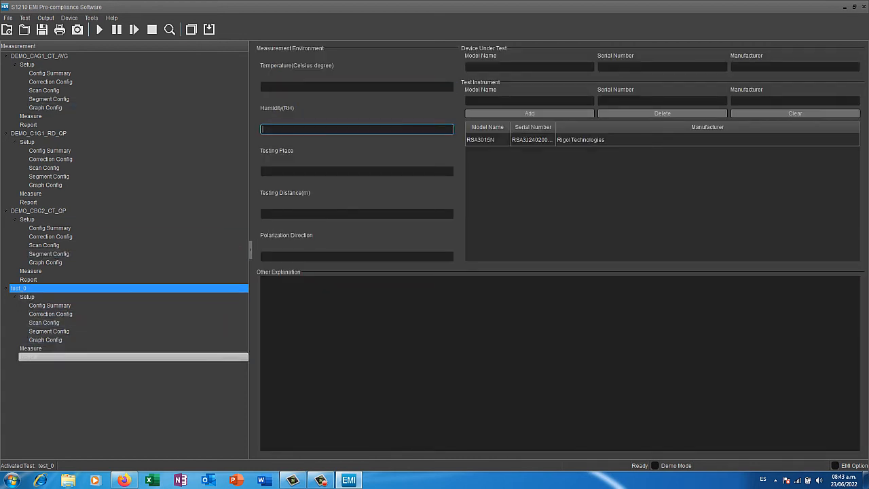
pyautogui.click(357, 171)
pyautogui.click(357, 214)
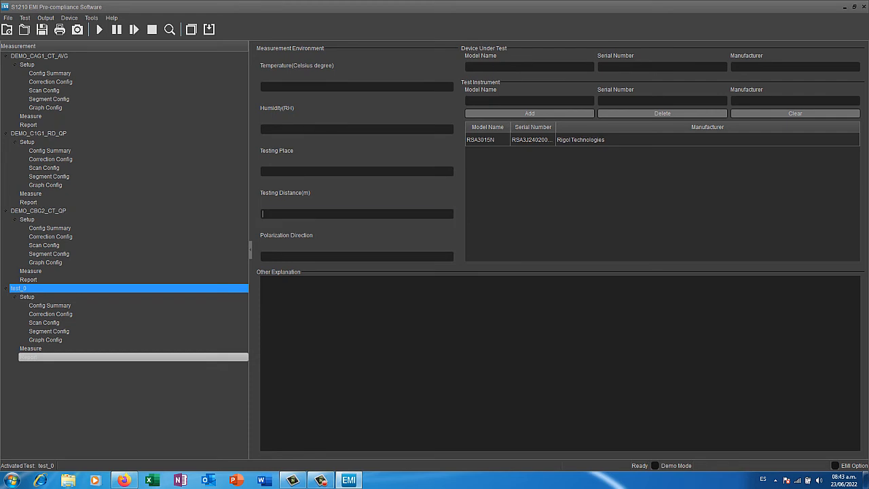
pyautogui.click(357, 257)
pyautogui.click(380, 312)
# Print test_0's measurement report with Nitro PDF Creator, overwriting the existing document1 PDF in the Documents folder.
pyautogui.click(46, 340)
pyautogui.click(32, 348)
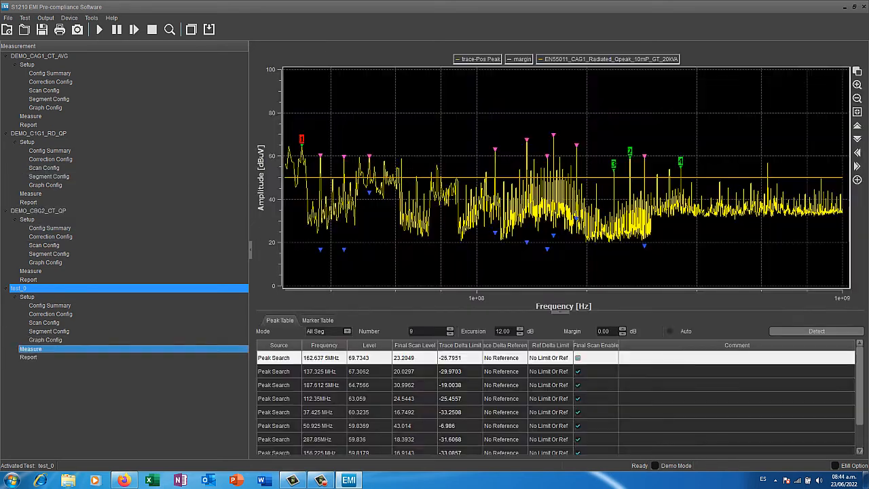
pyautogui.click(8, 18)
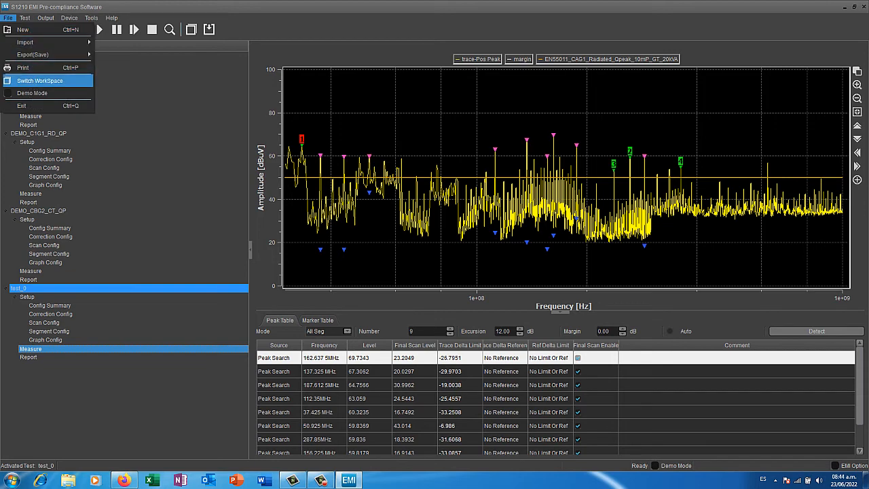
pyautogui.click(24, 68)
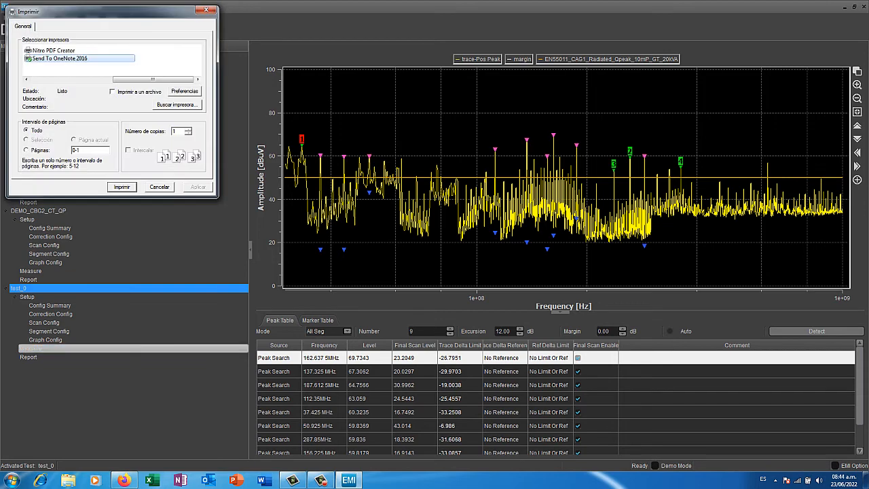
pyautogui.click(55, 51)
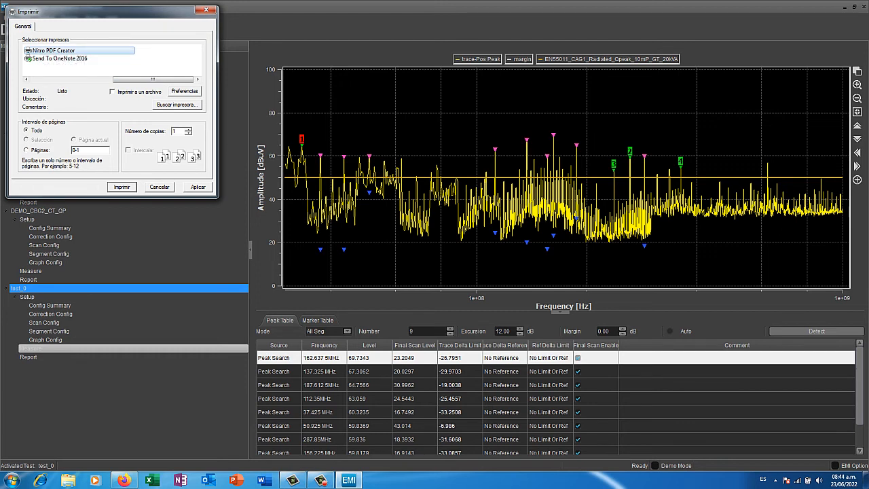
pyautogui.click(121, 187)
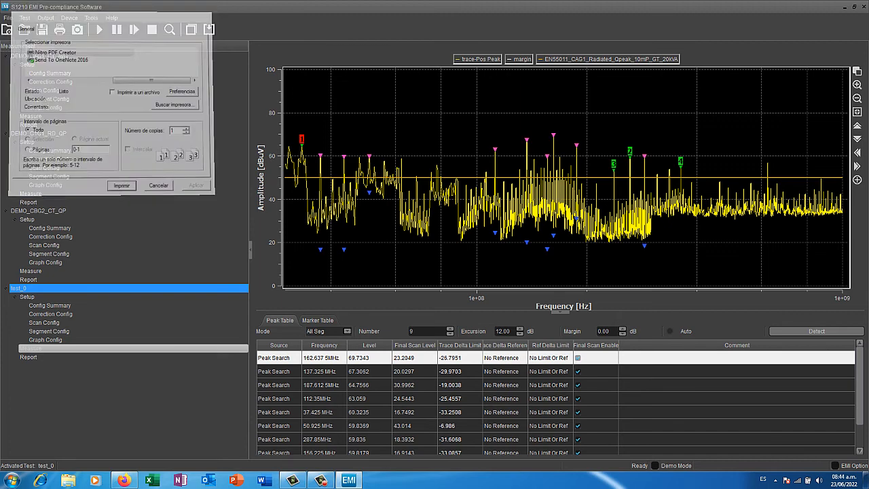
pyautogui.doubleClick(115, 125)
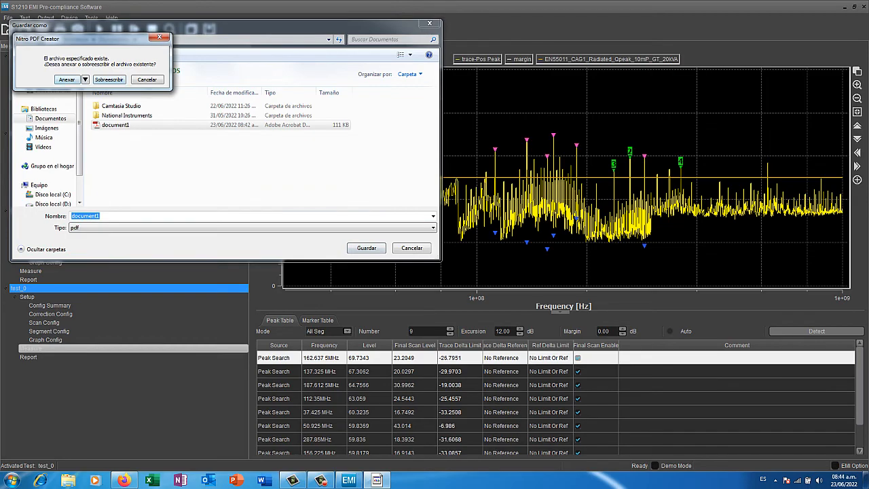
pyautogui.click(109, 80)
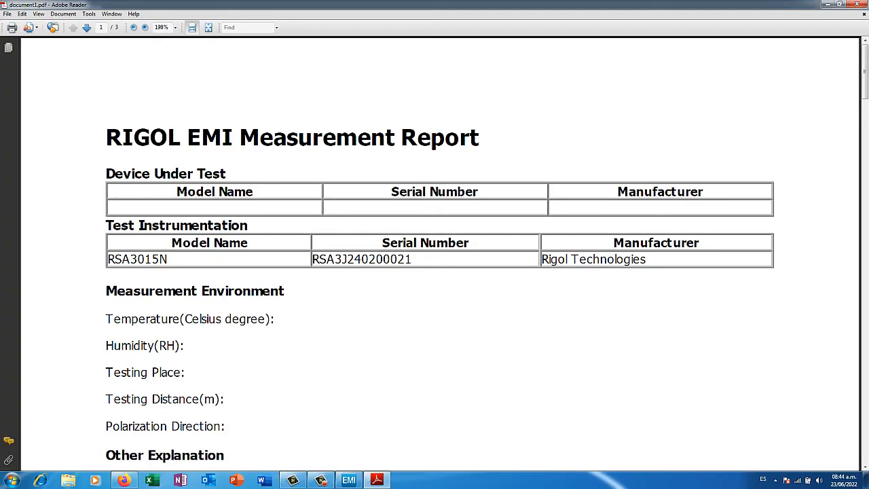
# Examine the PDF report's instrument data, measurement environment, correction, scan and measurement configurations, and graph.
pyautogui.scroll(-5, 440, 252)
pyautogui.scroll(5, 440, 252)
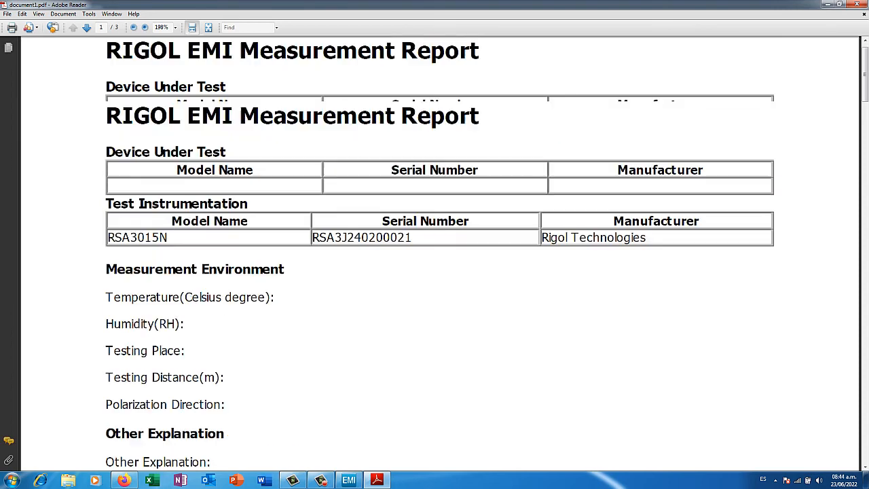
pyautogui.scroll(-4, 440, 252)
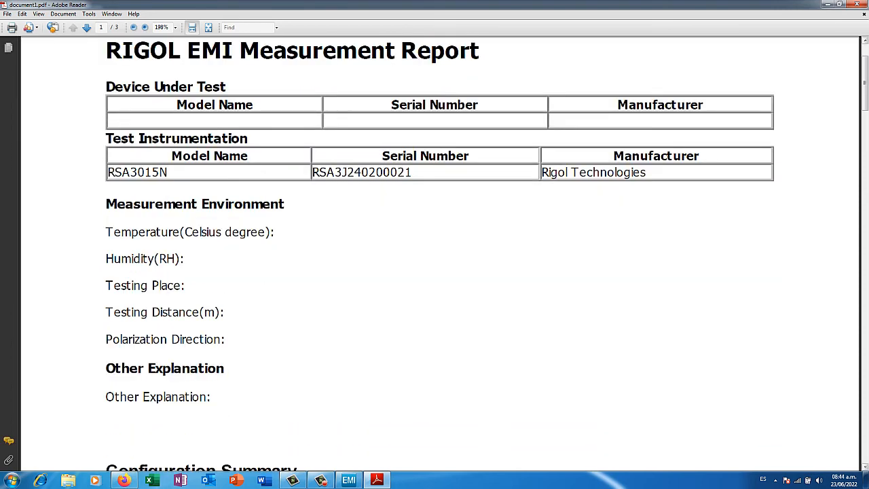
pyautogui.scroll(-6, 486, 254)
pyautogui.scroll(3, 487, 254)
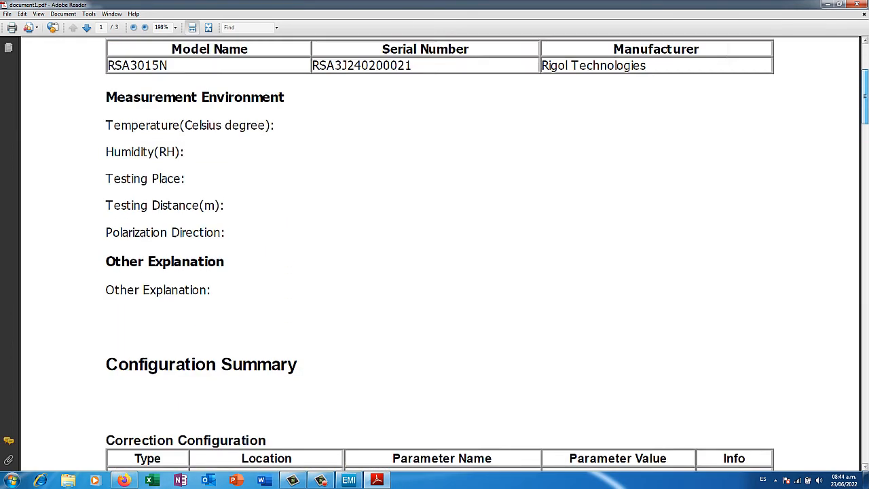
pyautogui.scroll(2, 440, 253)
pyautogui.scroll(-7, 440, 252)
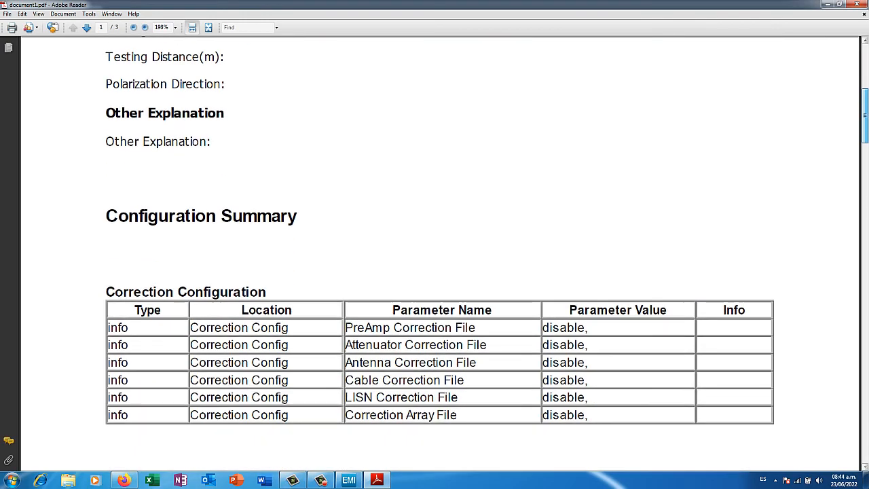
pyautogui.scroll(-7, 440, 253)
pyautogui.scroll(2, 440, 252)
pyautogui.scroll(-3, 440, 253)
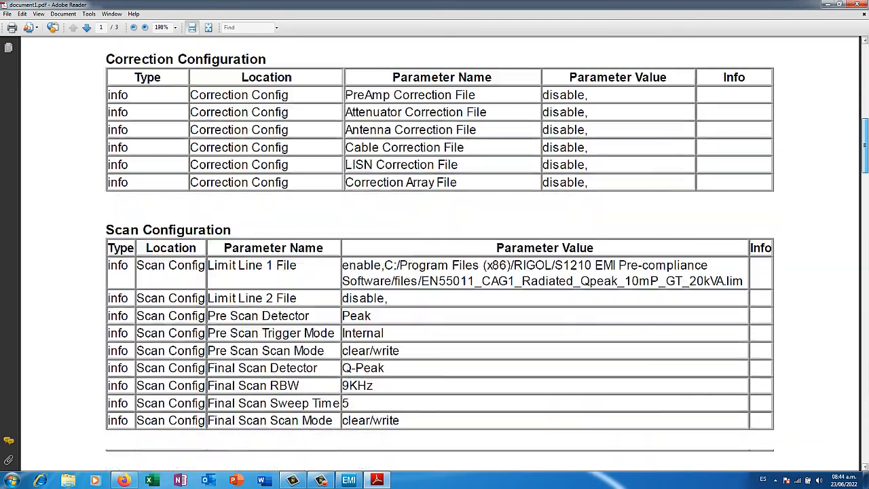
pyautogui.scroll(-20, 440, 253)
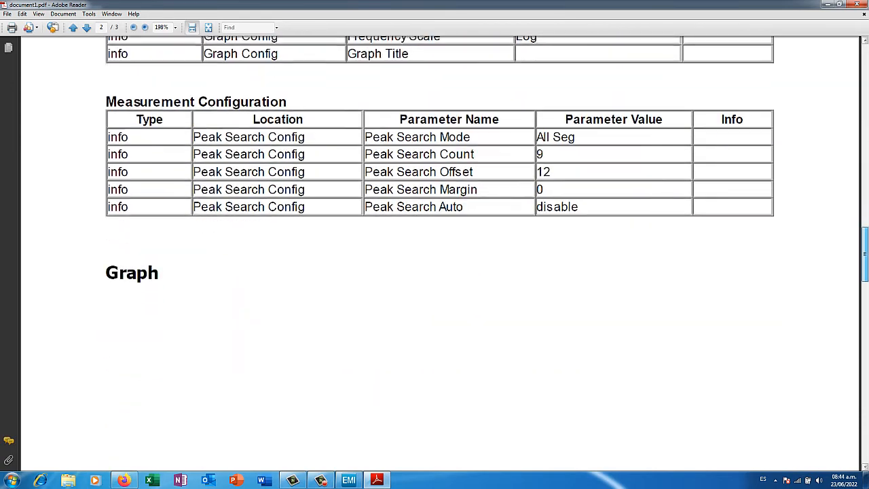
pyautogui.scroll(-20, 440, 252)
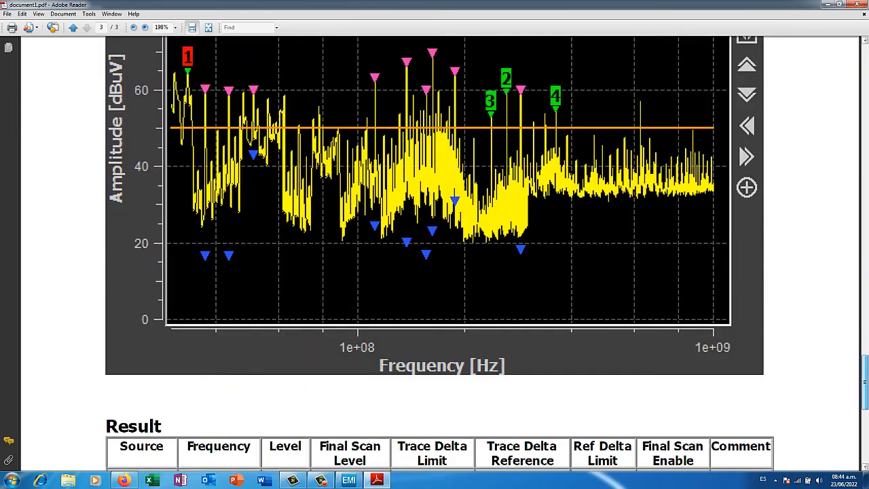
# Set the PDF zoom to 100% and examine the graph and result table on page 3.
pyautogui.scroll(2, 440, 253)
pyautogui.click(176, 27)
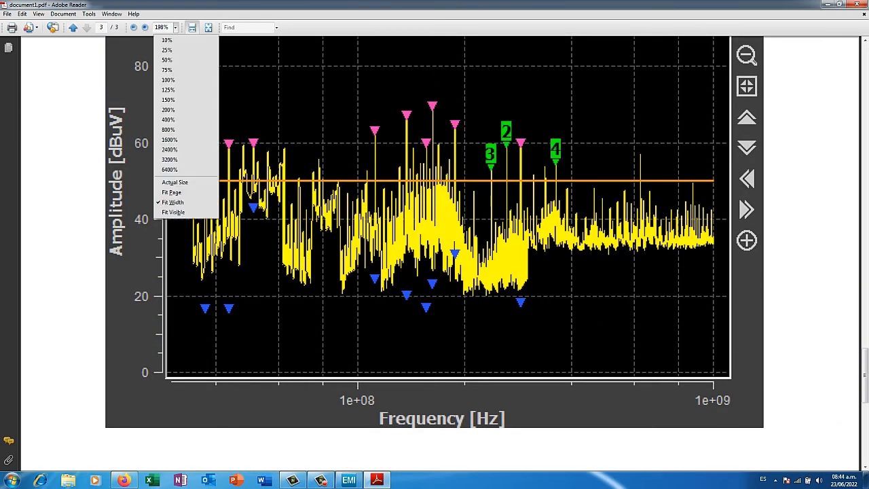
pyautogui.click(168, 79)
pyautogui.scroll(2, 440, 253)
pyautogui.scroll(-2, 440, 252)
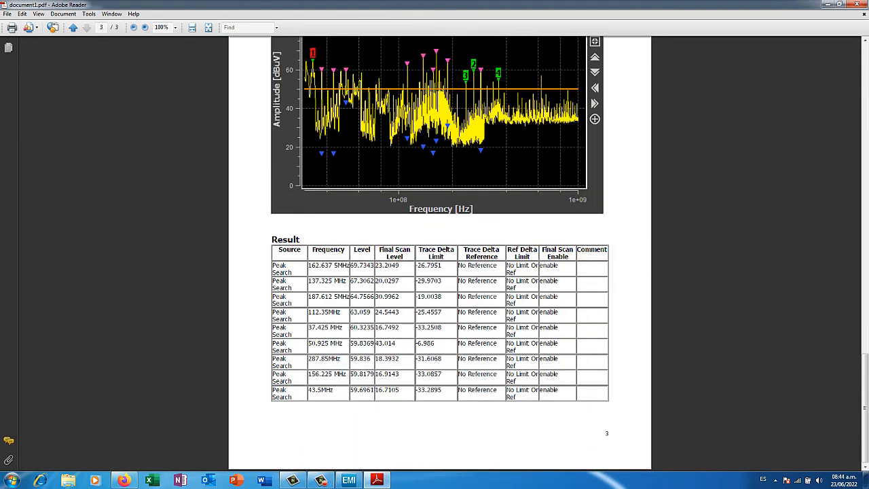
# Return to the first page of the PDF measurement report and close it.
pyautogui.scroll(19, 440, 253)
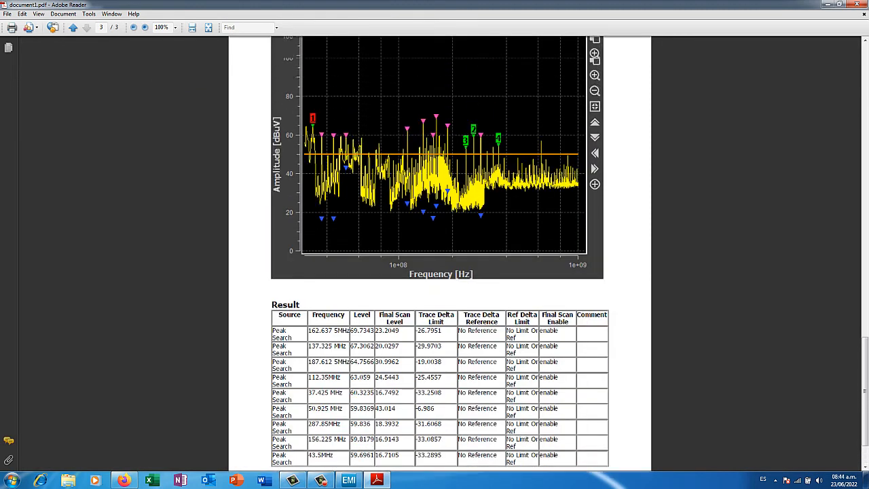
pyautogui.scroll(20, 440, 252)
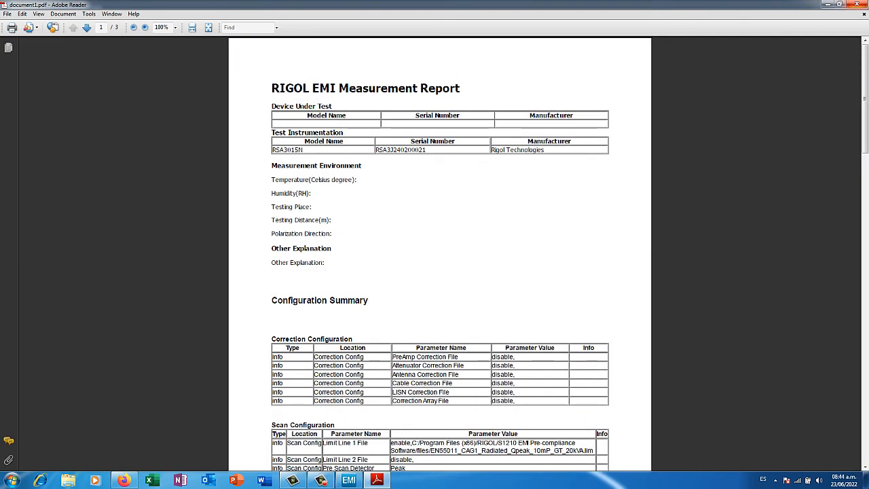
pyautogui.click(857, 4)
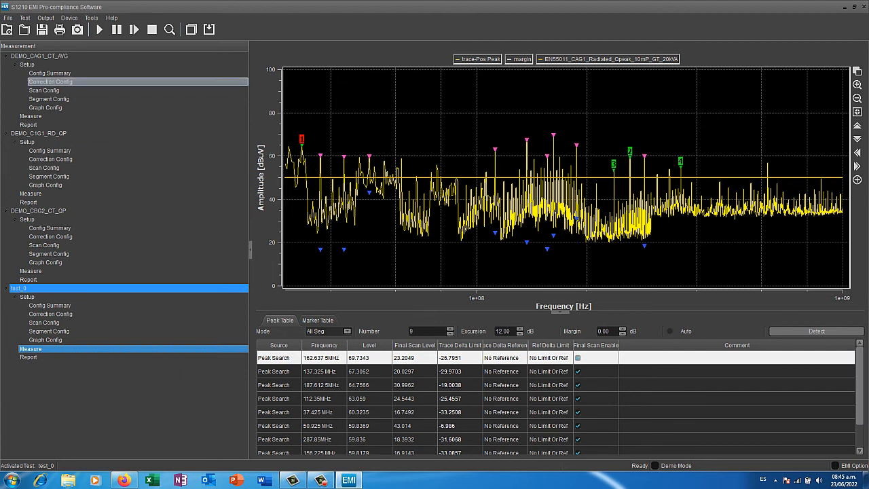
# Open the Data Manager and maximize its window.
pyautogui.click(91, 18)
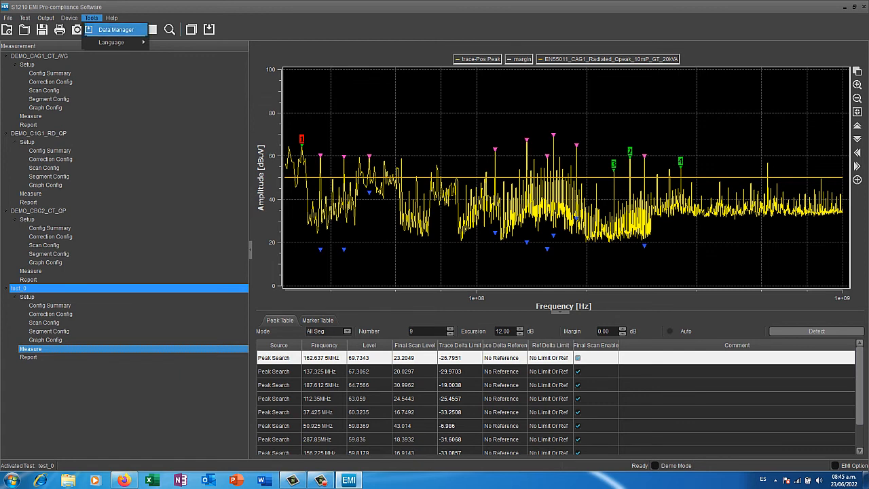
pyautogui.click(115, 29)
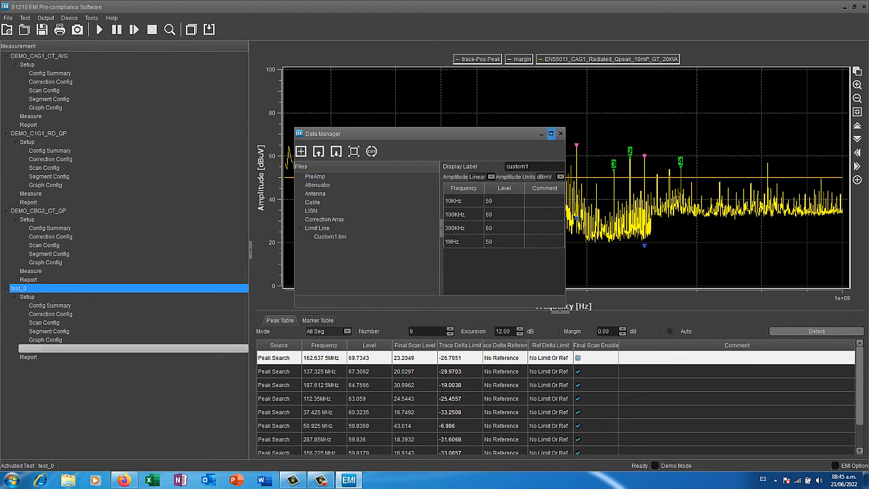
pyautogui.click(551, 133)
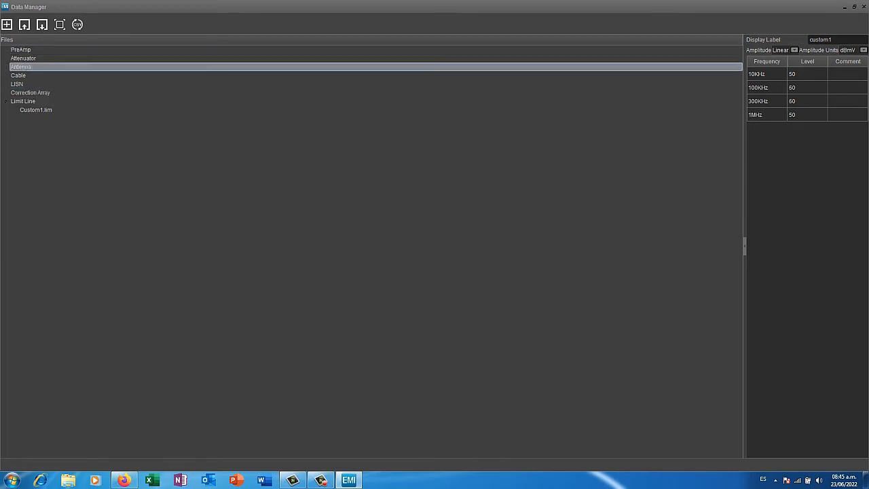
# Delete the Custom1.lim file from the limit line files.
pyautogui.click(36, 110)
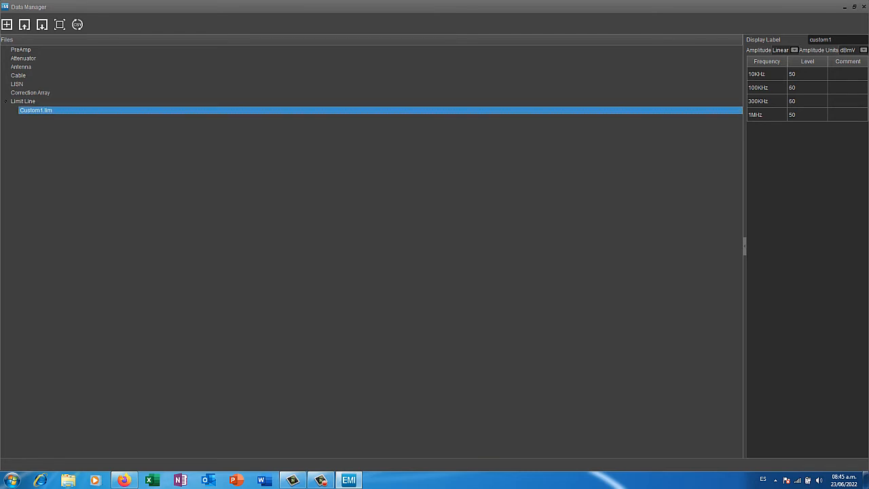
pyautogui.rightClick(32, 110)
pyautogui.click(55, 139)
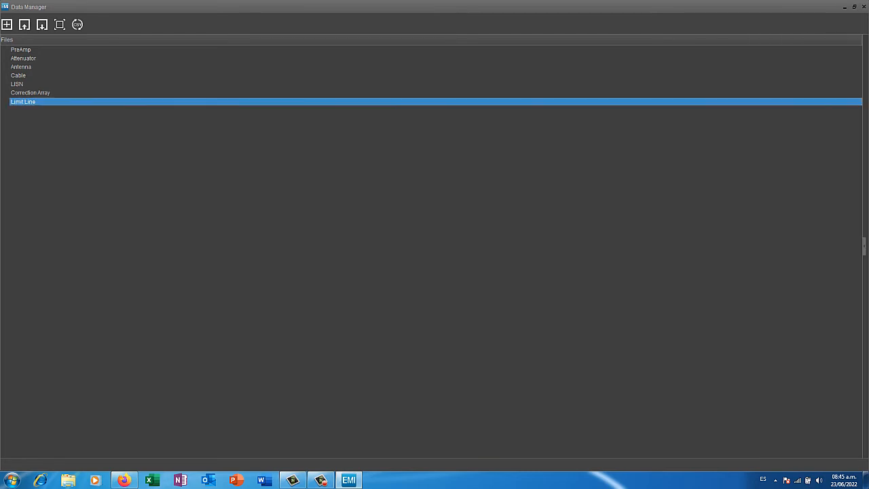
# Add a new limit line file under the Limit Line category.
pyautogui.click(20, 50)
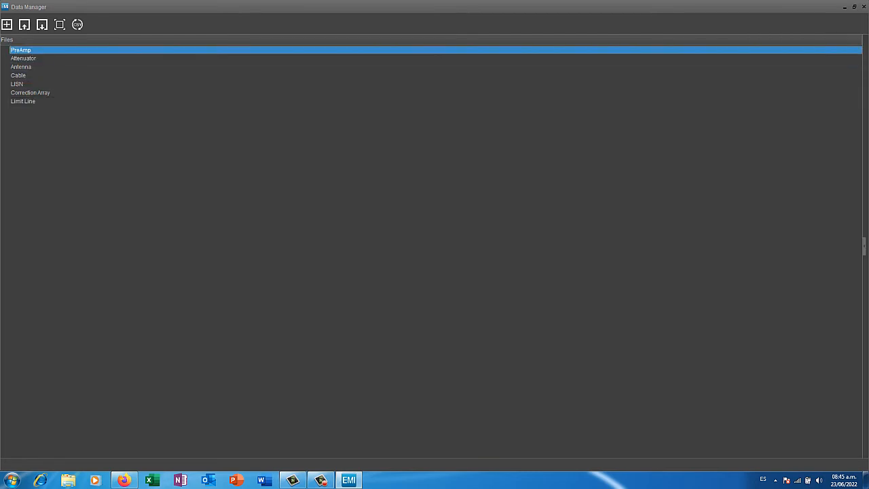
pyautogui.rightClick(30, 51)
pyautogui.rightClick(19, 49)
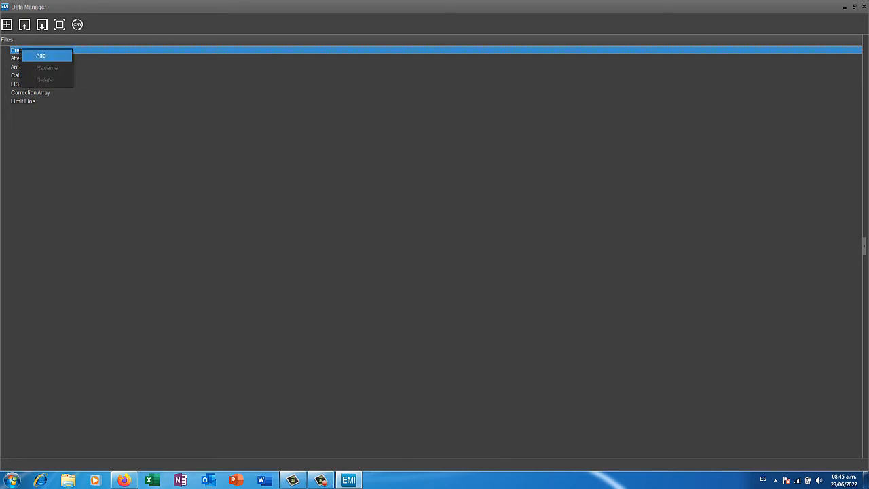
pyautogui.click(24, 101)
pyautogui.rightClick(24, 102)
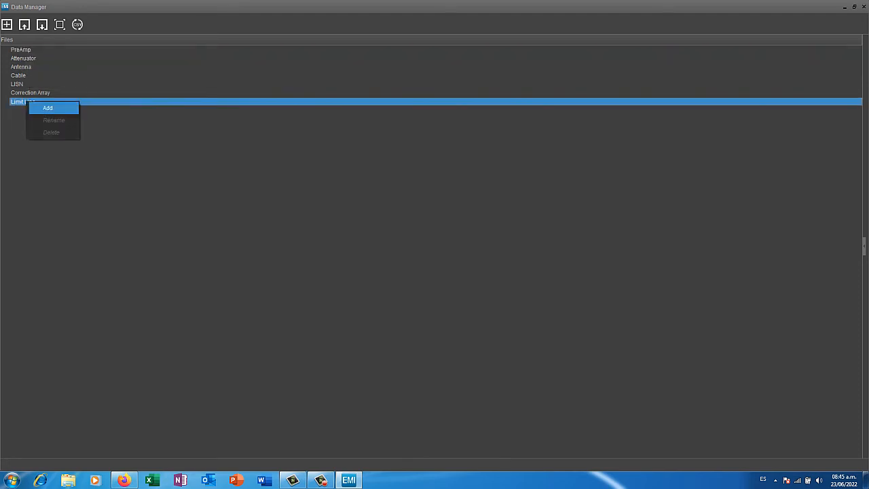
pyautogui.click(47, 107)
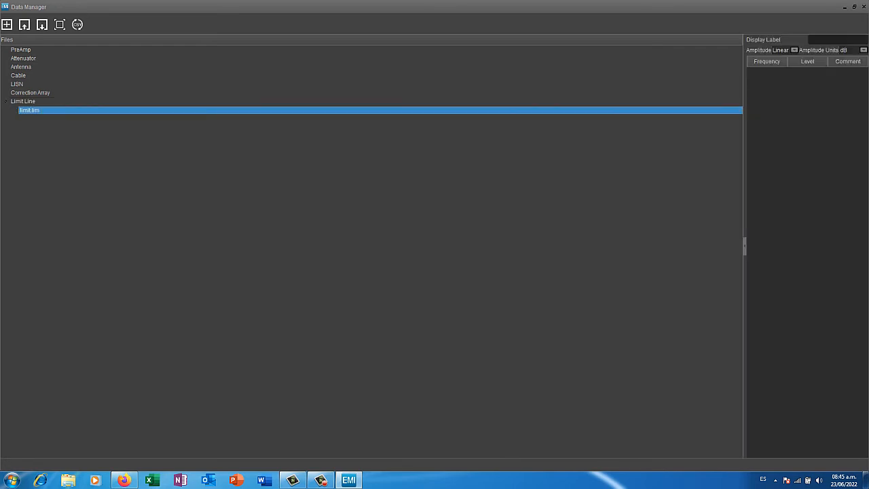
# Set the new limit line's amplitude units to dBuV and its amplitude scale to Log.
pyautogui.rightClick(776, 77)
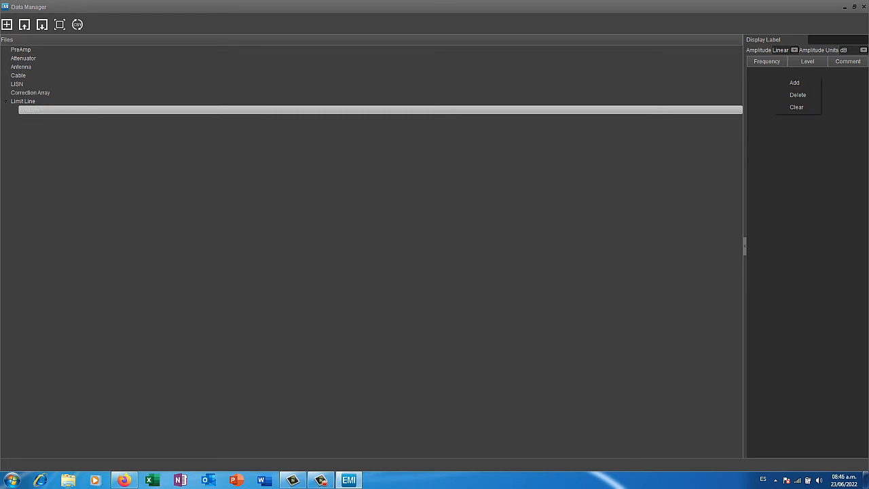
pyautogui.click(794, 50)
pyautogui.click(863, 51)
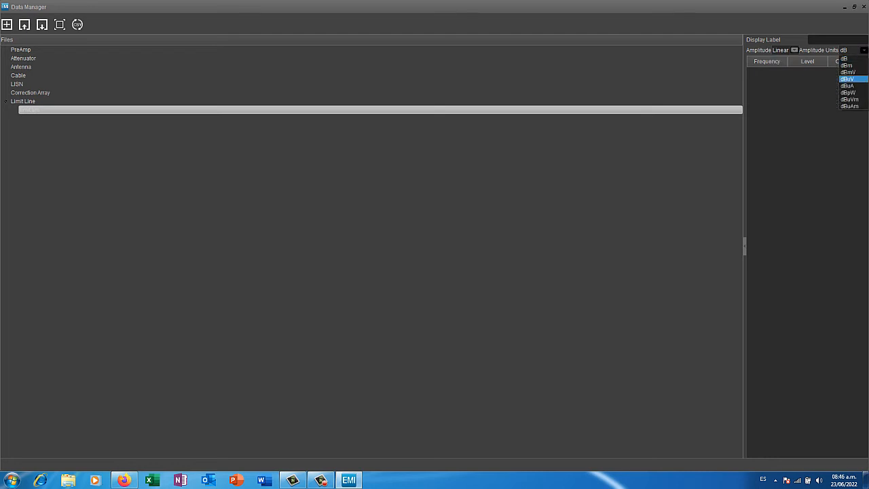
pyautogui.click(847, 79)
pyautogui.click(795, 50)
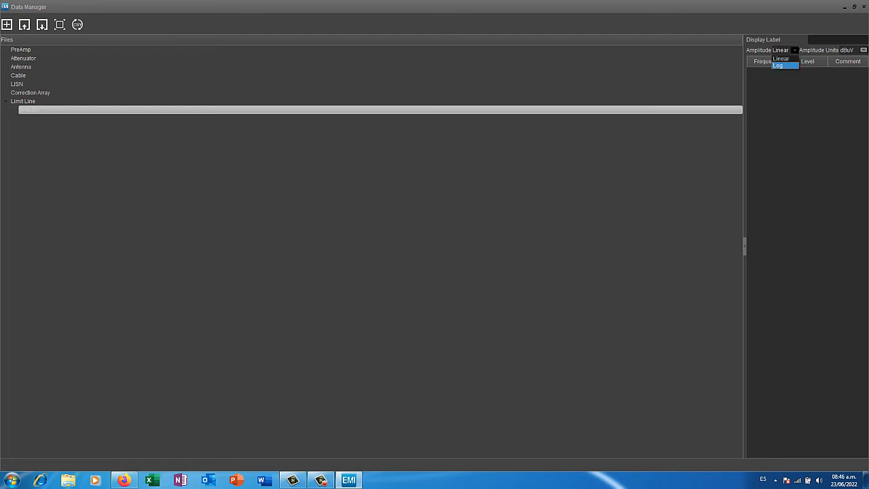
pyautogui.click(785, 58)
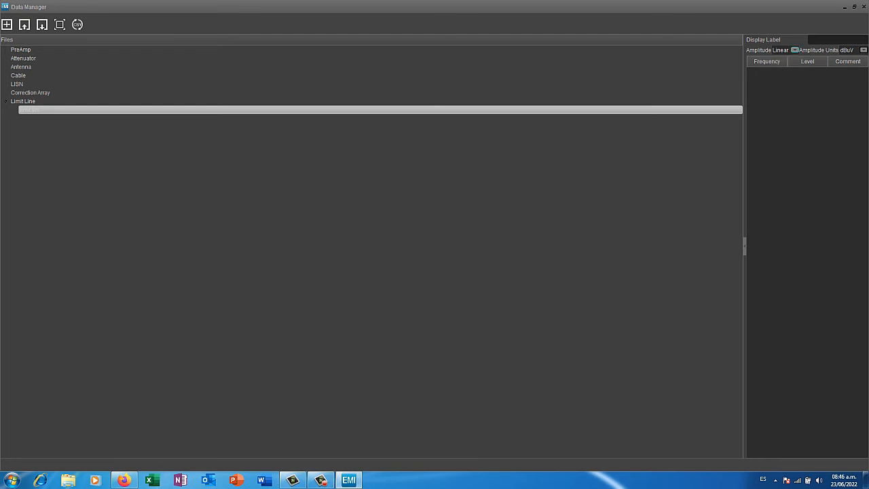
pyautogui.click(795, 50)
pyautogui.click(781, 66)
# Add the first point to the limit line table with a frequency of 30 MHz.
pyautogui.rightClick(778, 75)
pyautogui.click(794, 81)
pyautogui.doubleClick(767, 73)
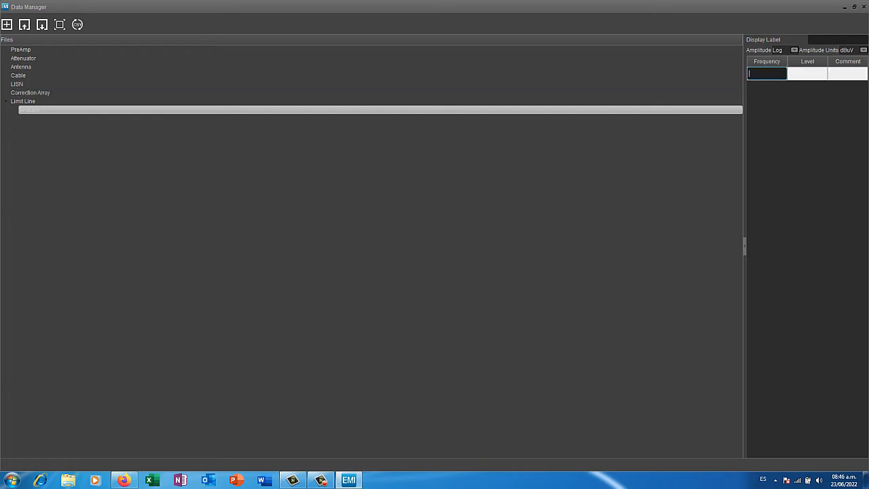
pyautogui.write('30M')
pyautogui.press('Return')
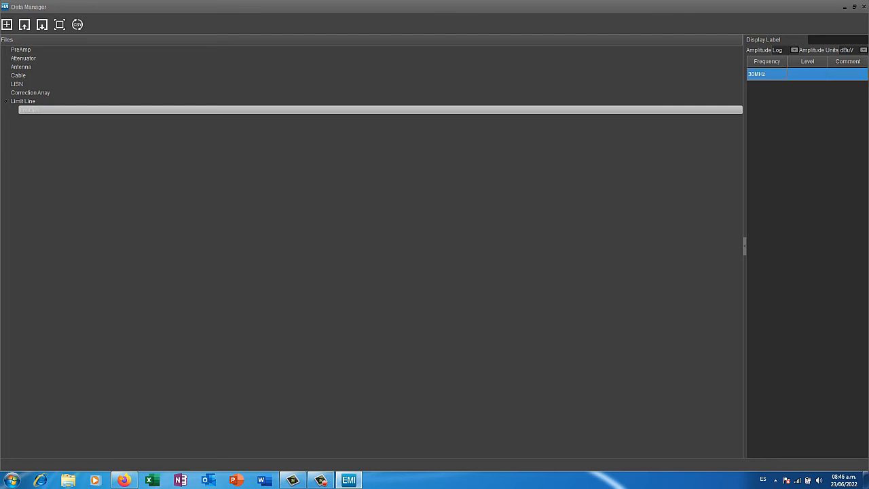
# Add four more empty rows to the limit line table below the 30 MHz point.
pyautogui.rightClick(762, 92)
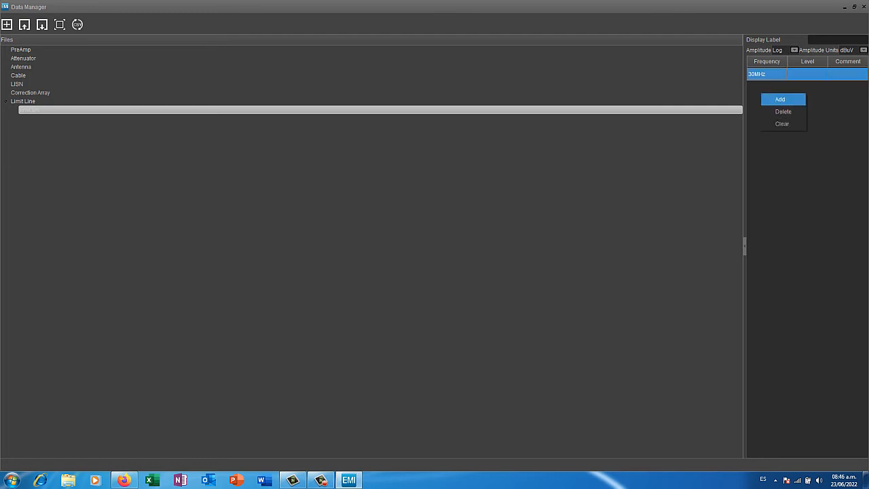
pyautogui.click(781, 97)
pyautogui.rightClick(779, 120)
pyautogui.click(787, 127)
pyautogui.rightClick(779, 131)
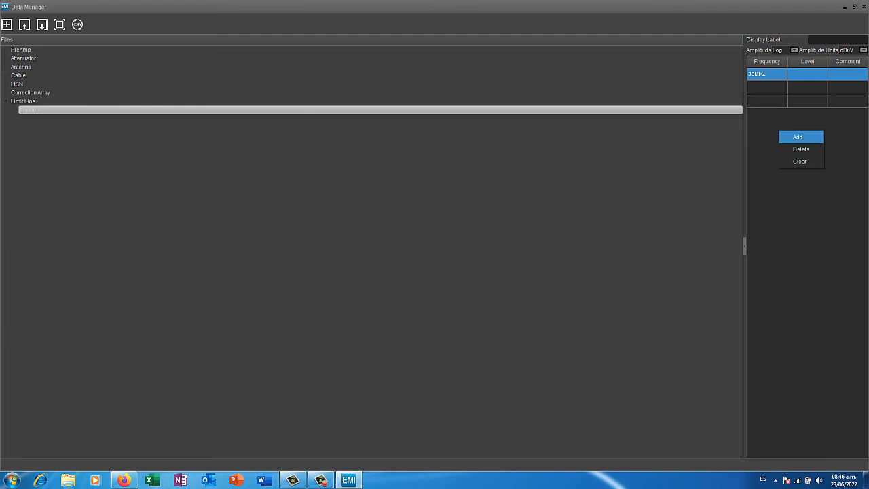
pyautogui.click(788, 137)
pyautogui.rightClick(781, 157)
pyautogui.click(790, 162)
# Set the second and third limit line points' frequencies to 100 MHz and 300 MHz.
pyautogui.doubleClick(768, 88)
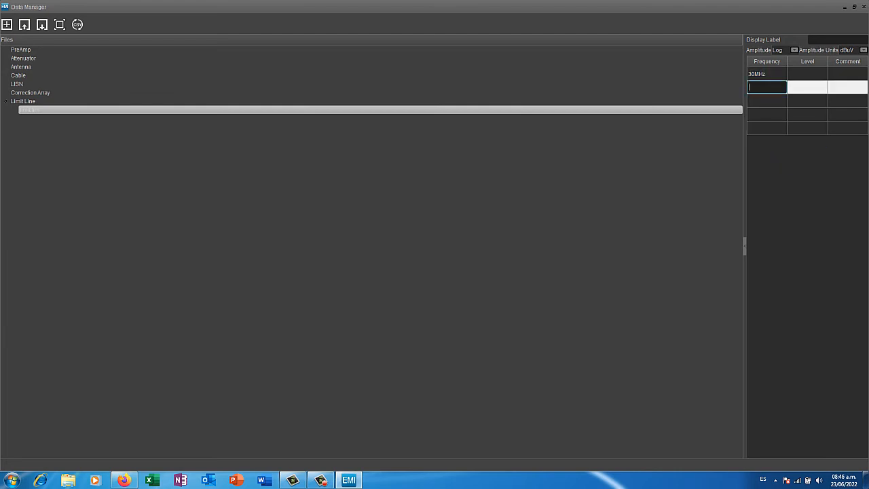
pyautogui.write('100MHz')
pyautogui.press('Return')
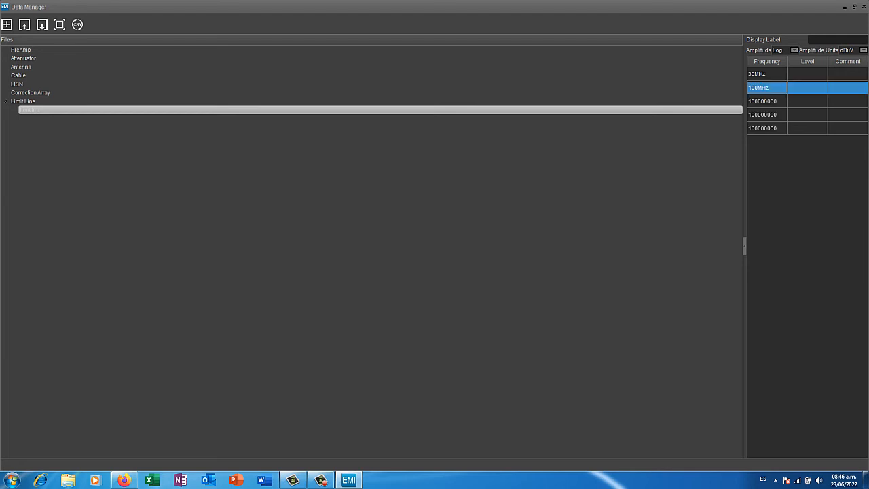
pyautogui.doubleClick(768, 101)
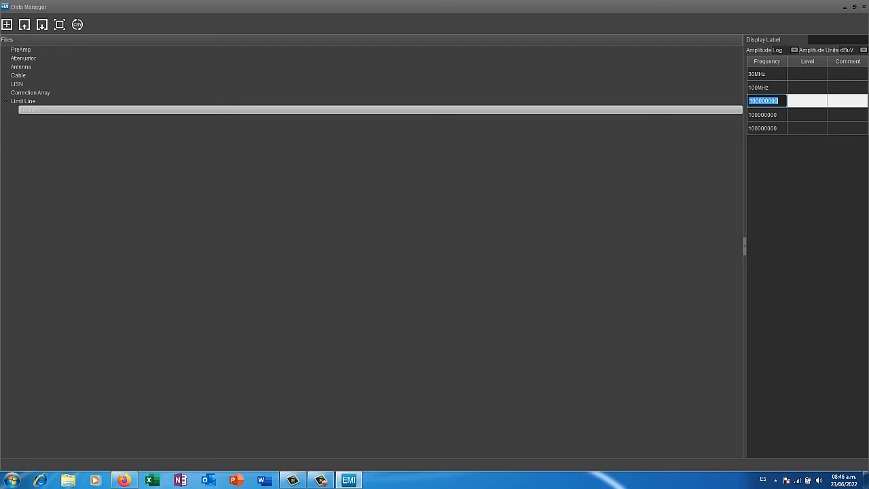
pyautogui.write('300MHz')
pyautogui.press('Return')
# Set the fourth and fifth limit line points' frequencies to 500 MHz and 1 GHz.
pyautogui.doubleClick(770, 115)
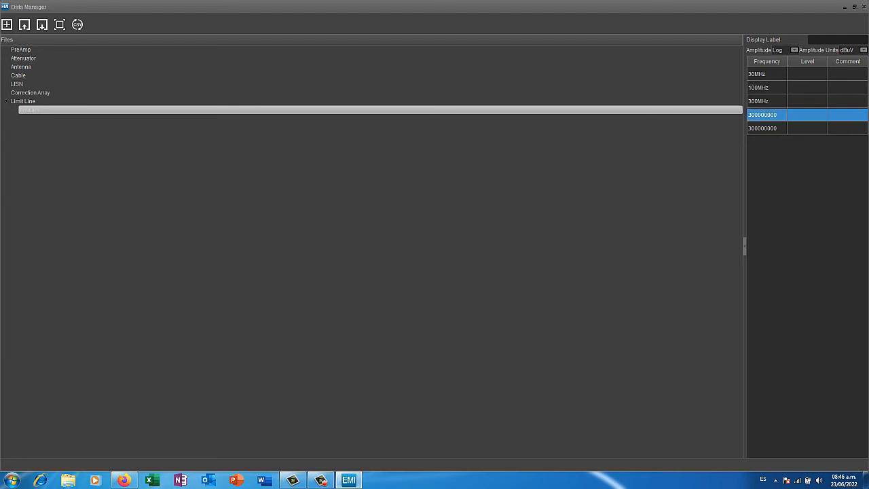
pyautogui.rightClick(770, 115)
pyautogui.click(755, 114)
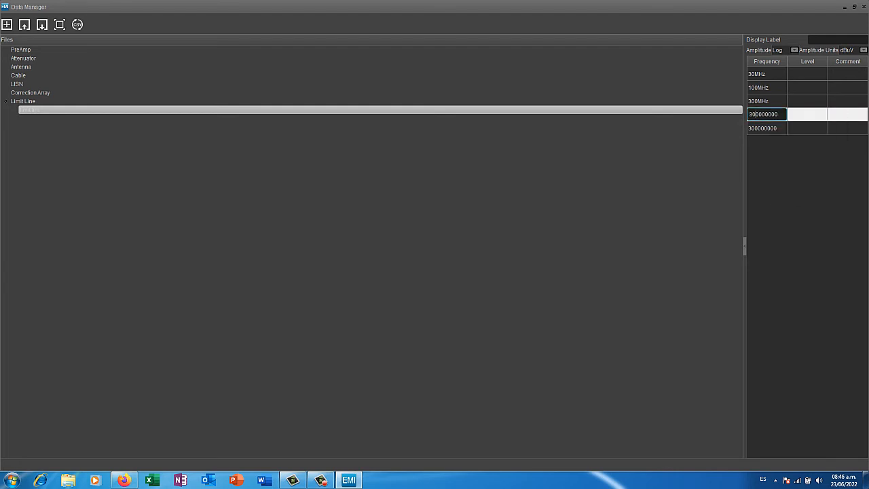
pyautogui.hotkey('ctrl', 'a')
pyautogui.write('500M')
pyautogui.press('Return')
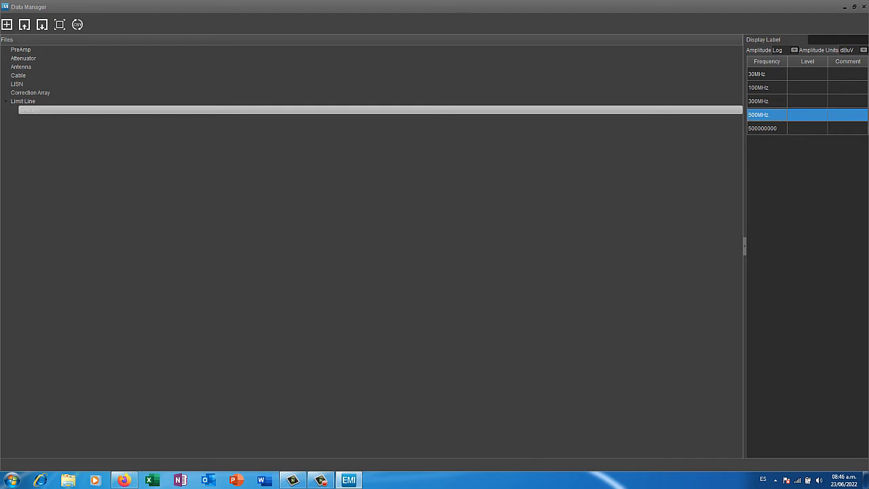
pyautogui.doubleClick(764, 127)
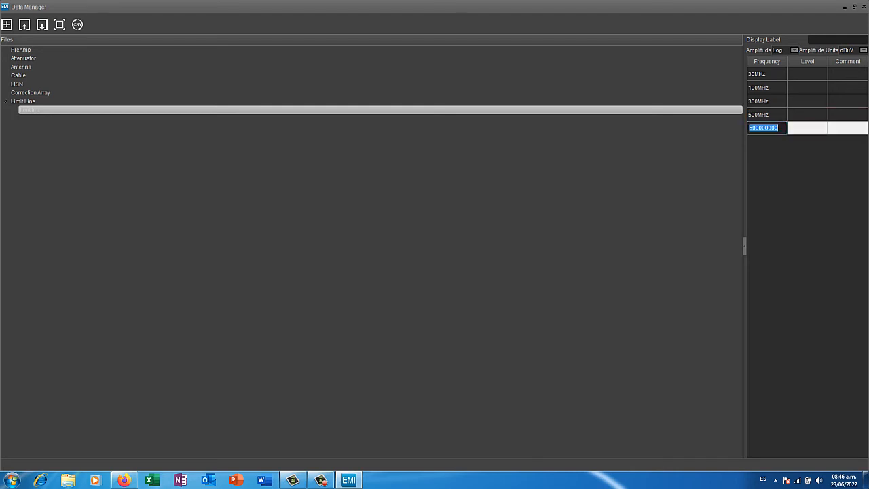
pyautogui.write('1G')
pyautogui.press('Return')
# Set the limit levels to 60 at 30 MHz, 60 at 100 MHz, 70 at 300 MHz, 50 at 500 MHz and 50 at 1 GHz.
pyautogui.doubleClick(807, 74)
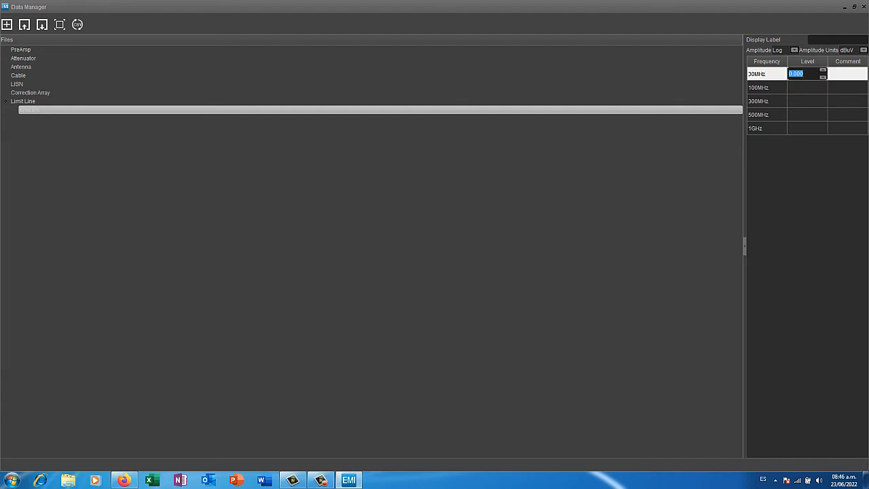
pyautogui.write('80')
pyautogui.press('Return')
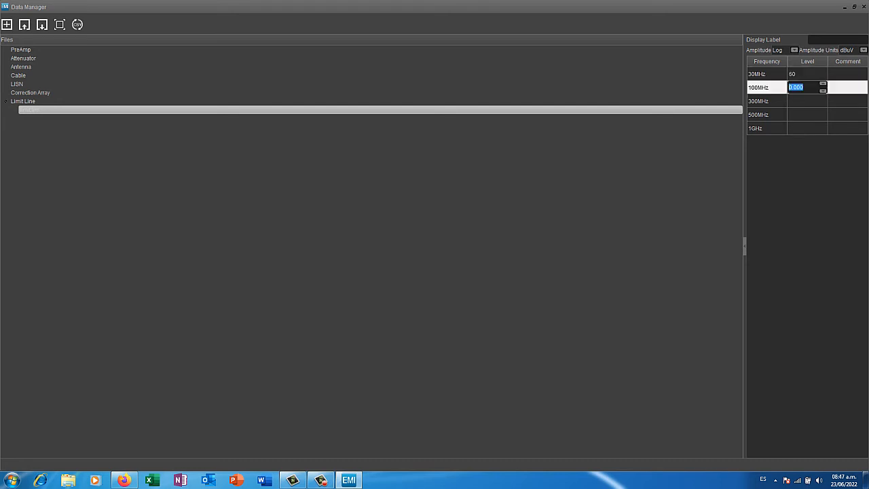
pyautogui.write('80')
pyautogui.press('Return')
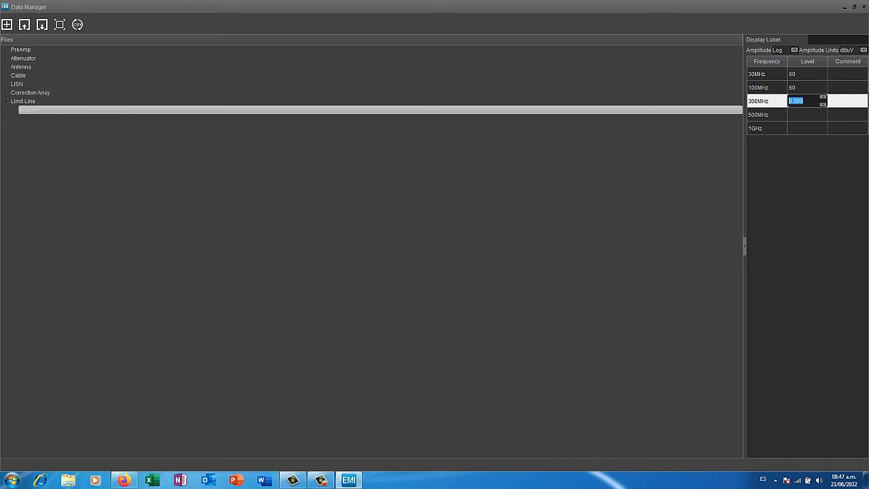
pyautogui.write('70')
pyautogui.press('Return')
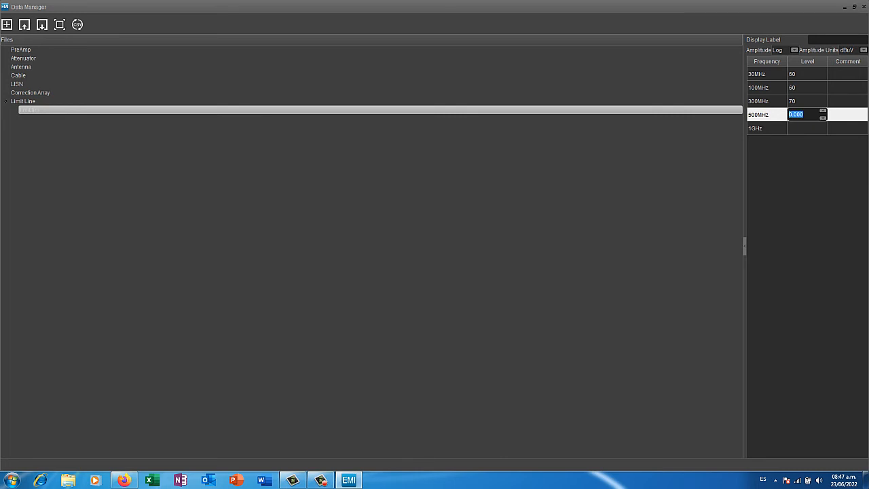
pyautogui.write('50')
pyautogui.press('Return')
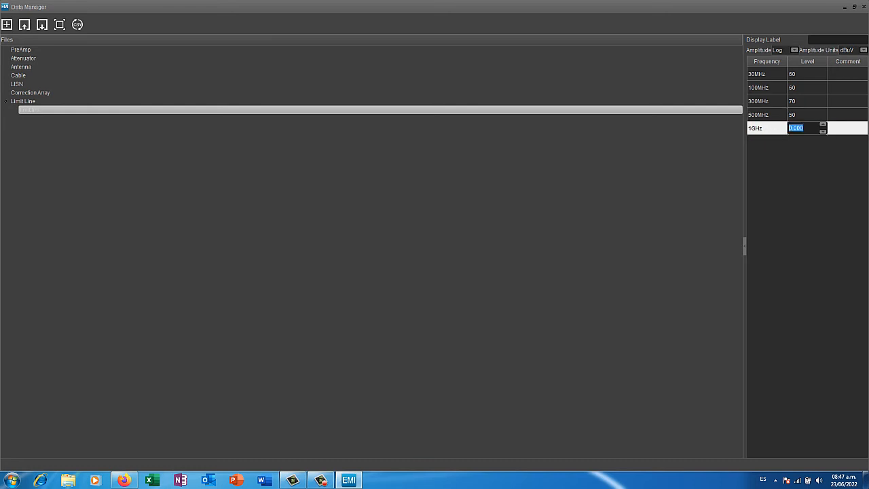
pyautogui.write('50')
pyautogui.press('Return')
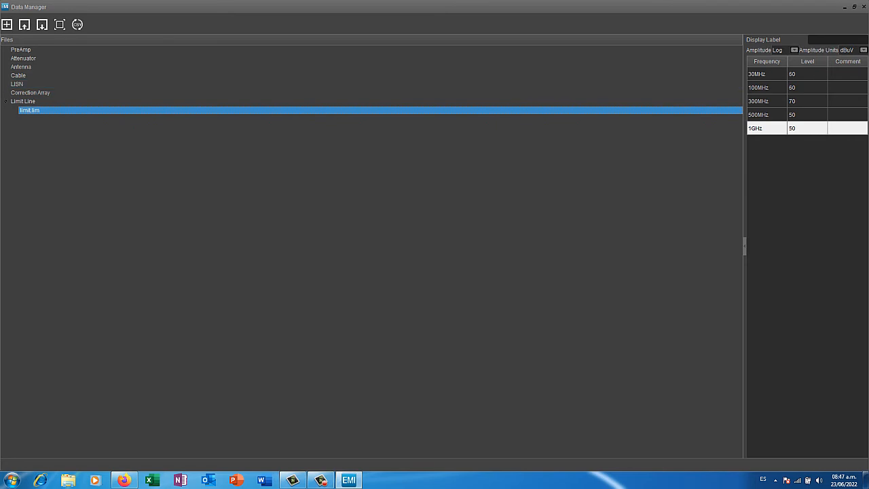
# Rename the limit line file under Limit Line as Limit2.
pyautogui.rightClick(91, 110)
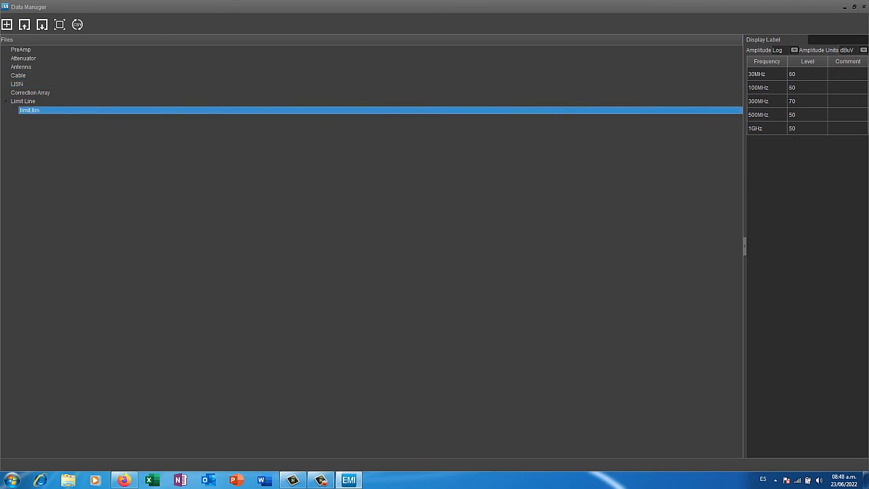
pyautogui.click(117, 127)
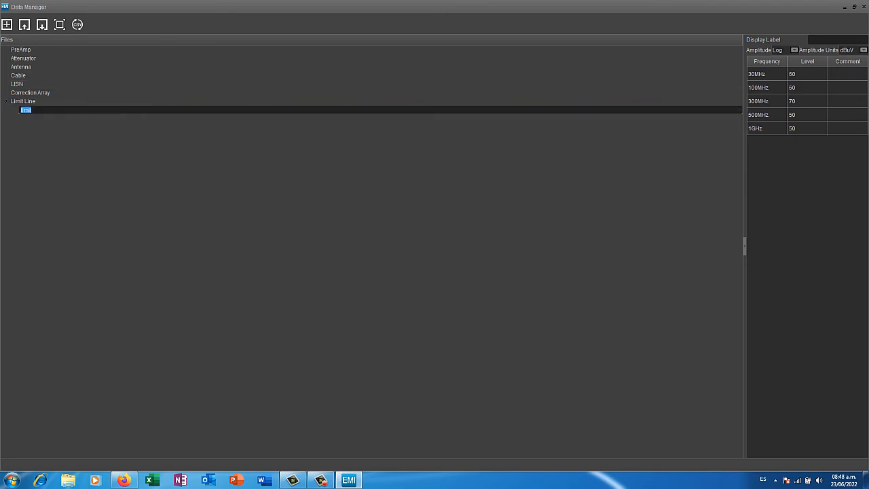
pyautogui.write('2')
pyautogui.press('BackSpace')
pyautogui.write('Limit2')
pyautogui.press('Return')
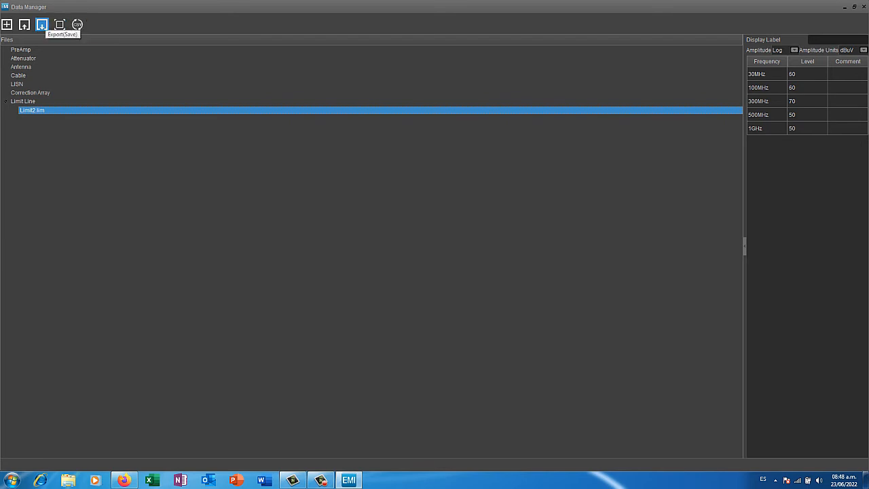
# Try to export Limit2.lim to the files folder inside demoWorkspace.
pyautogui.click(41, 25)
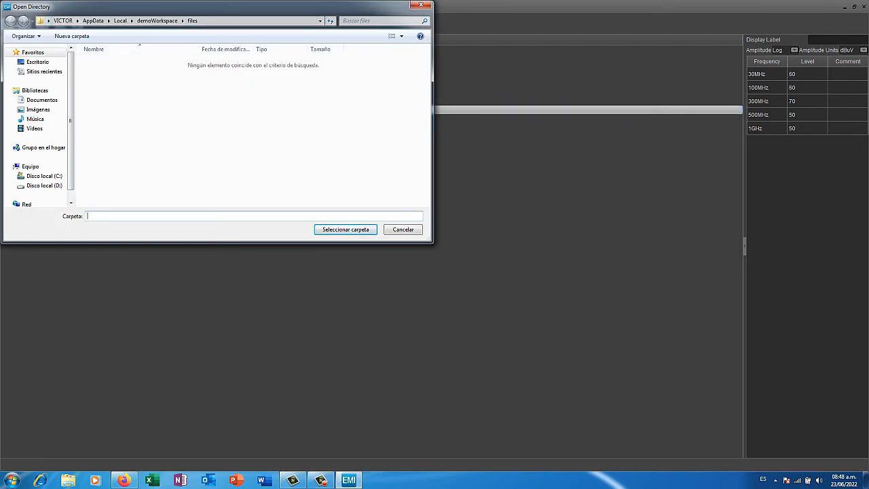
pyautogui.write('aaa')
pyautogui.click(157, 21)
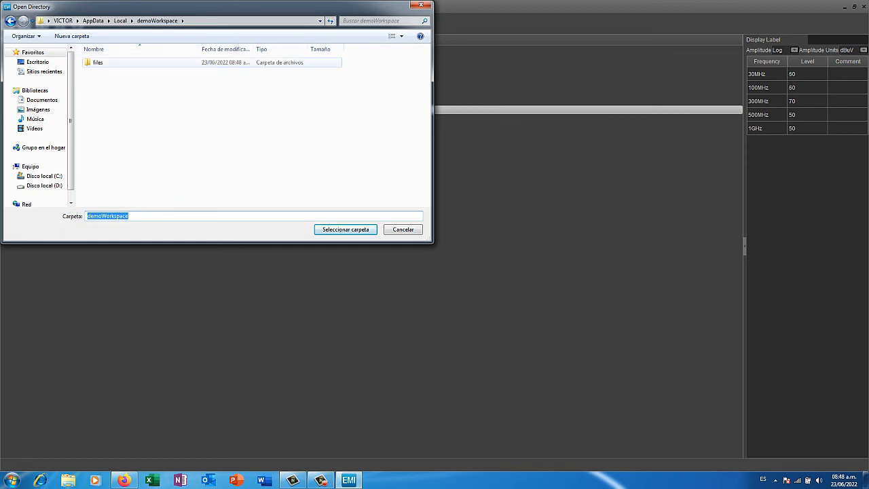
pyautogui.click(122, 62)
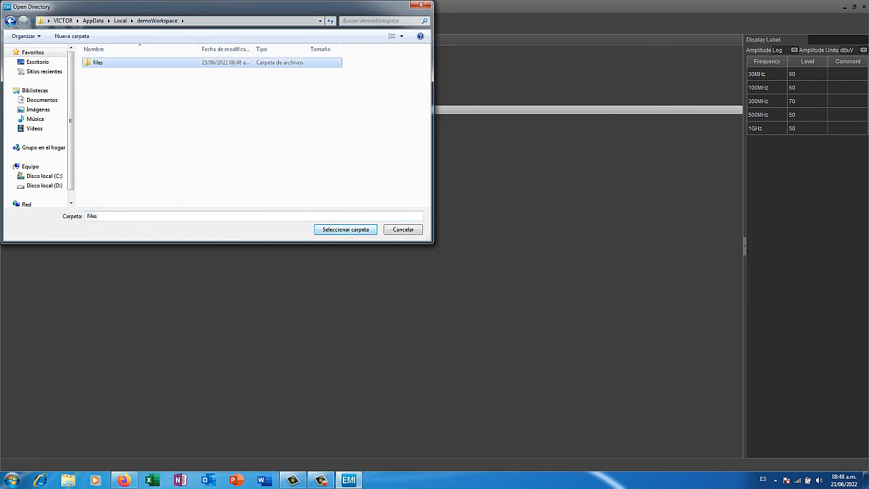
pyautogui.press('Return')
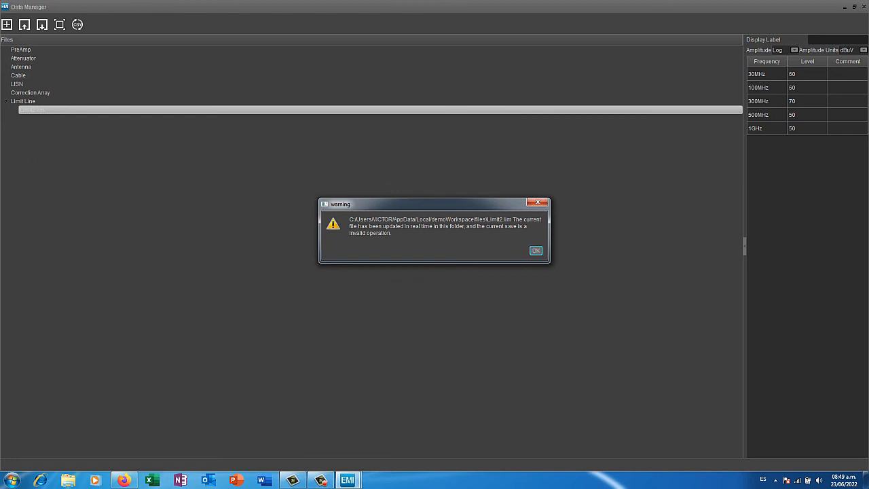
pyautogui.press('Return')
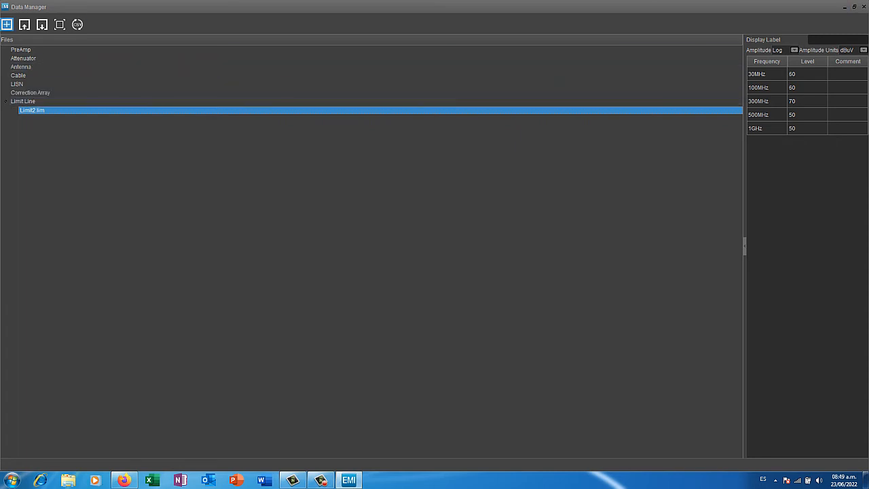
# Close Data Manager and load Limit2.lim as Limit Line 1 in test_0's scan configuration, showing it on the measurement graph.
pyautogui.click(864, 7)
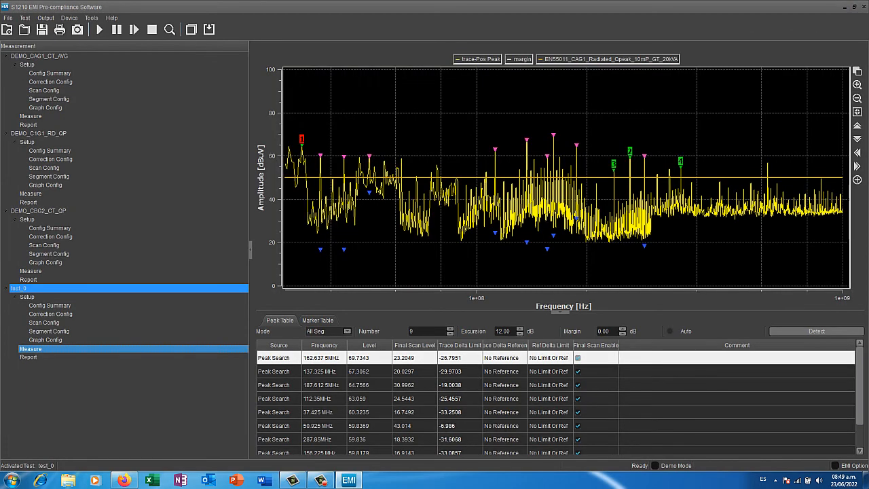
pyautogui.click(50, 314)
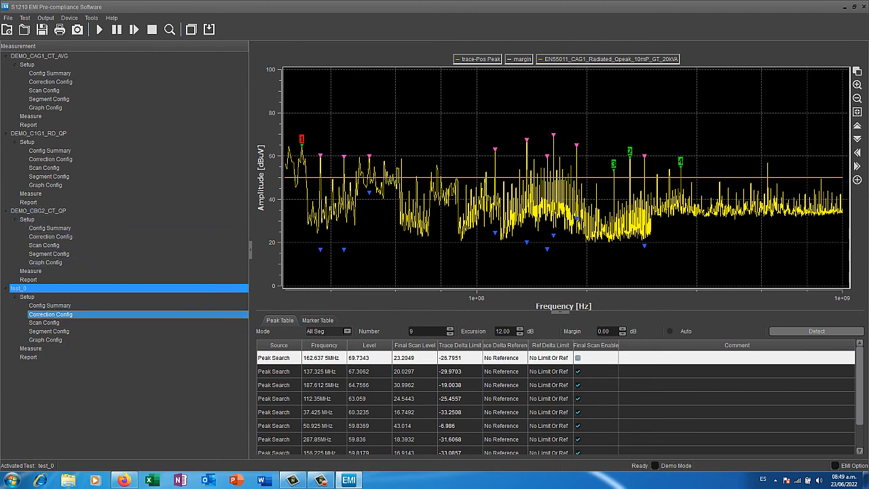
pyautogui.click(45, 323)
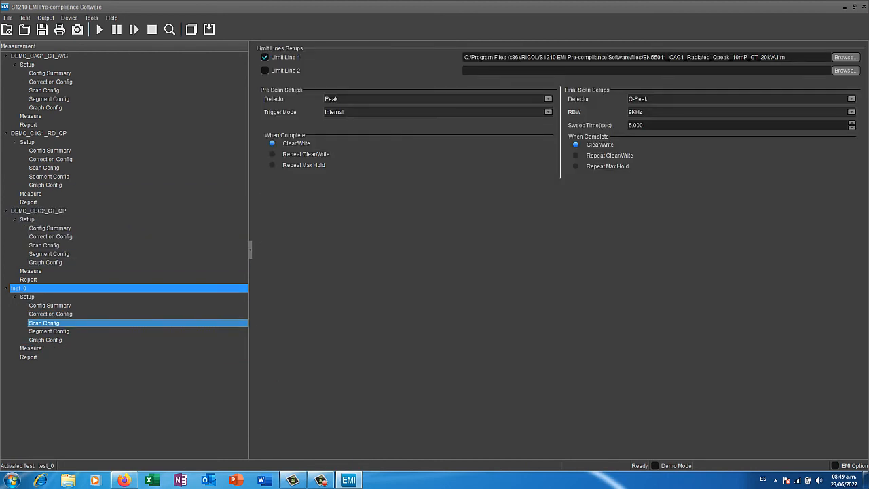
pyautogui.click(846, 57)
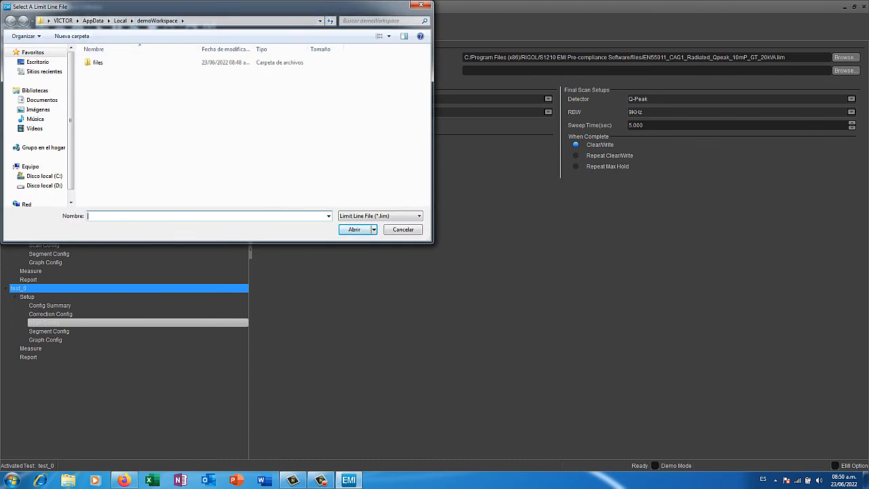
pyautogui.doubleClick(98, 62)
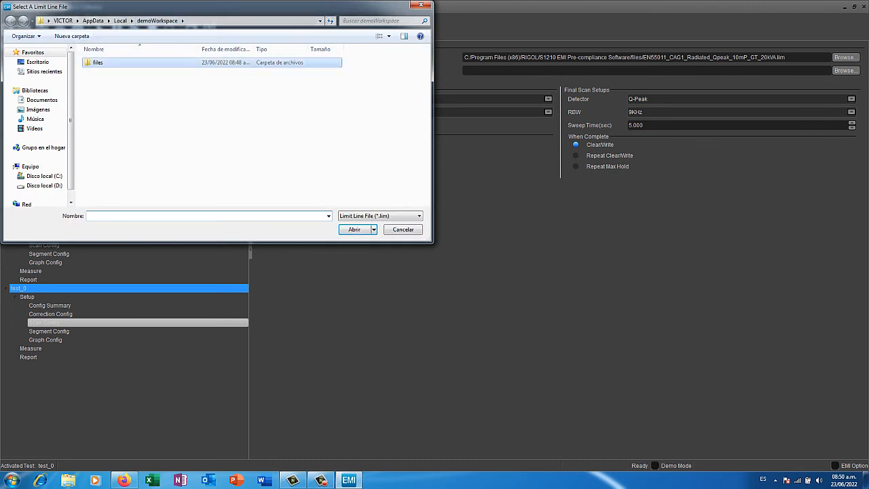
pyautogui.click(102, 63)
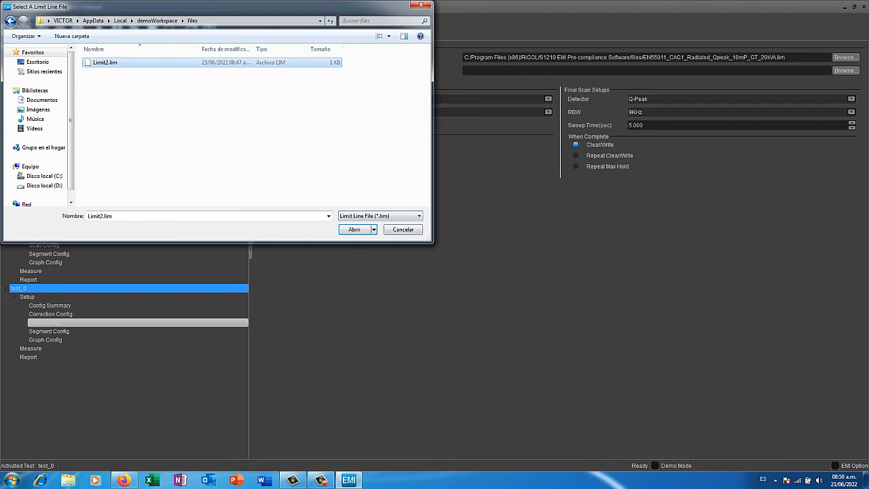
pyautogui.click(354, 230)
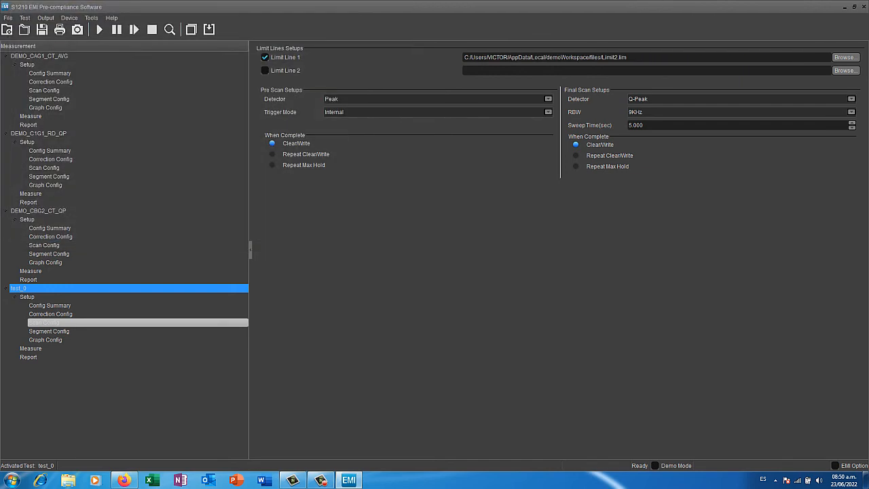
pyautogui.click(31, 348)
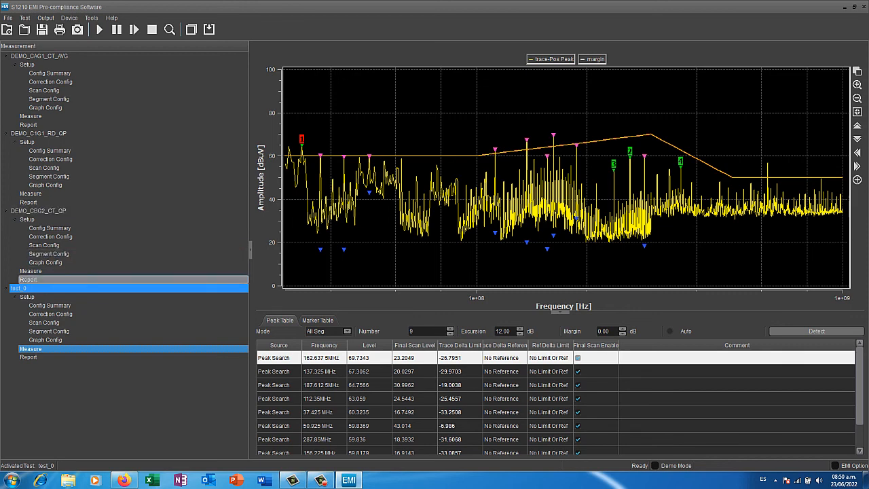
# Examine test_0's configuration summary, the limit line data in Data Manager and the available test and output commands.
pyautogui.press('Up')
pyautogui.press('Up')
pyautogui.press('Up')
pyautogui.press('Up')
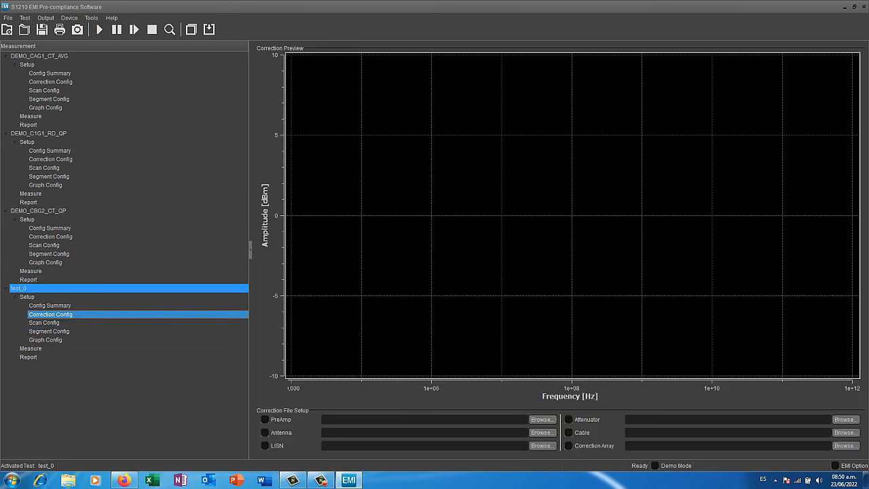
pyautogui.press('Up')
pyautogui.click(91, 18)
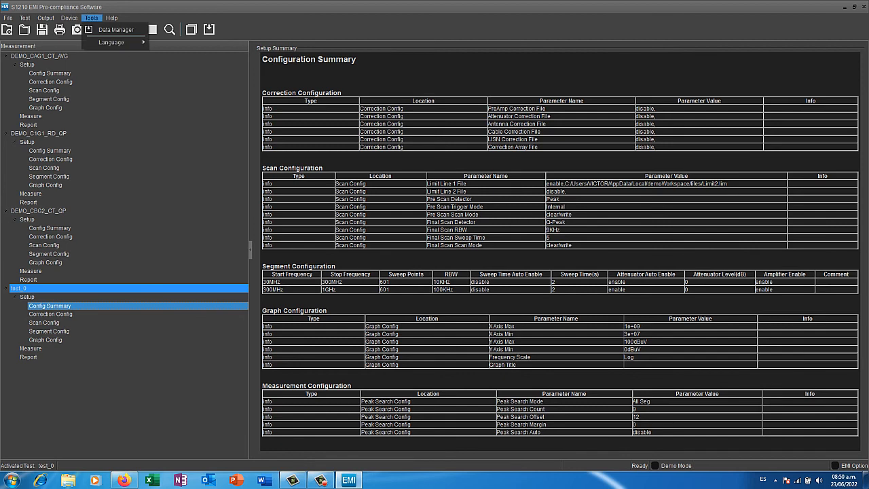
pyautogui.click(116, 31)
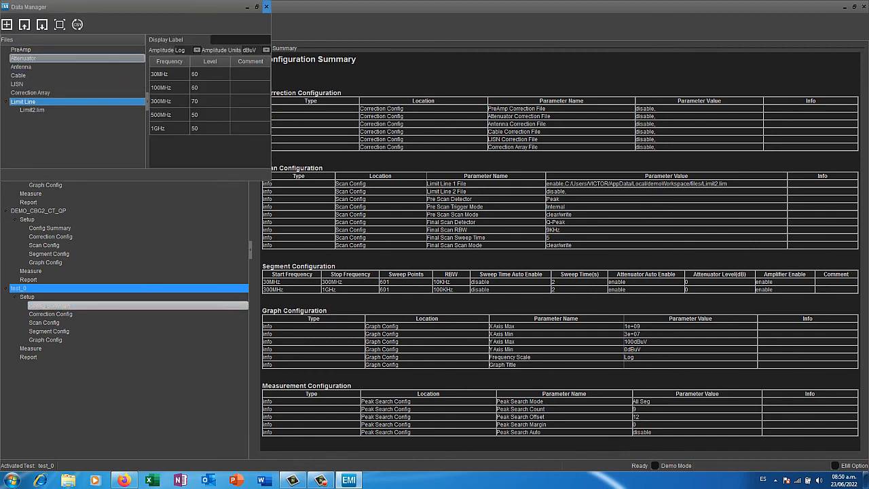
pyautogui.click(266, 7)
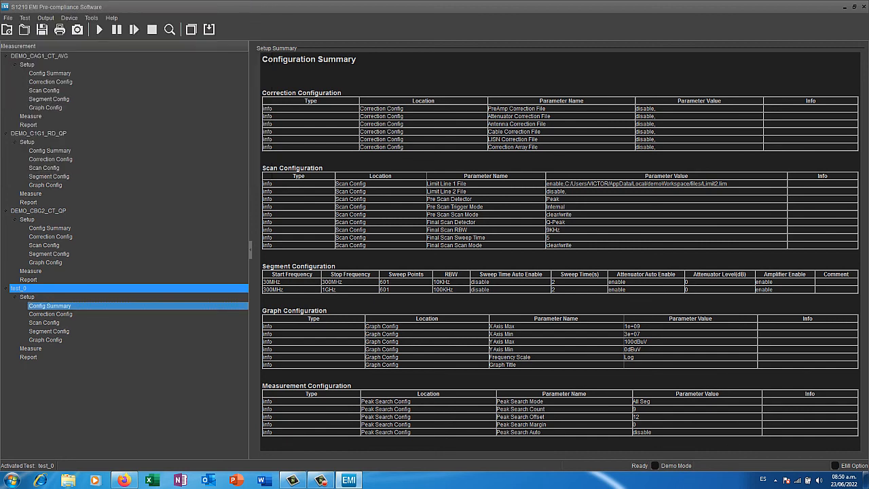
pyautogui.click(9, 18)
pyautogui.moveTo(26, 42)
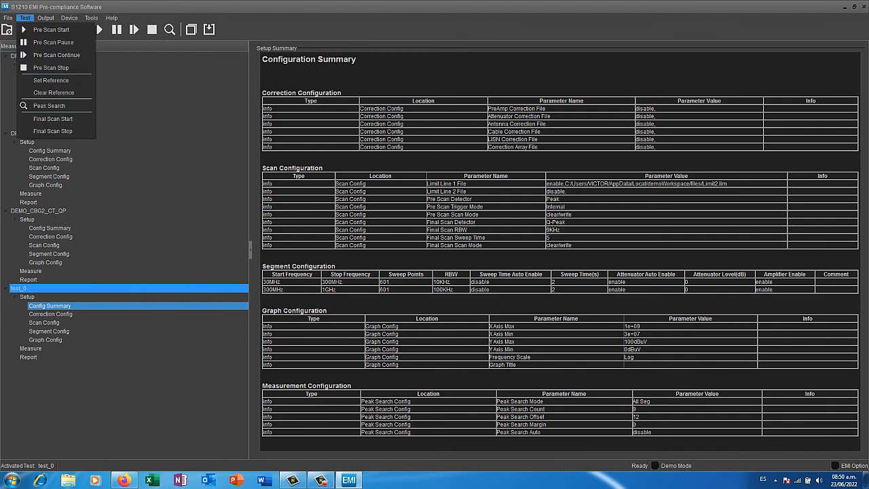
pyautogui.moveTo(46, 18)
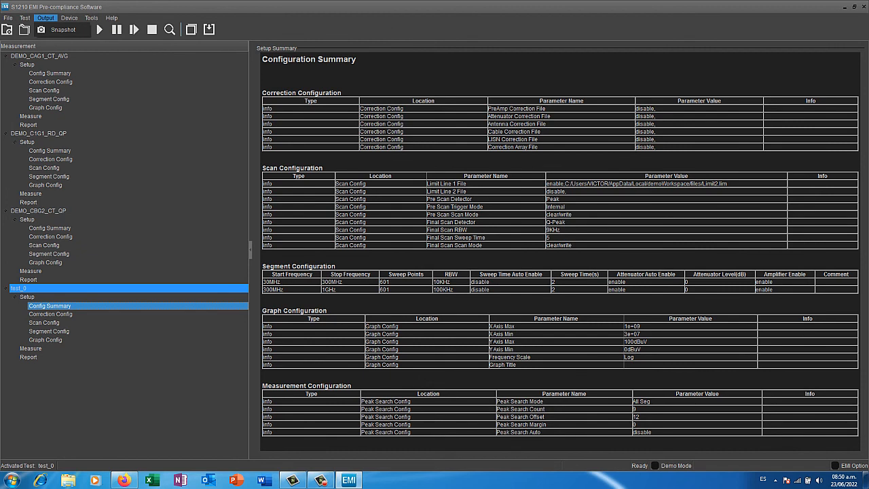
# Set the current trace in test_0's measurement view as the reference trace.
pyautogui.click(31, 349)
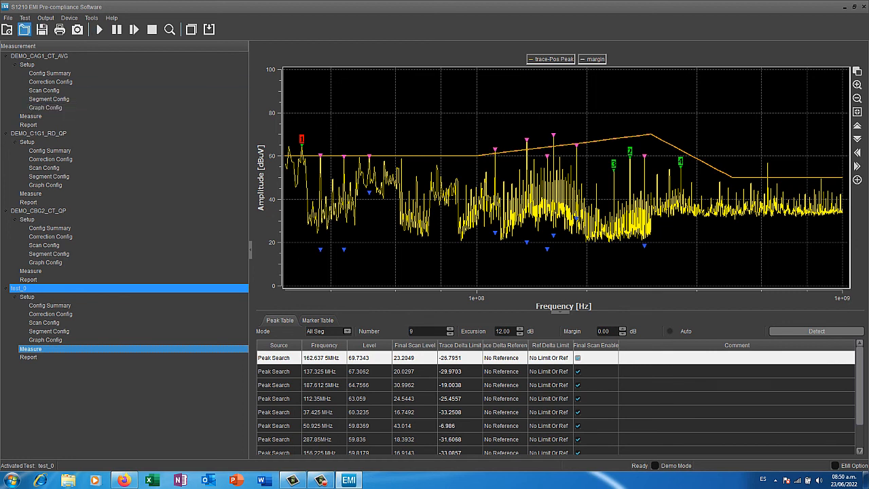
pyautogui.click(8, 17)
pyautogui.click(24, 17)
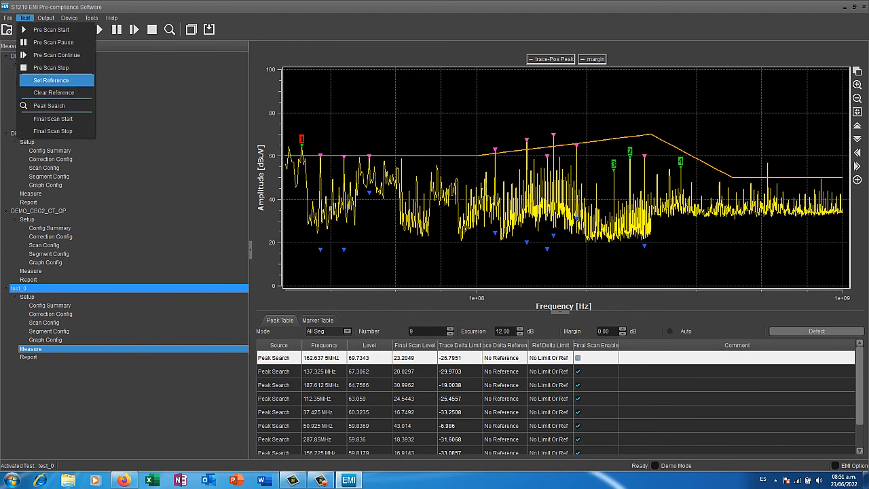
pyautogui.click(51, 80)
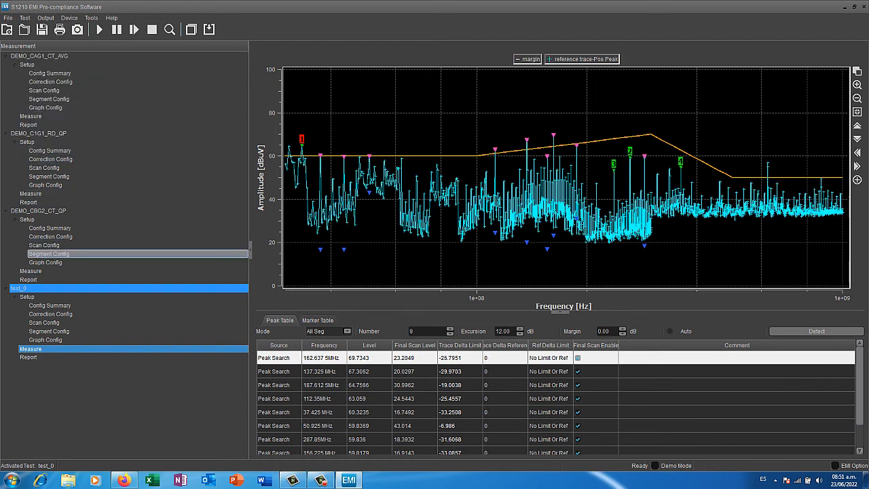
# Set the pre-scan detector in test_0's scan configuration to Negative.
pyautogui.click(43, 323)
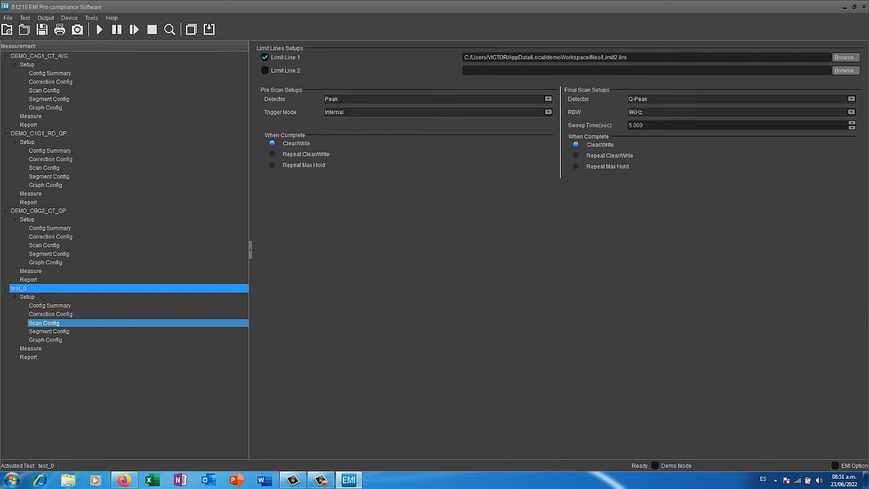
pyautogui.click(548, 99)
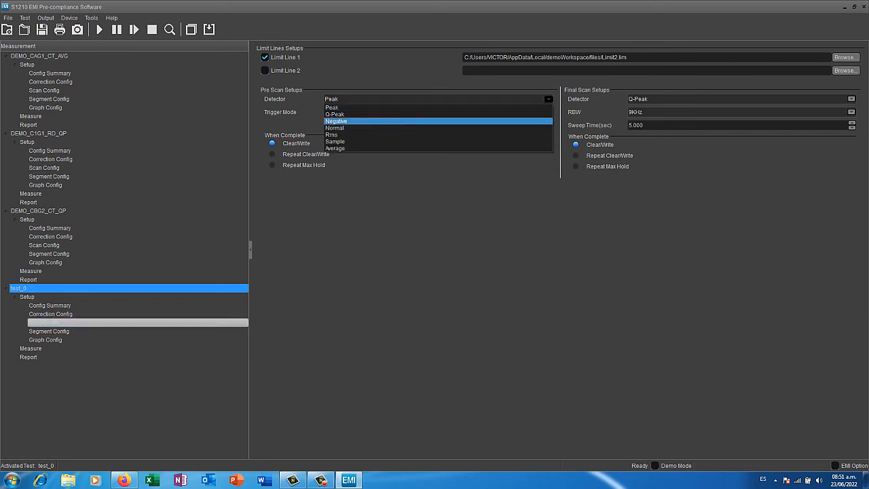
pyautogui.click(337, 121)
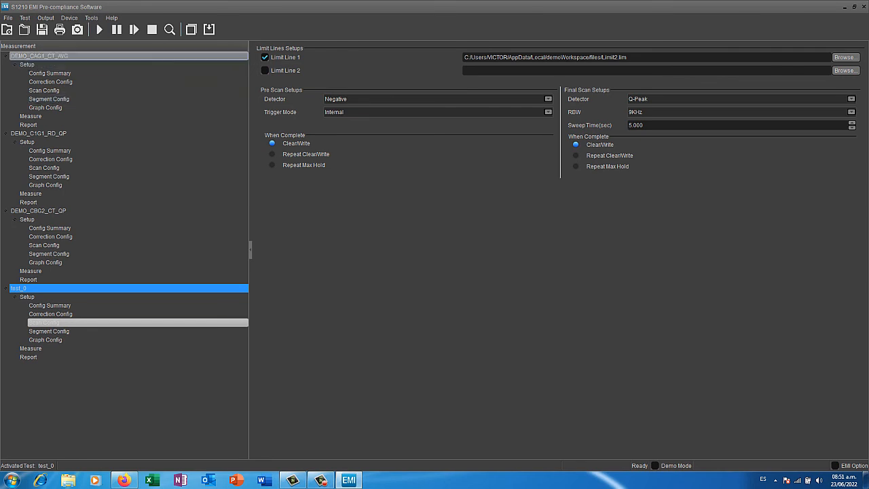
# Try to start the pre-scan from test_0's measurement view and connect the USB instrument.
pyautogui.click(31, 349)
pyautogui.click(99, 30)
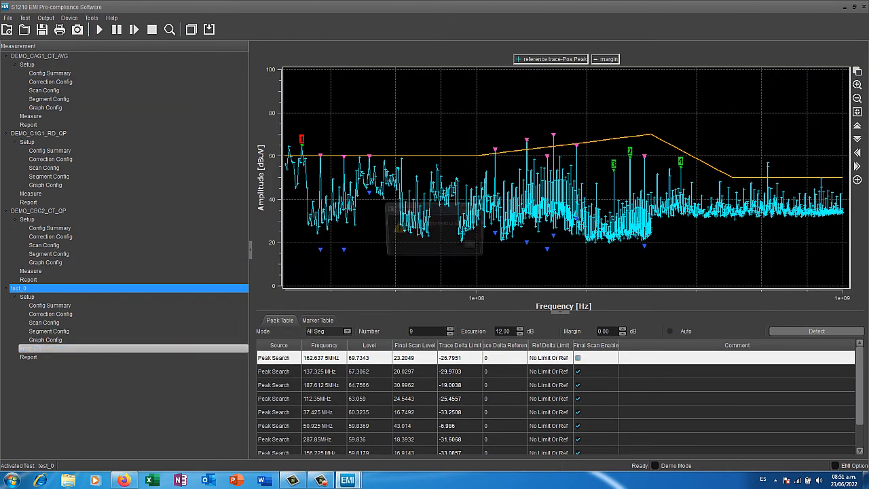
pyautogui.click(473, 246)
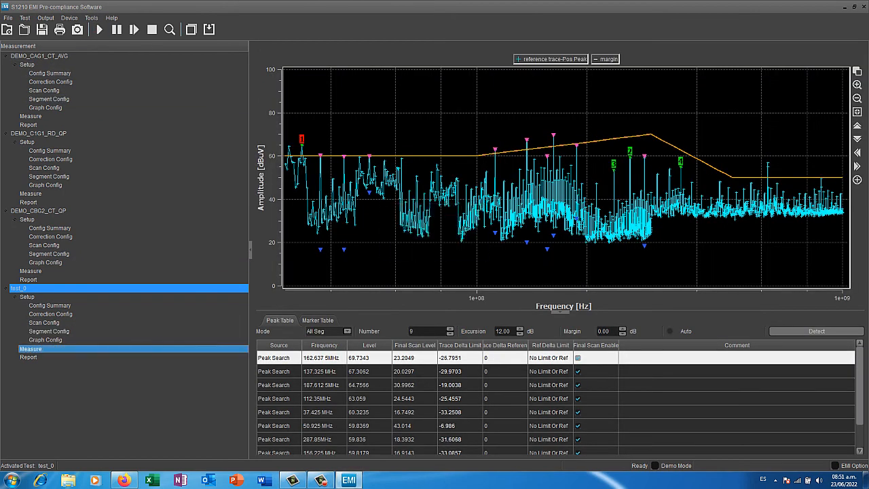
pyautogui.click(91, 18)
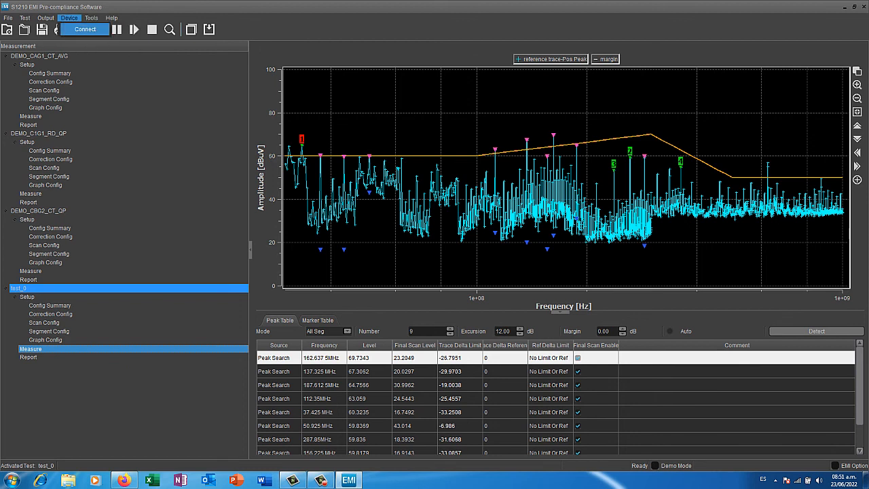
pyautogui.click(85, 29)
pyautogui.click(509, 233)
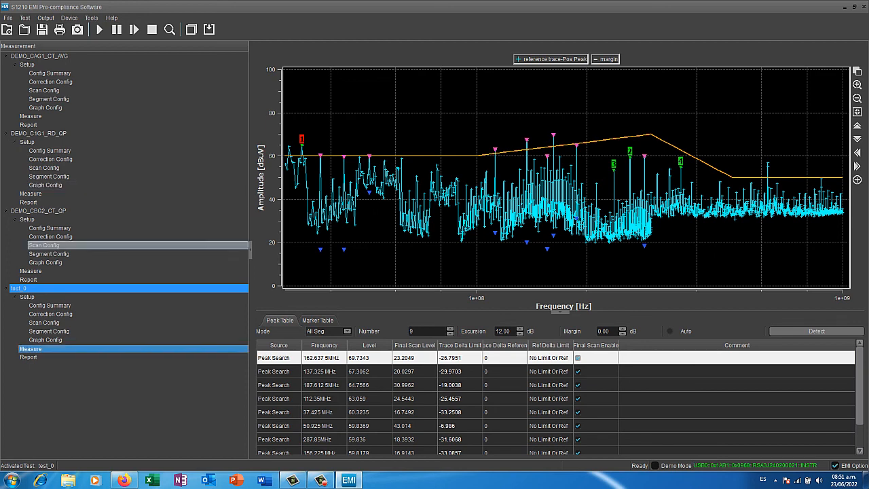
# Start test_0's pre-scan with the Negative detector twice, accepting the configuration corrections each time.
pyautogui.click(99, 29)
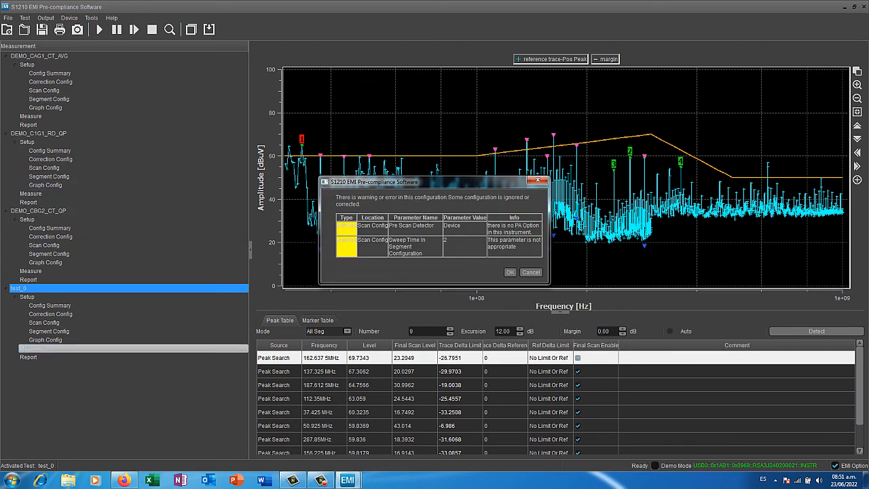
pyautogui.click(510, 273)
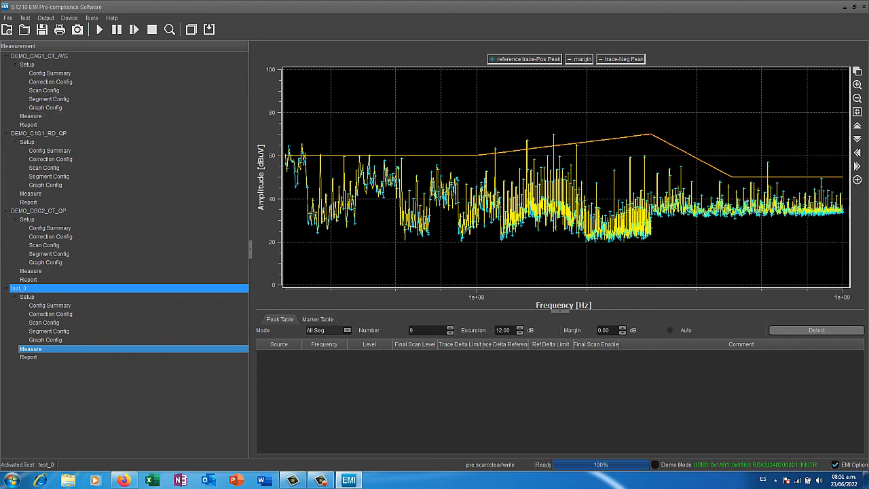
pyautogui.click(99, 29)
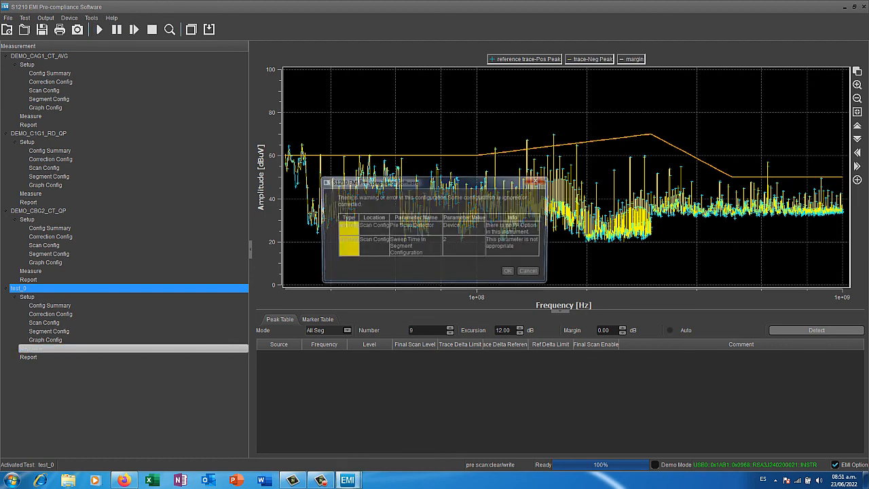
pyautogui.click(508, 272)
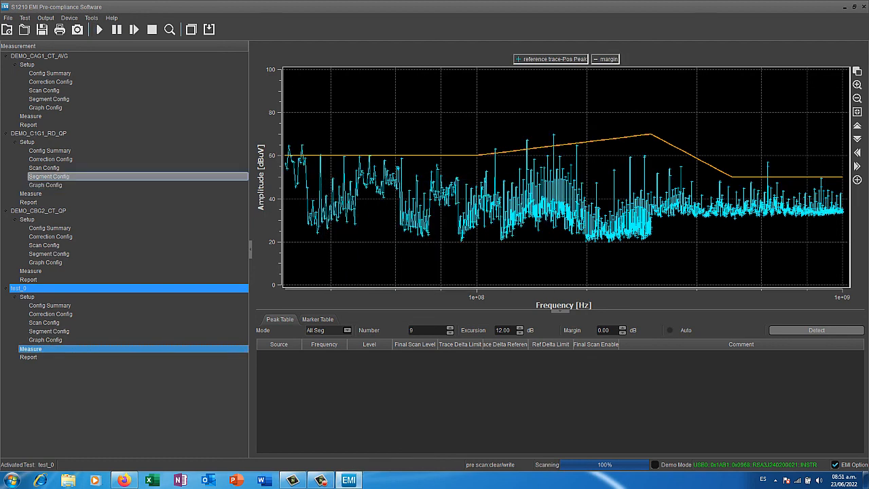